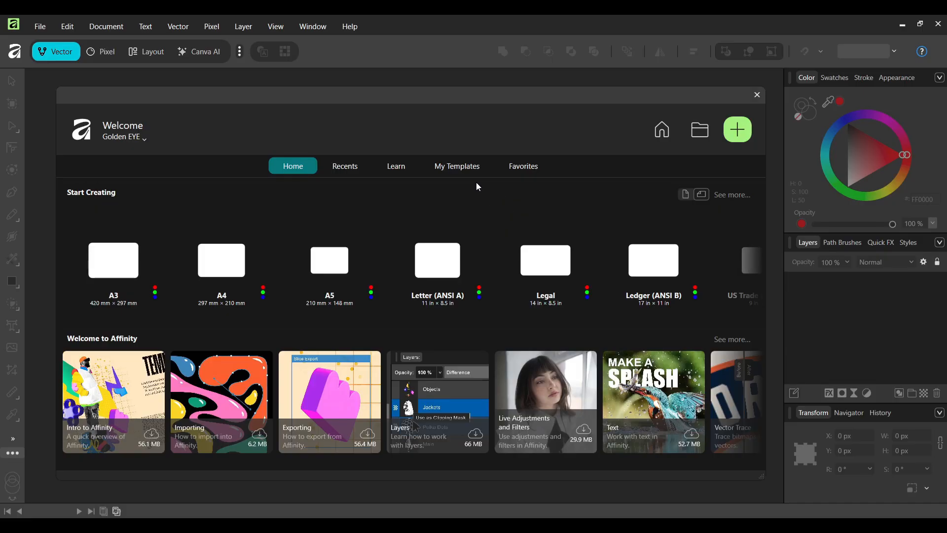
# Create a new 5 in by 7 in portrait document at 300 DPI in RGB/8, with inches as the document units.
pyautogui.moveTo(464, 96)
pyautogui.mouseDown()
pyautogui.moveTo(436, 102)
pyautogui.moveTo(486, 96)
pyautogui.moveTo(467, 104)
pyautogui.mouseUp()
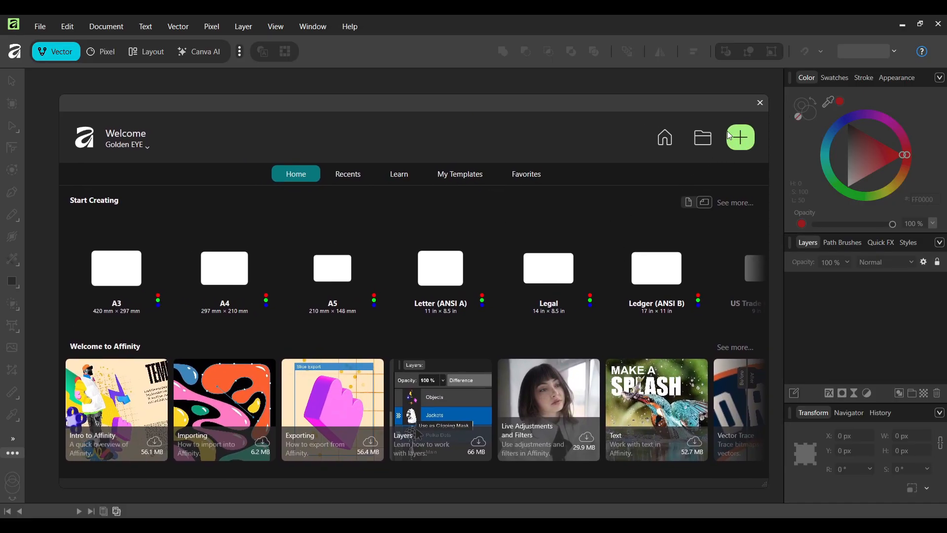
pyautogui.click(748, 145)
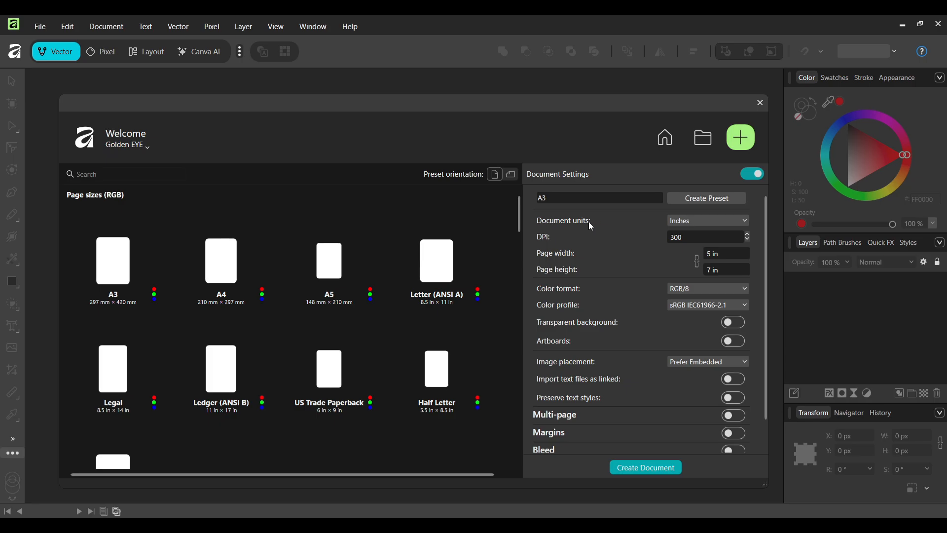
pyautogui.click(671, 217)
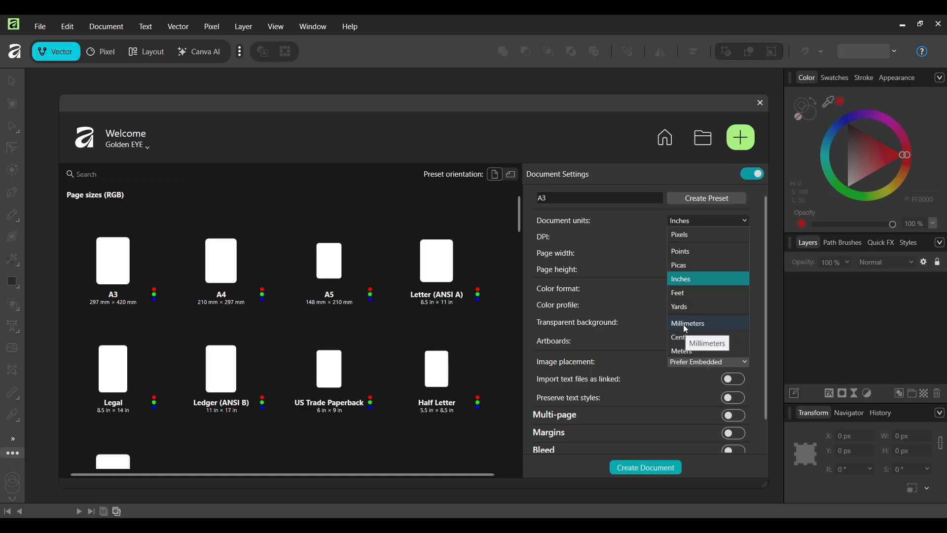
pyautogui.click(685, 280)
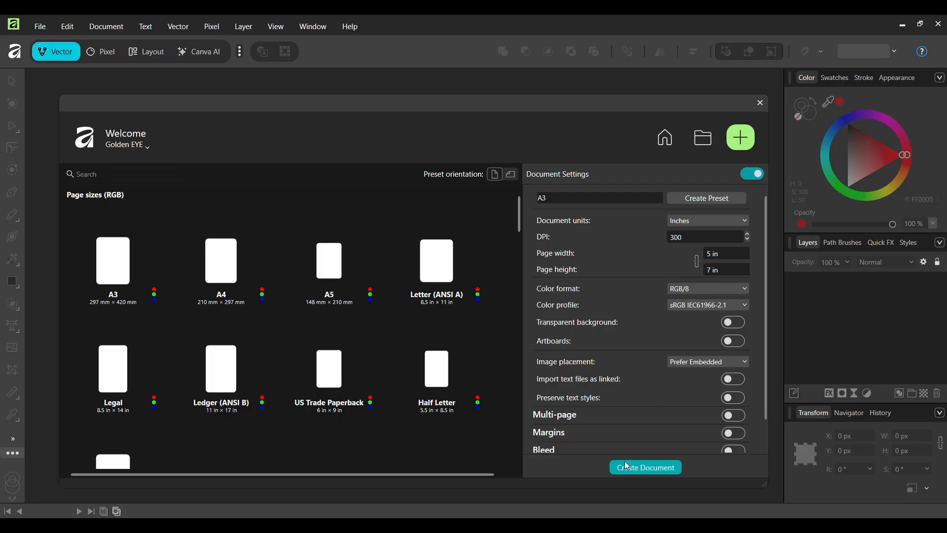
pyautogui.click(650, 469)
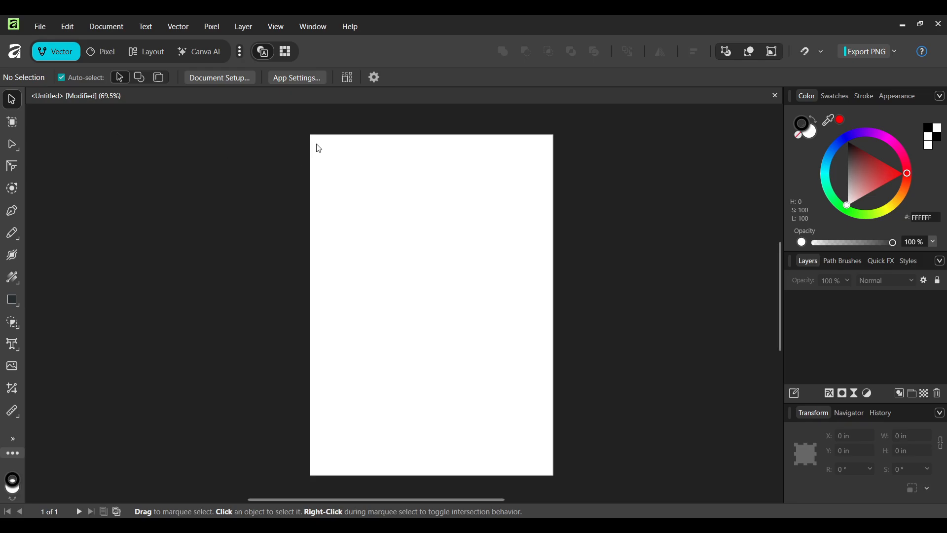
# Draw a rectangle about 4.8 in wide and 6.8 in high, just inside the page edges.
pyautogui.click(15, 300)
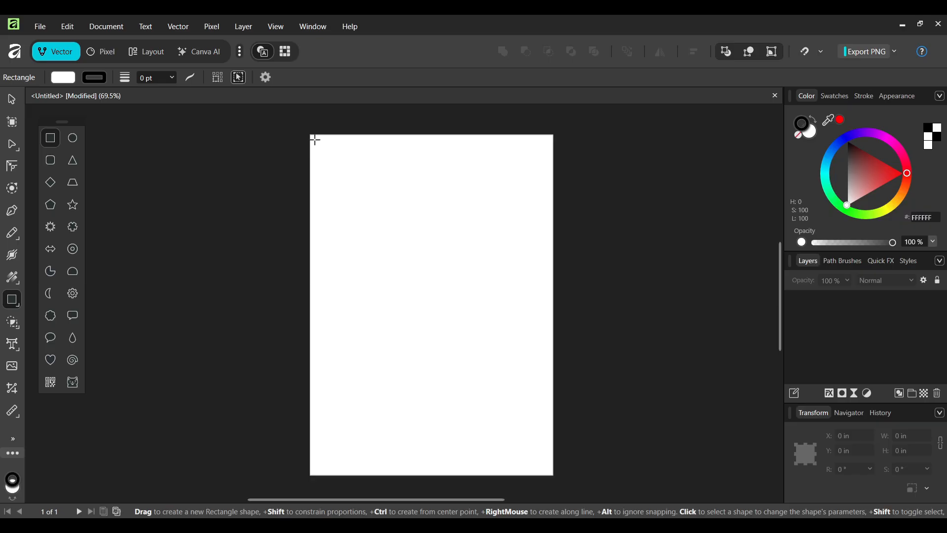
pyautogui.moveTo(316, 140); pyautogui.dragTo(548, 470)
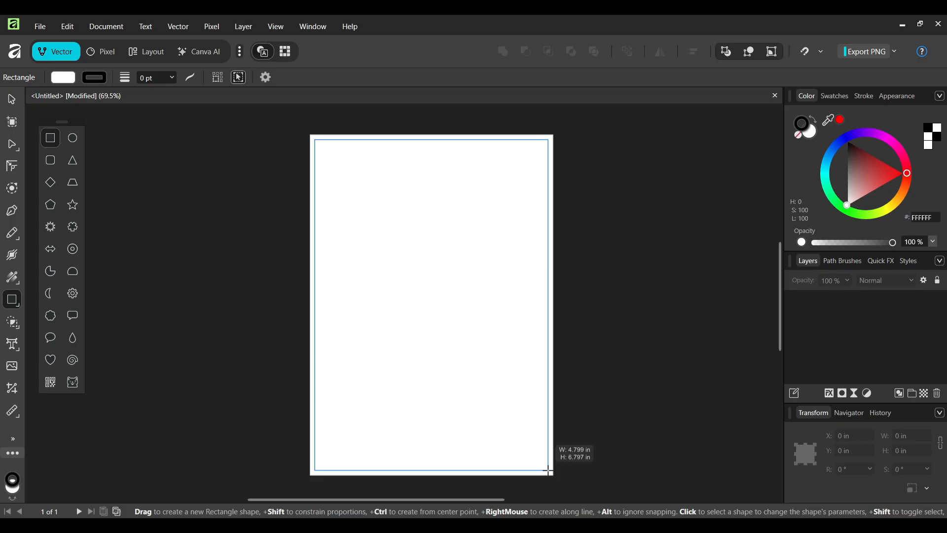
pyautogui.moveTo(548, 470); pyautogui.dragTo(549, 470)
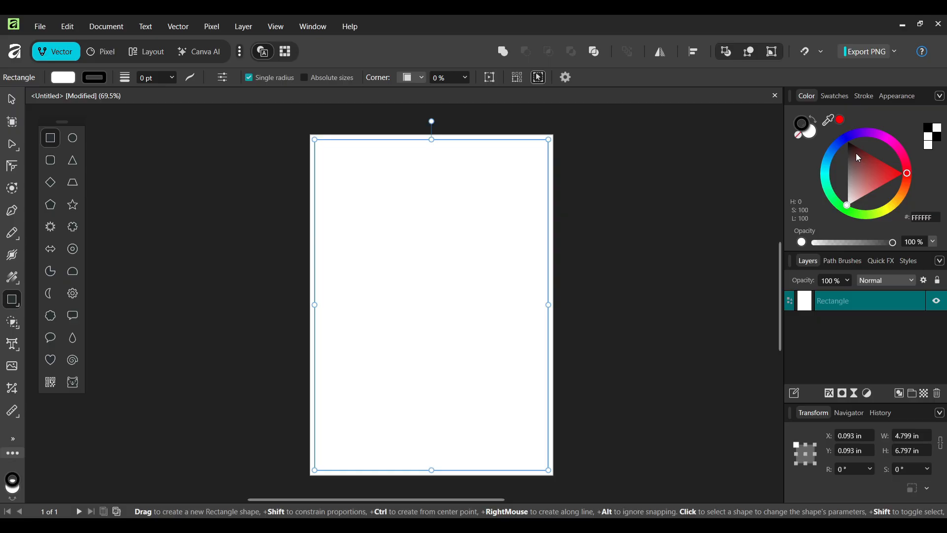
# Remove the rectangle's fill and give it a solid black 1.7 pt outline.
pyautogui.moveTo(858, 158); pyautogui.dragTo(847, 141)
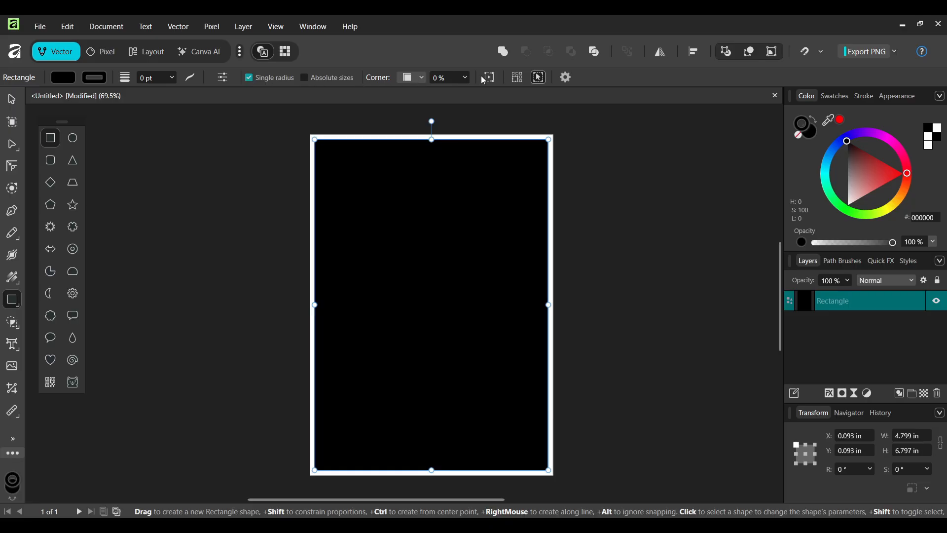
pyautogui.click(63, 77)
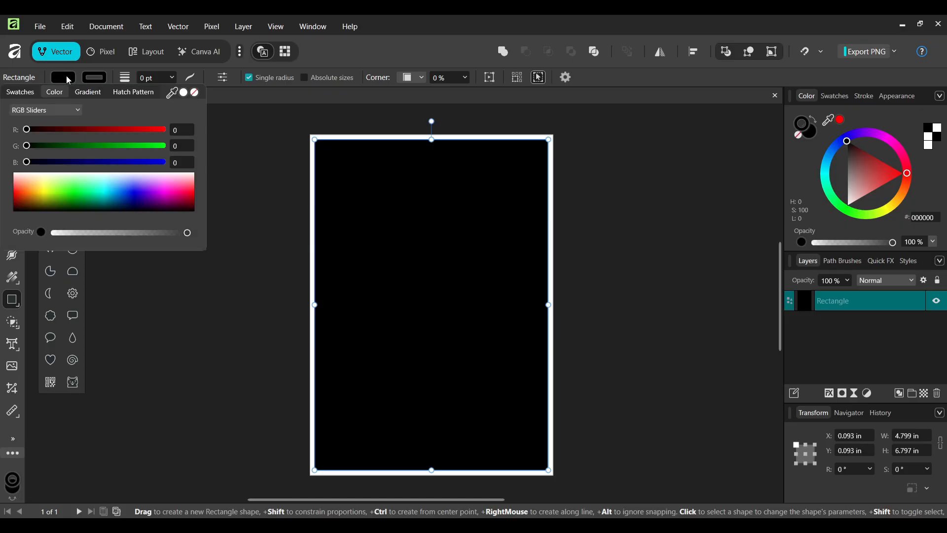
pyautogui.click(196, 94)
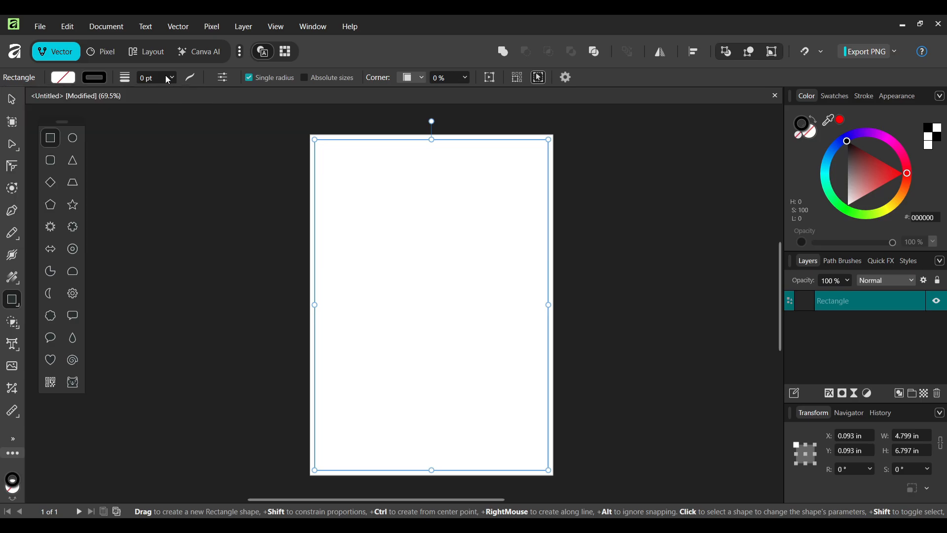
pyautogui.click(193, 84)
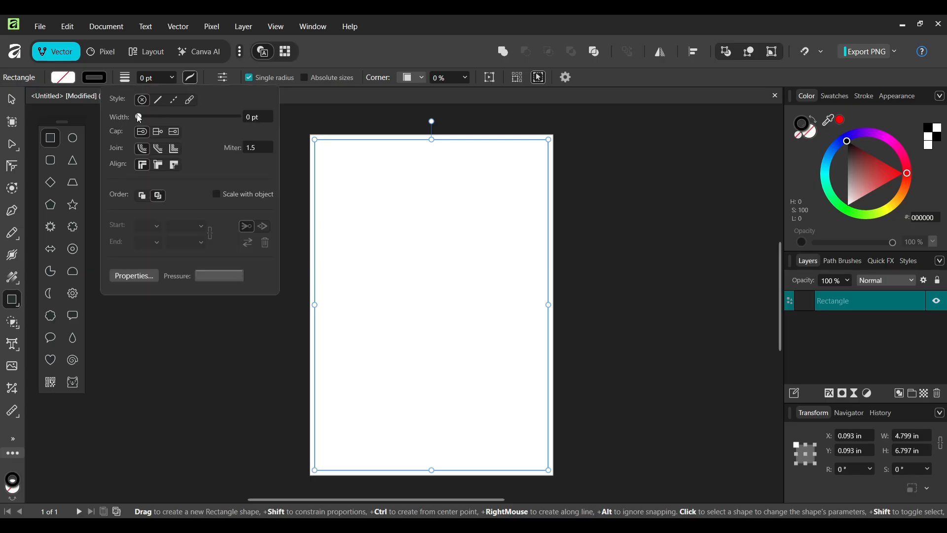
pyautogui.moveTo(140, 116)
pyautogui.mouseDown()
pyautogui.moveTo(194, 118)
pyautogui.moveTo(164, 118)
pyautogui.mouseUp()
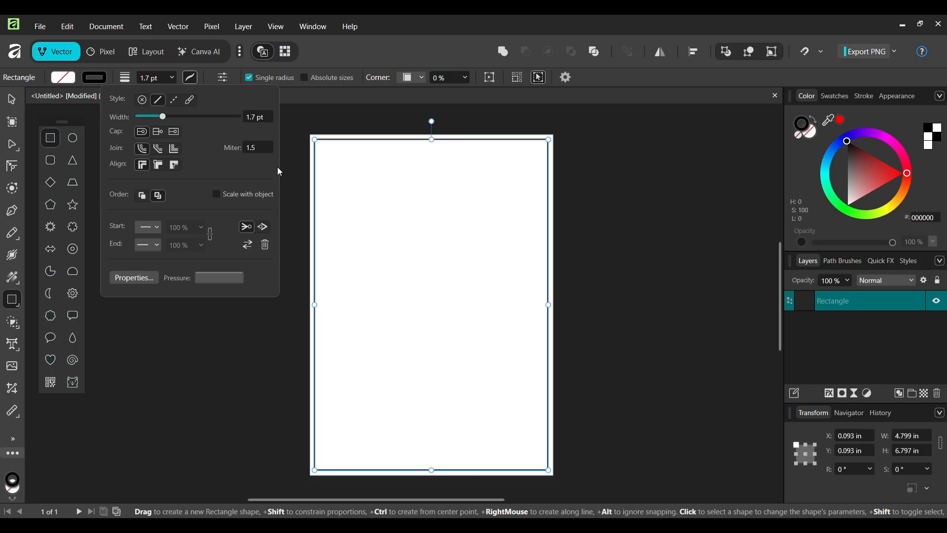
# Change the rectangle outline's join to miter so the border has sharp corners.
pyautogui.scroll(2, 302, 134)
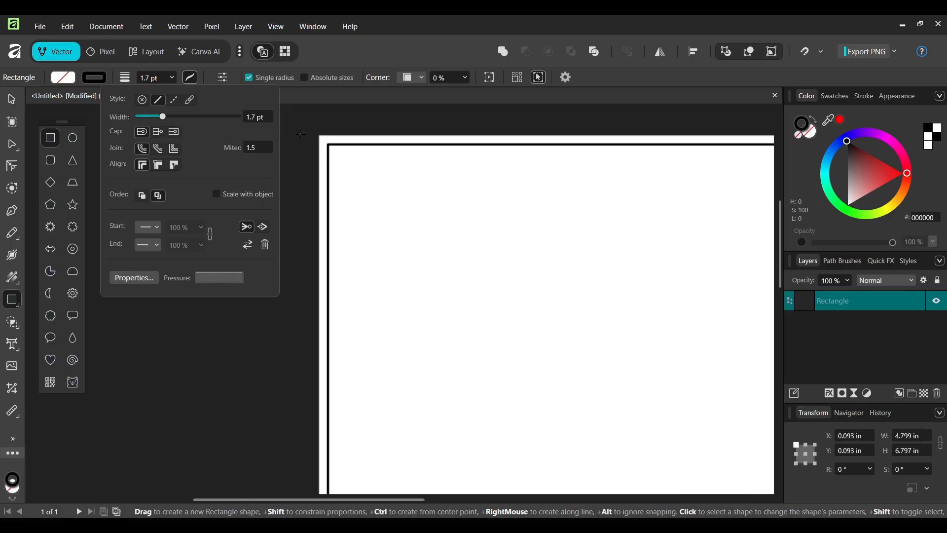
pyautogui.scroll(3, 302, 137)
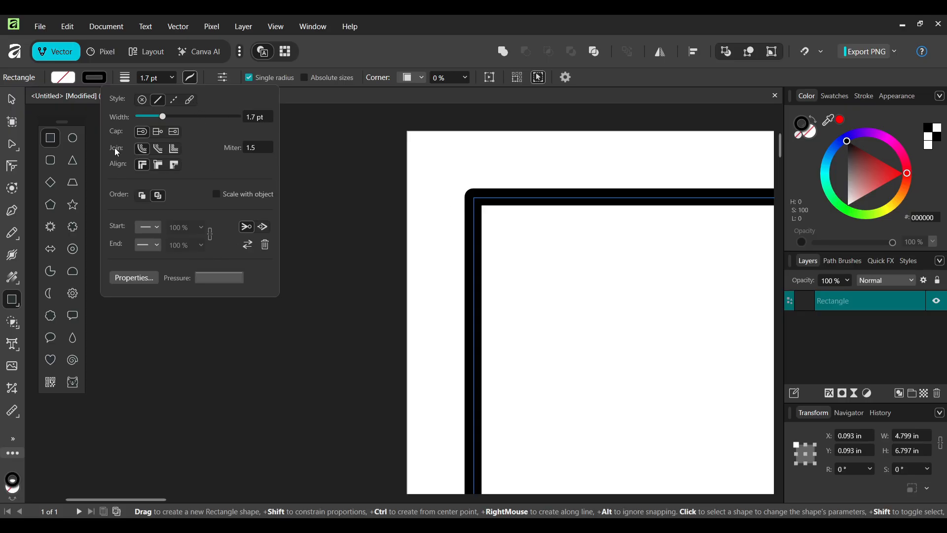
pyautogui.click(175, 149)
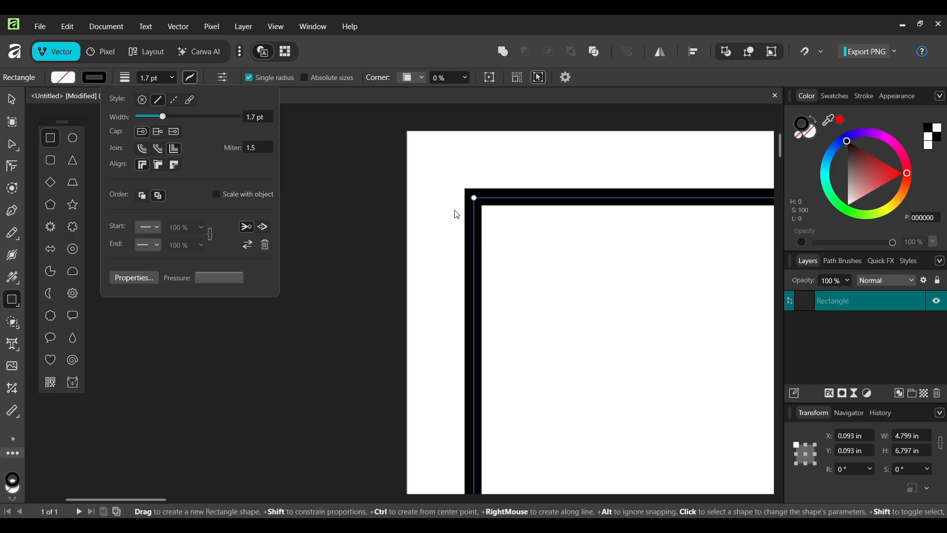
pyautogui.scroll(-5, 461, 211)
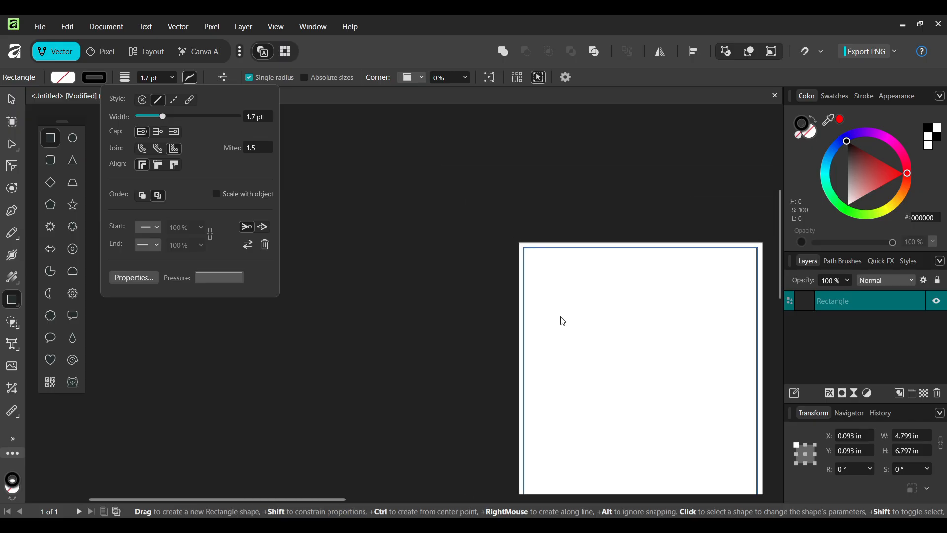
pyautogui.moveTo(548, 312)
pyautogui.mouseDown()
pyautogui.moveTo(412, 238)
pyautogui.moveTo(381, 208)
pyautogui.mouseUp()
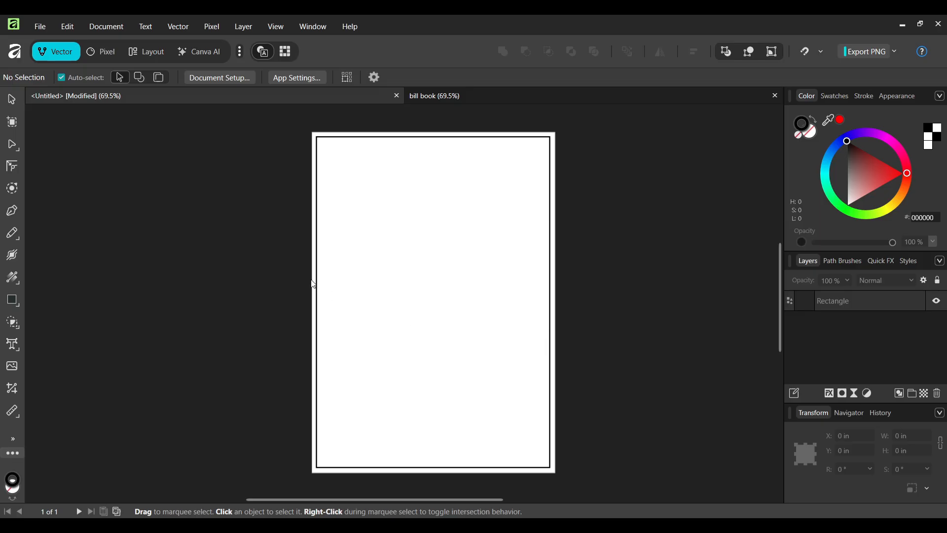
# Check the margins on both sides of the border rectangle and center it horizontally on the page.
pyautogui.scroll(4, 306, 277)
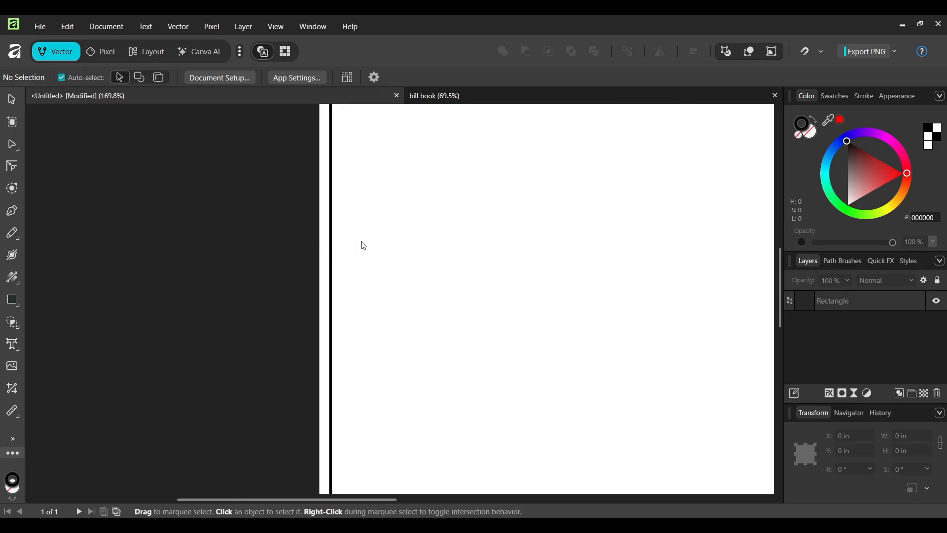
pyautogui.scroll(-4, 395, 242)
pyautogui.scroll(4, 543, 242)
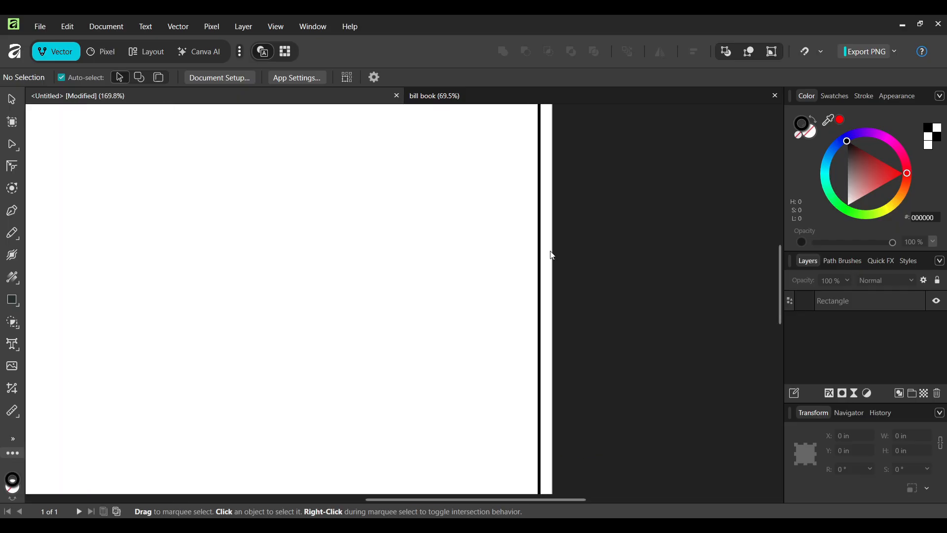
pyautogui.scroll(-5, 558, 281)
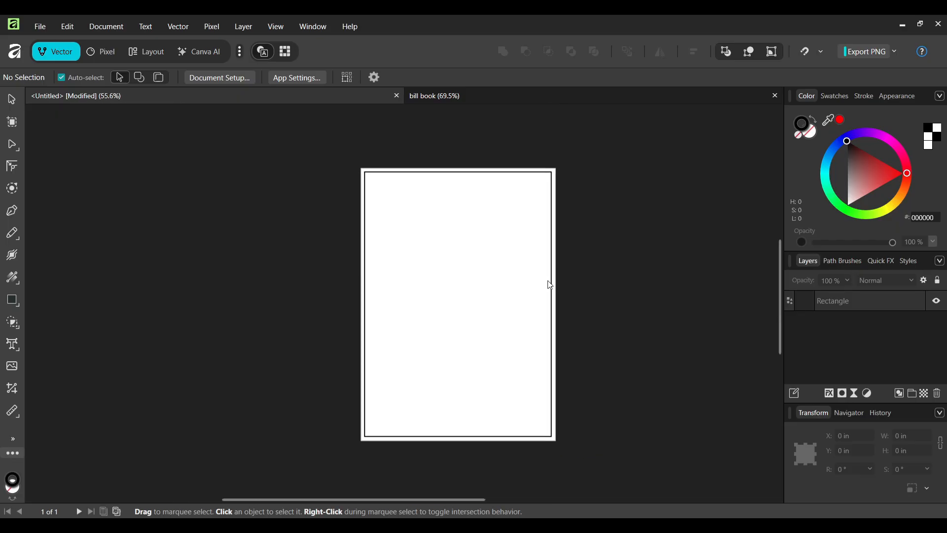
pyautogui.scroll(1, 551, 285)
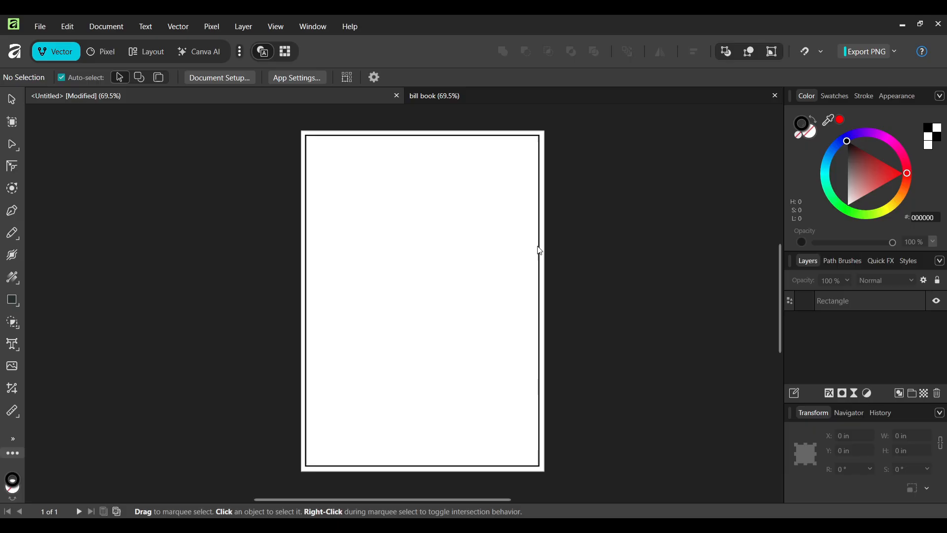
pyautogui.click(539, 250)
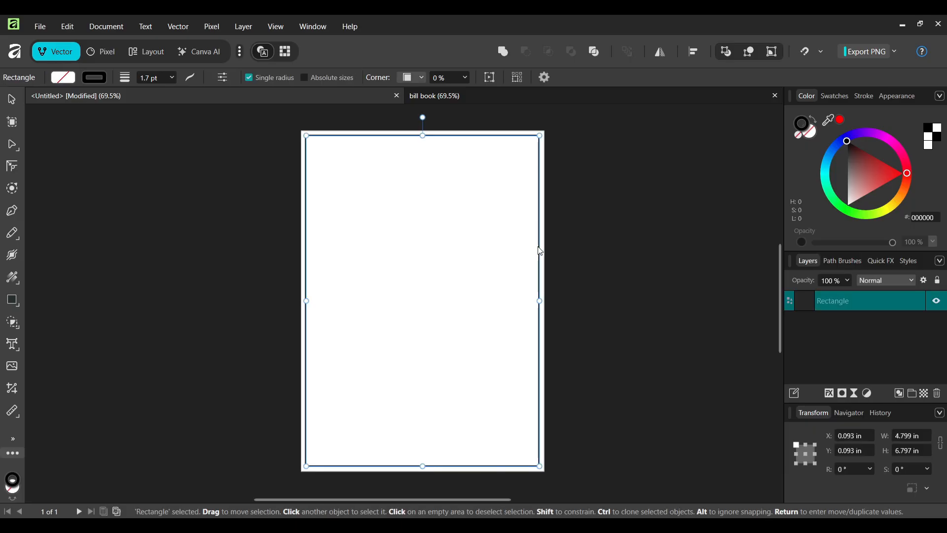
pyautogui.rightClick(541, 251)
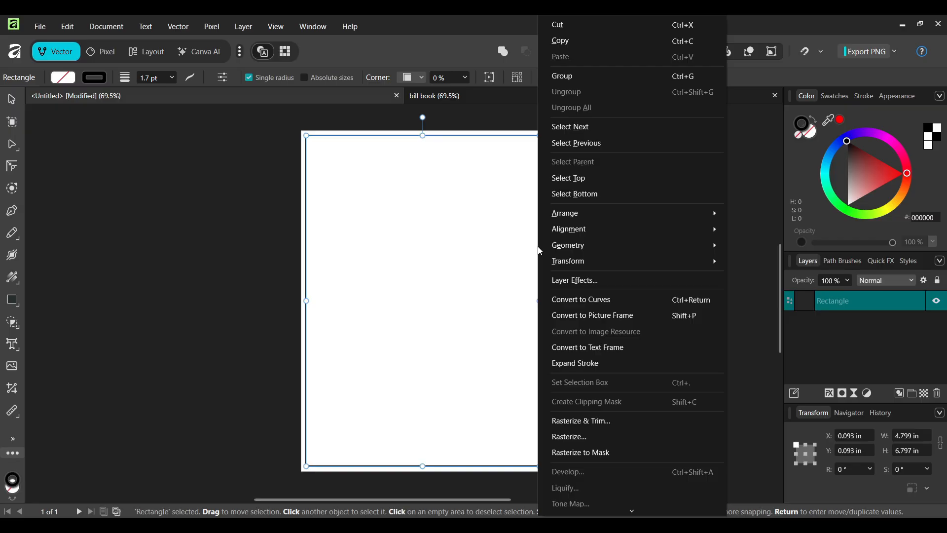
pyautogui.moveTo(562, 232)
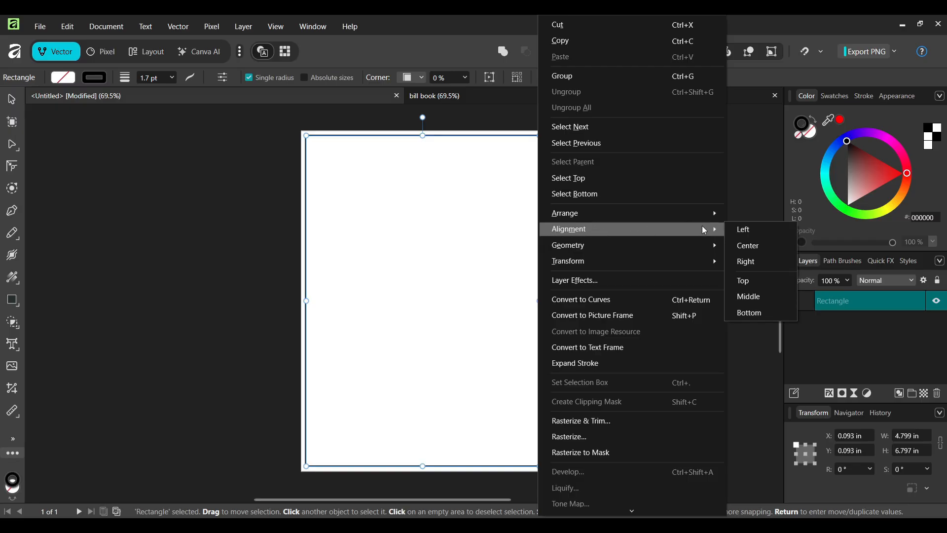
pyautogui.click(752, 246)
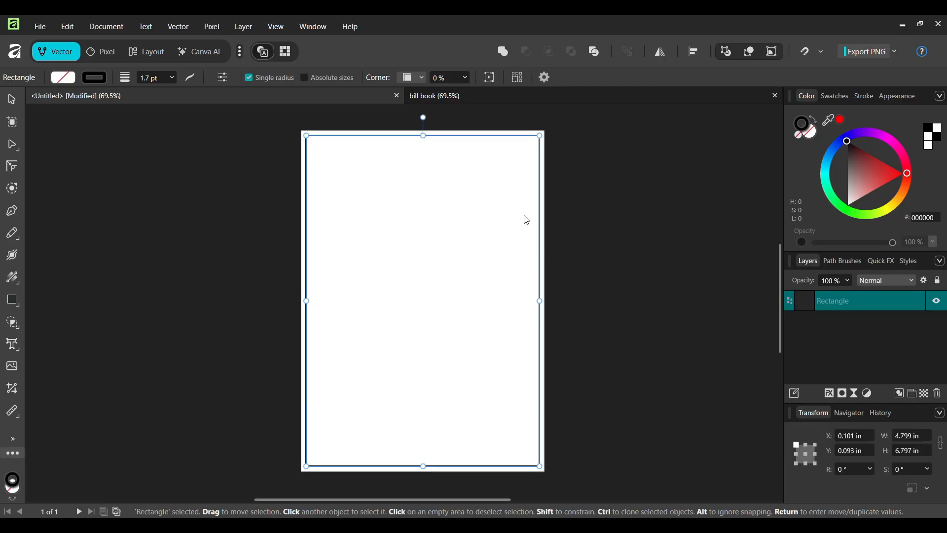
# Align the border rectangle to the vertical middle of the page and deselect it.
pyautogui.rightClick(541, 238)
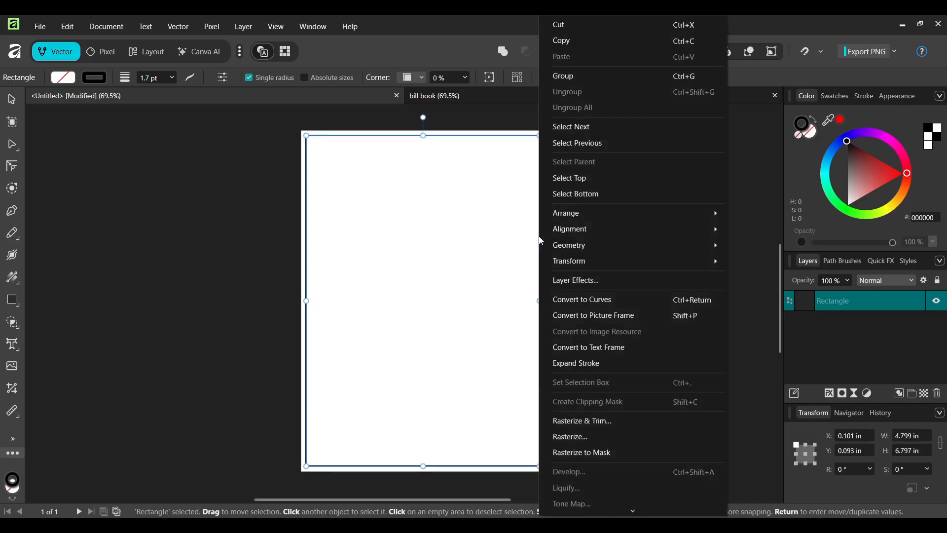
pyautogui.moveTo(594, 231)
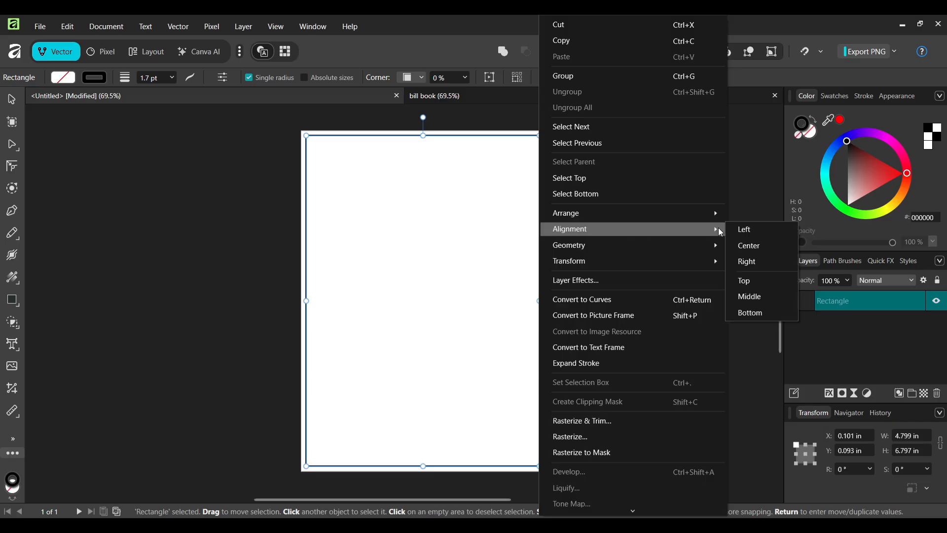
pyautogui.click(751, 297)
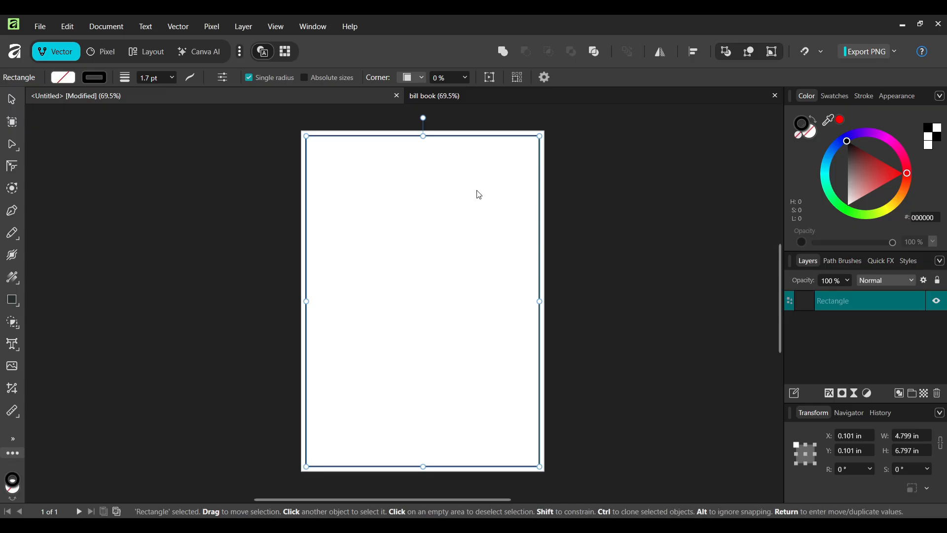
pyautogui.click(610, 307)
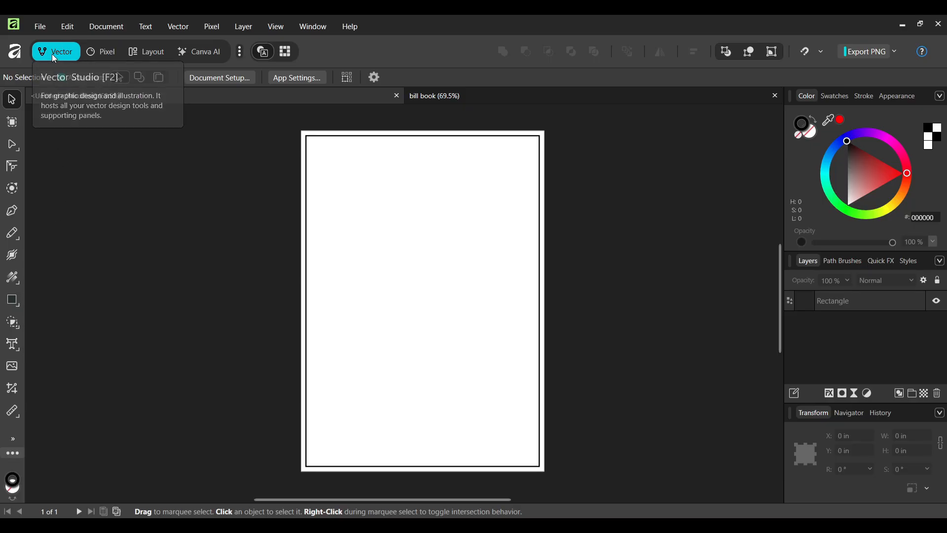
# Switch to the Pixel studio and activate the Artistic Text tool.
pyautogui.click(98, 52)
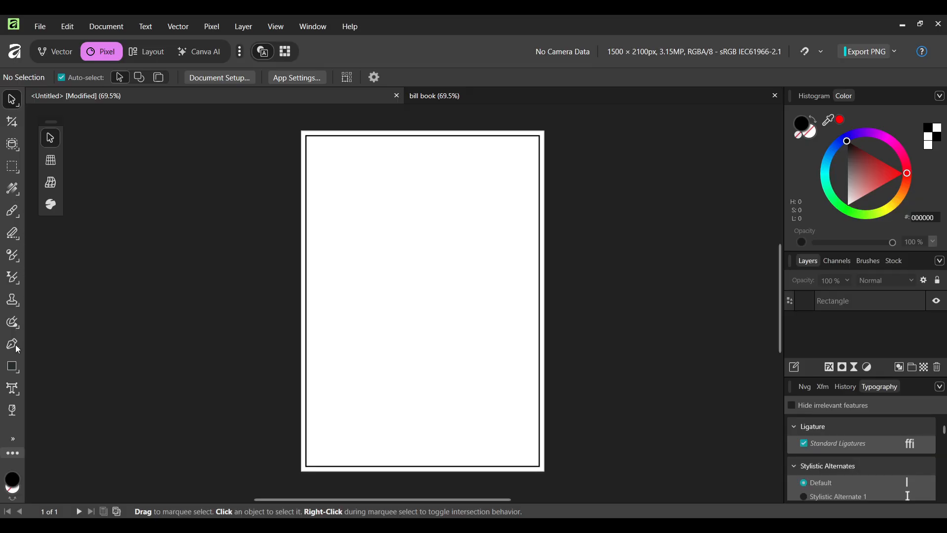
pyautogui.click(53, 53)
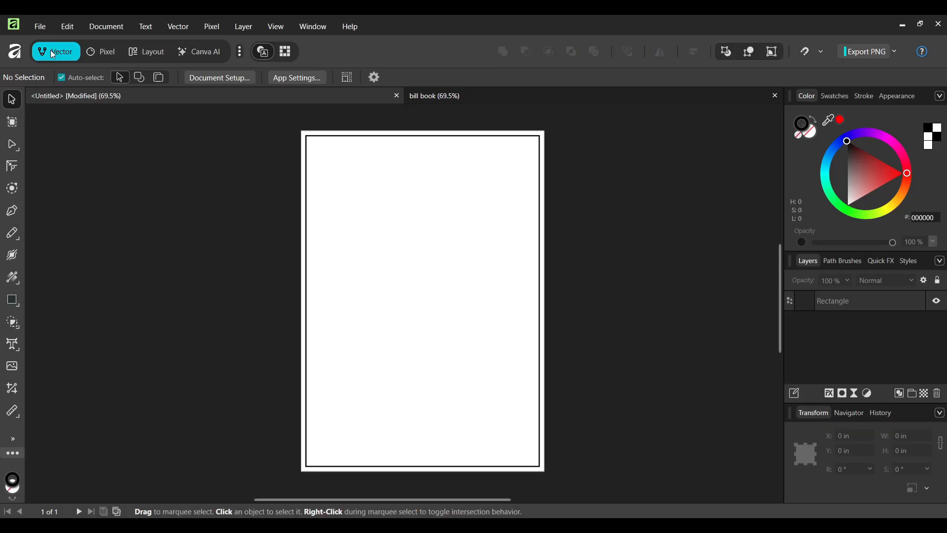
pyautogui.click(102, 52)
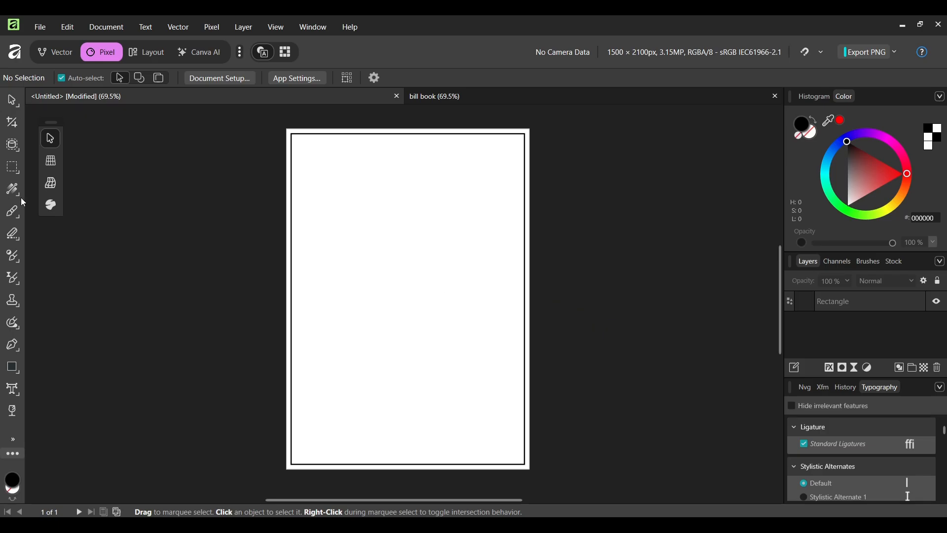
pyautogui.click(12, 388)
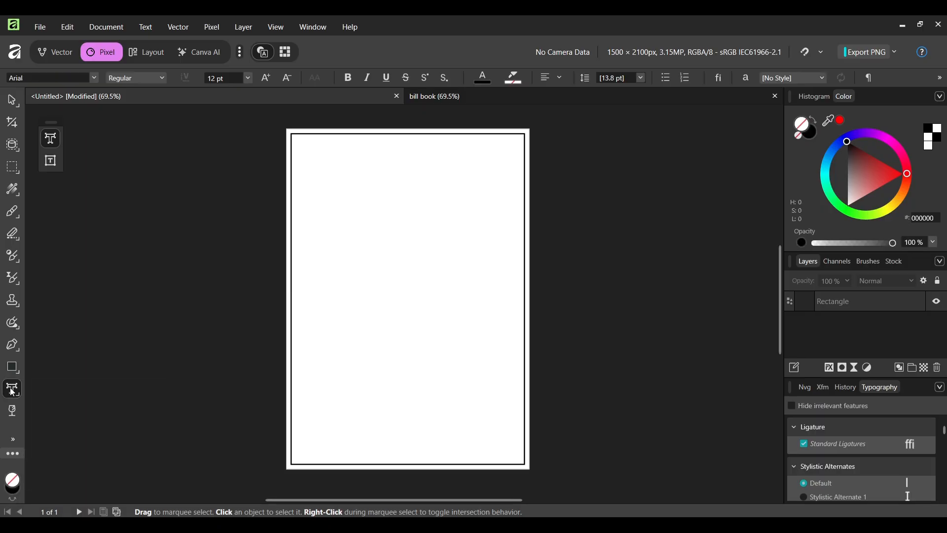
pyautogui.click(342, 169)
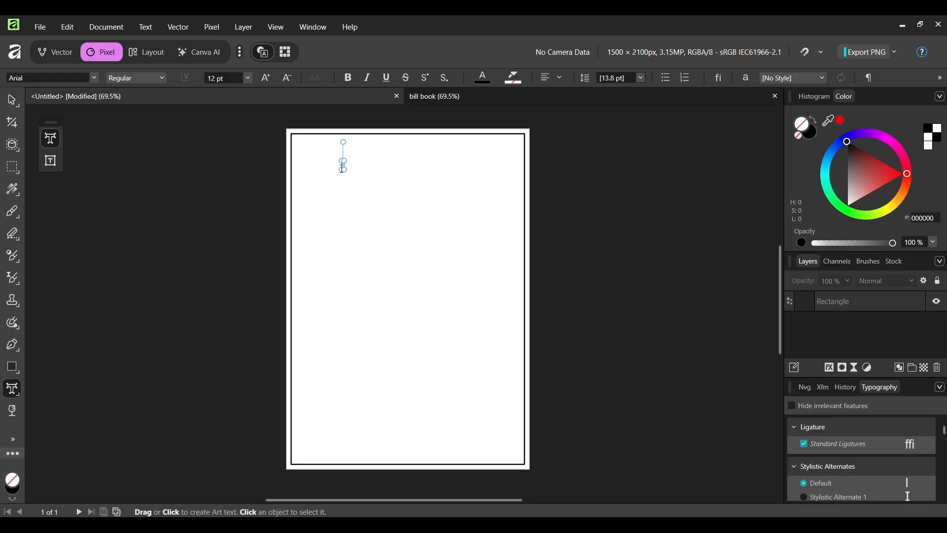
pyautogui.moveTo(329, 188); pyautogui.dragTo(358, 235)
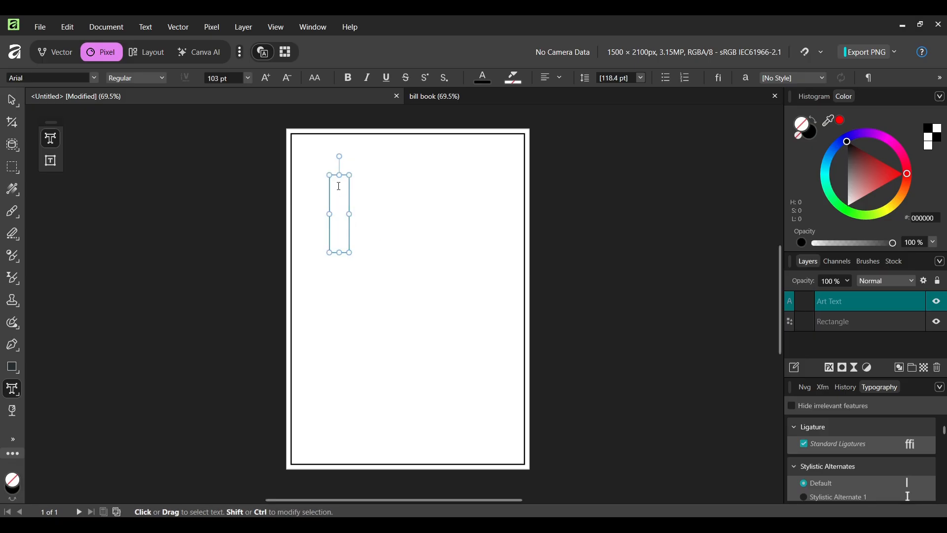
pyautogui.write('hzfhf')
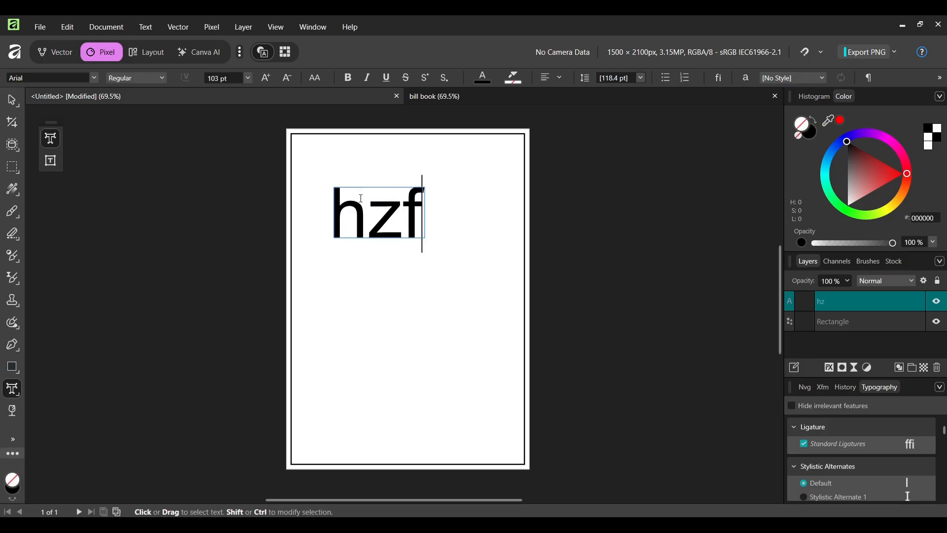
pyautogui.press('BackSpace')
pyautogui.press('BackSpace')
pyautogui.press('BackSpace')
pyautogui.press('BackSpace')
pyautogui.press('BackSpace')
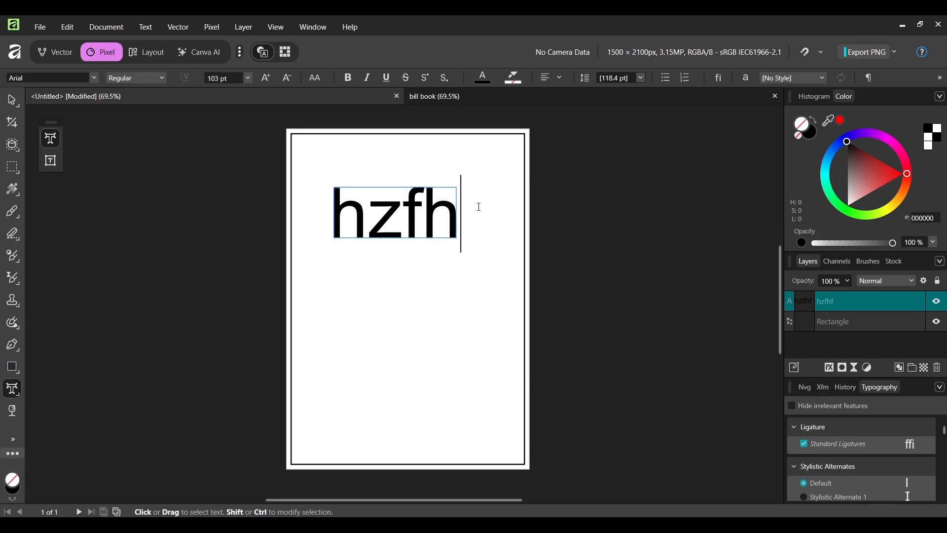
# Add the artistic text "COMPANY NAME" near the upper edge of the page, inside the border, at about 41 pt.
pyautogui.moveTo(317, 156); pyautogui.dragTo(330, 175)
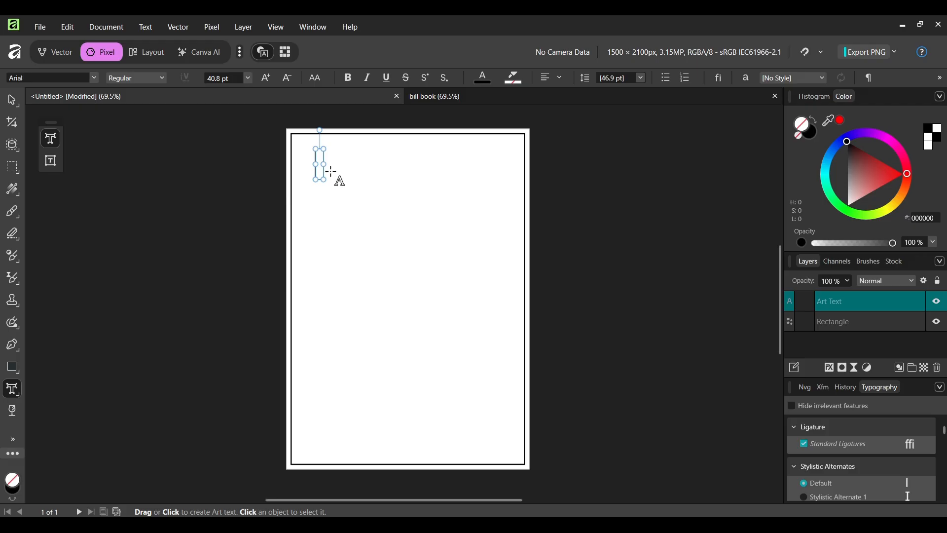
pyautogui.write('CO')
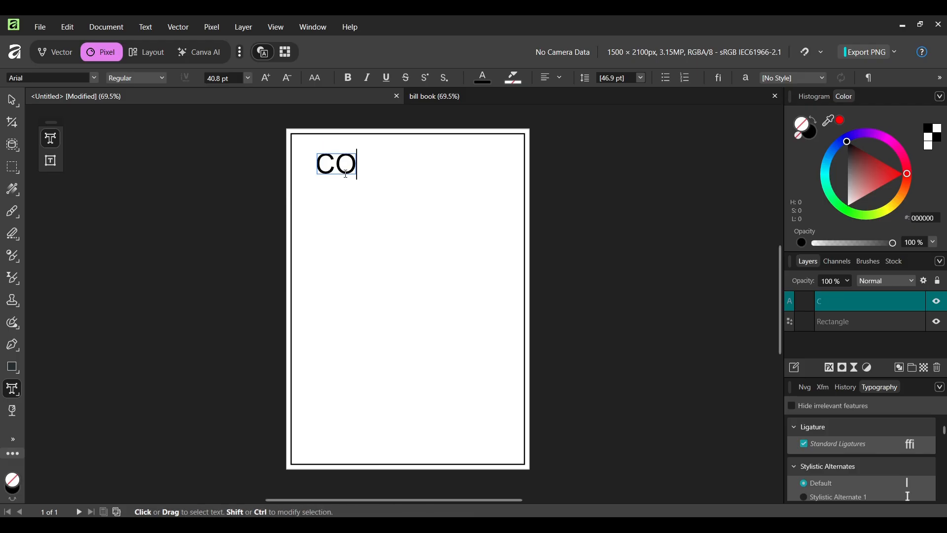
pyautogui.write('MPAM')
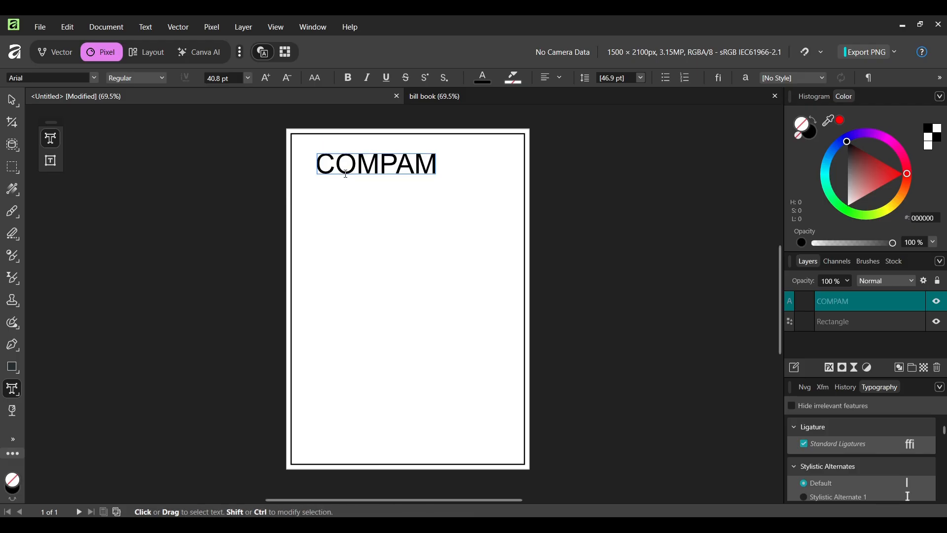
pyautogui.press('BackSpace')
pyautogui.write('NY ')
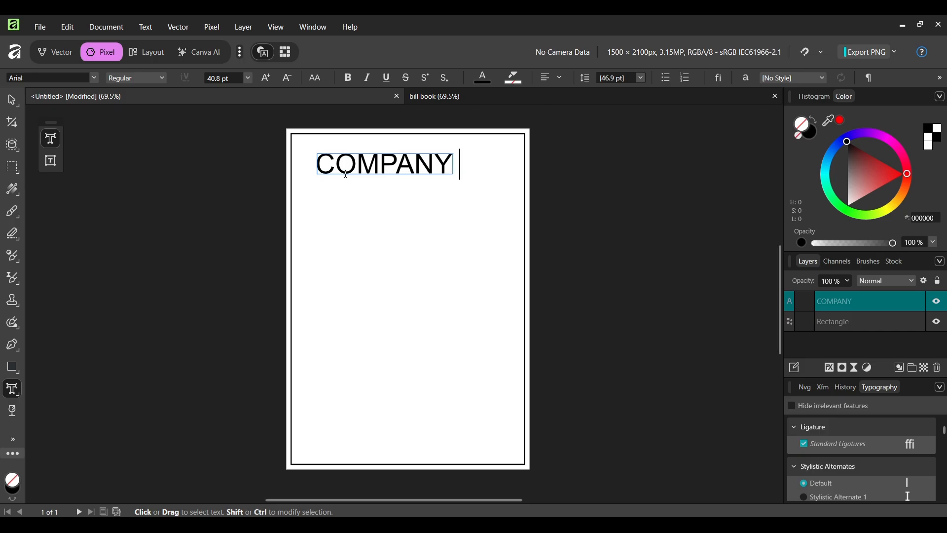
pyautogui.write('NAME')
pyautogui.press('Escape')
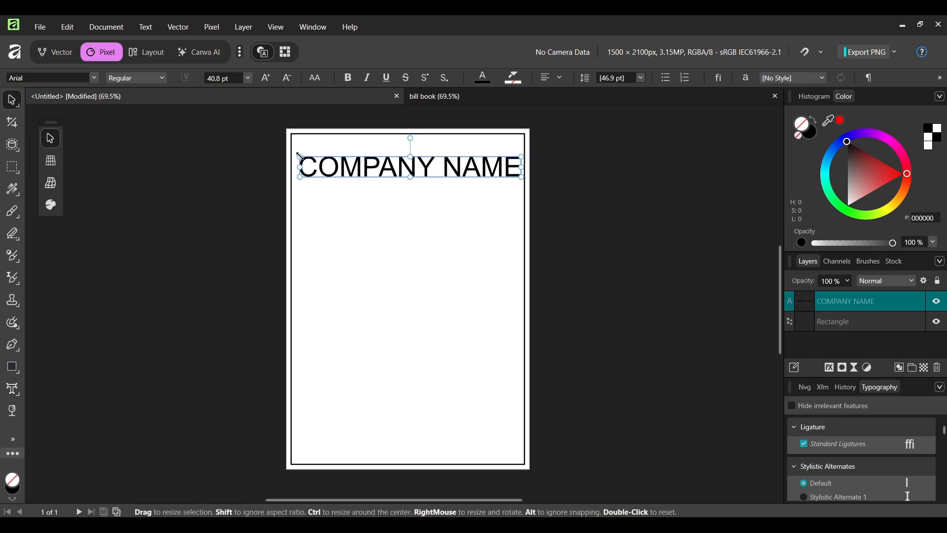
# Scale down the COMPANY NAME heading, set its font size to 24 pt and make it bold, keeping Arial.
pyautogui.moveTo(300, 157); pyautogui.dragTo(356, 171)
pyautogui.moveTo(362, 171)
pyautogui.mouseDown()
pyautogui.moveTo(400, 181)
pyautogui.moveTo(335, 161)
pyautogui.moveTo(347, 163)
pyautogui.mouseUp()
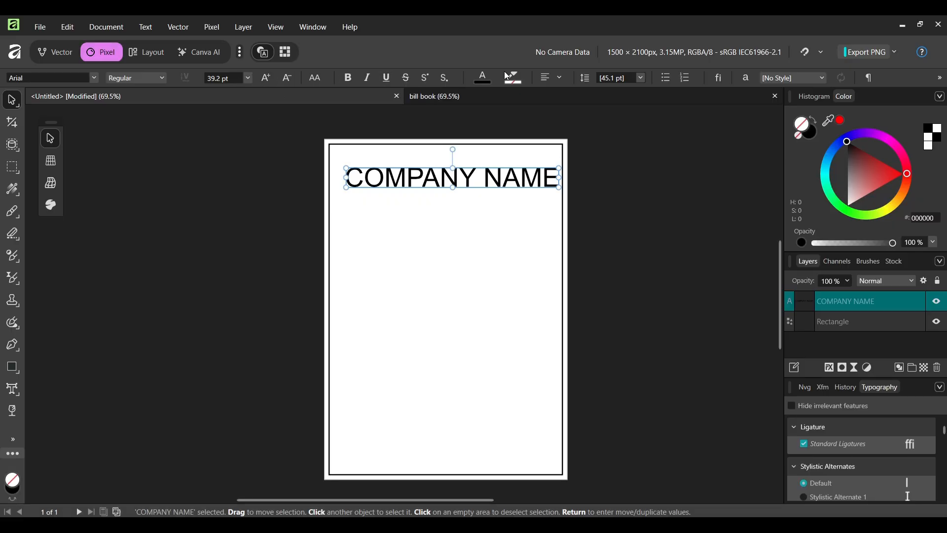
pyautogui.click(249, 79)
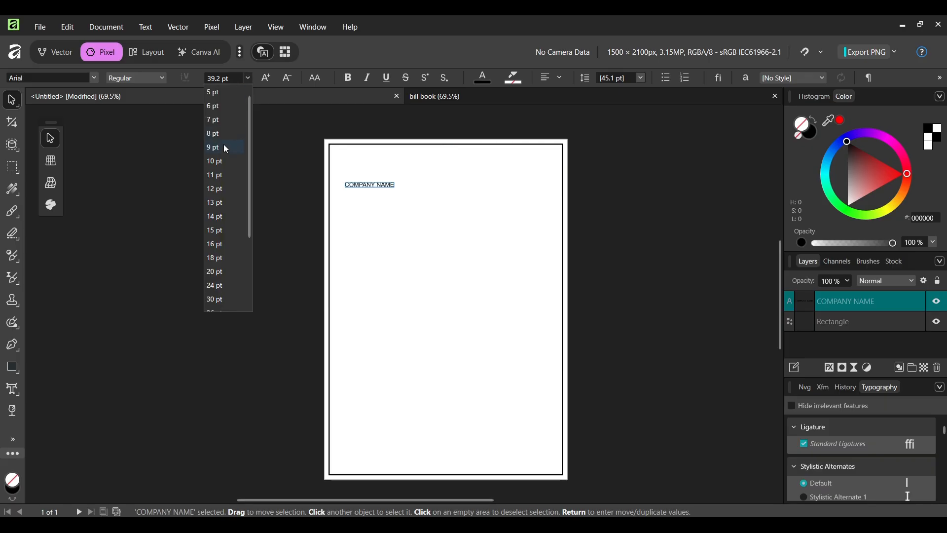
pyautogui.click(221, 288)
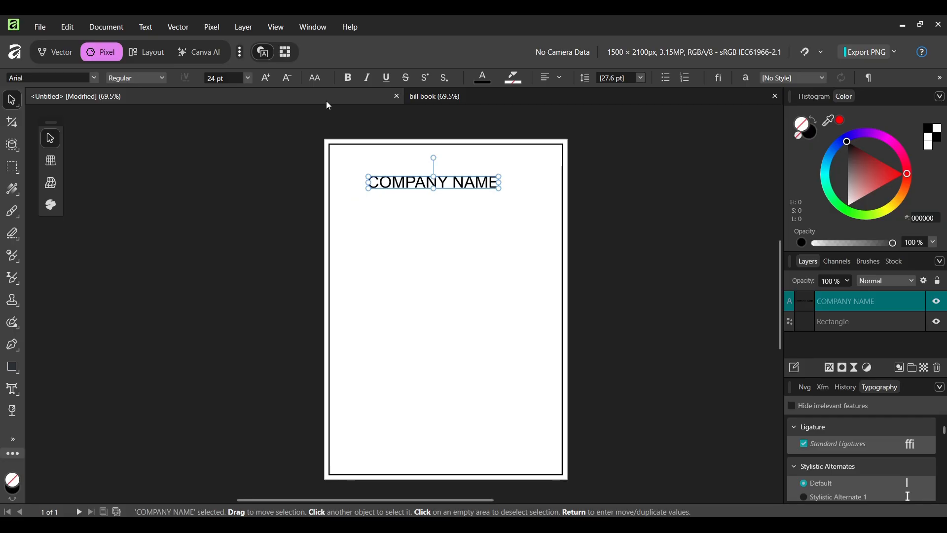
pyautogui.click(348, 77)
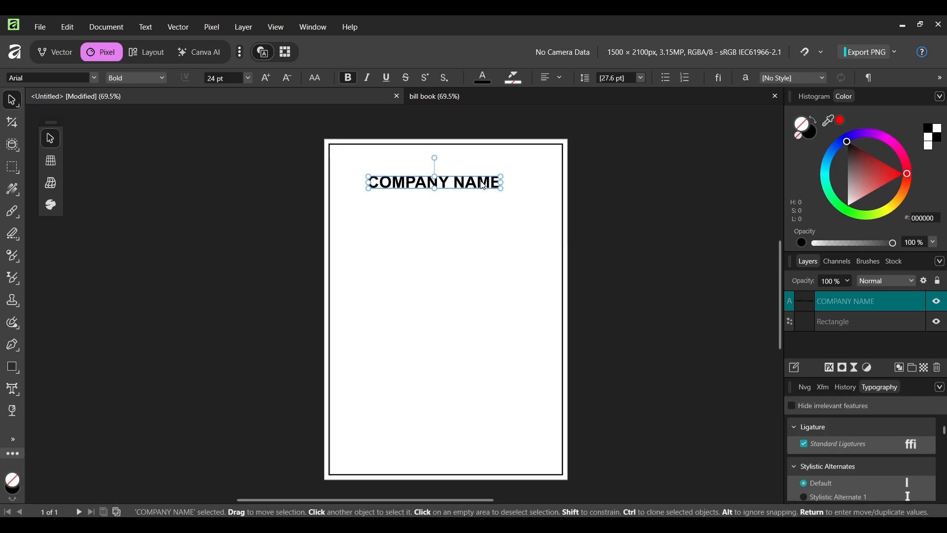
pyautogui.click(95, 79)
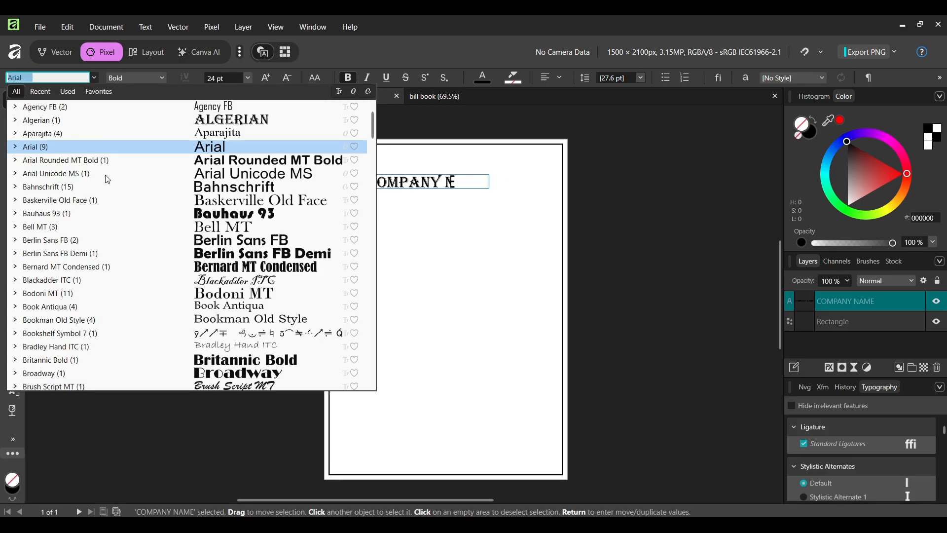
pyautogui.click(91, 78)
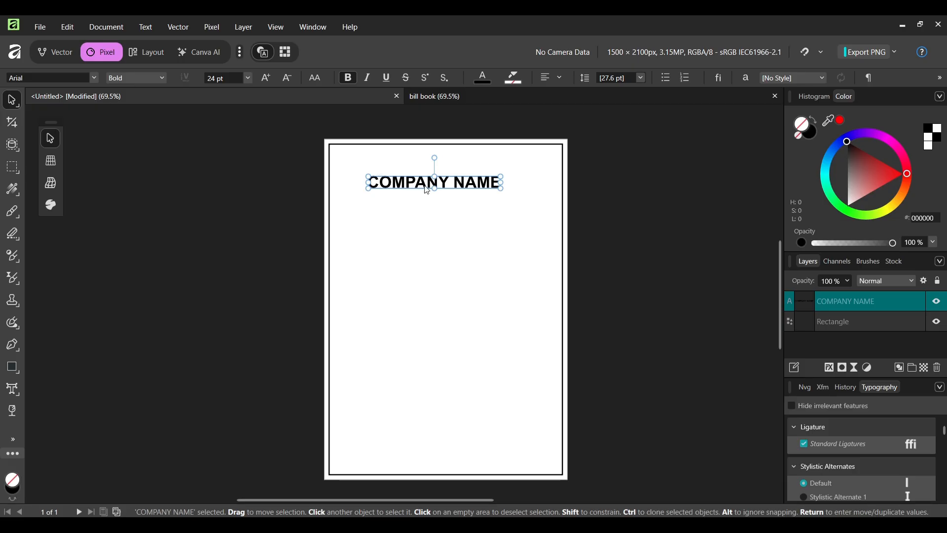
# Center the COMPANY NAME heading horizontally on the page.
pyautogui.rightClick(475, 186)
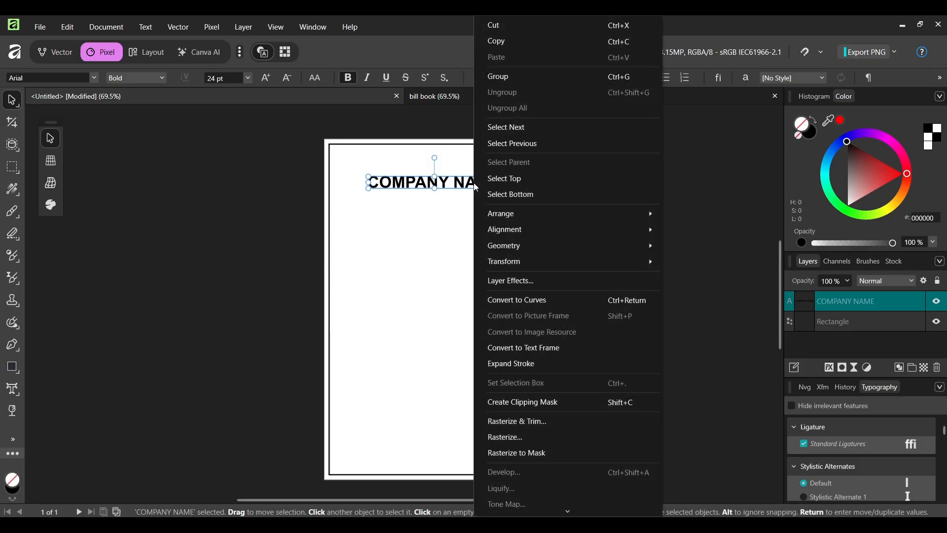
pyautogui.moveTo(515, 229)
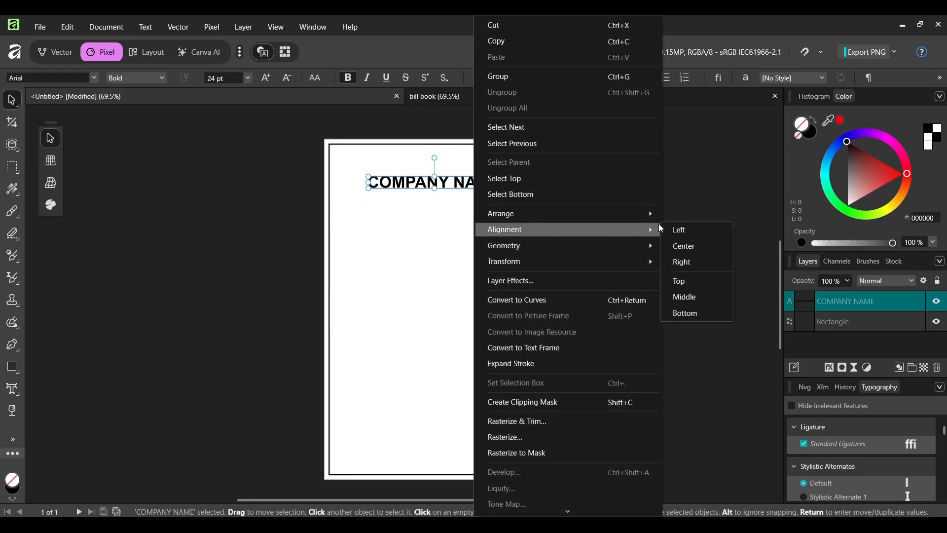
pyautogui.click(711, 244)
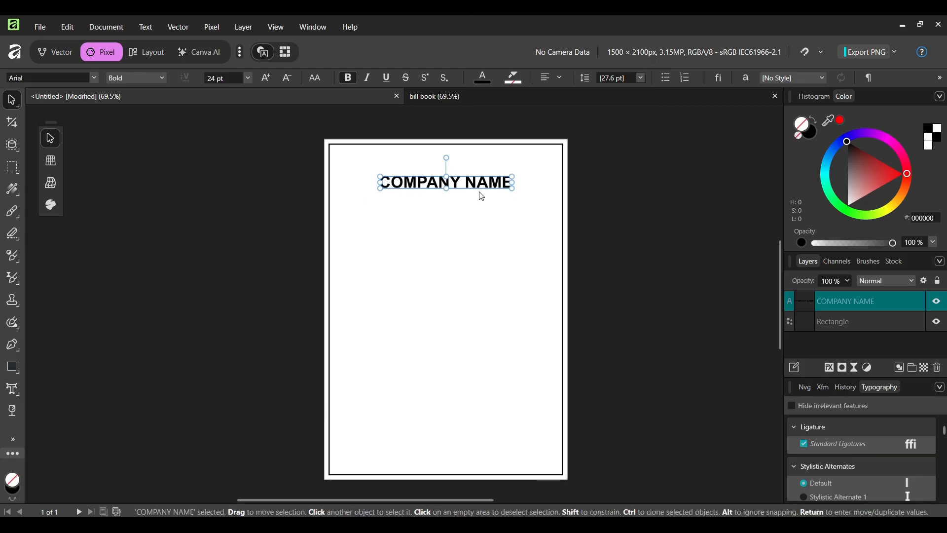
# Duplicate the COMPANY NAME heading directly above the original and change the copy's text to "Tax Invoice Bill".
pyautogui.scroll(3, 480, 241)
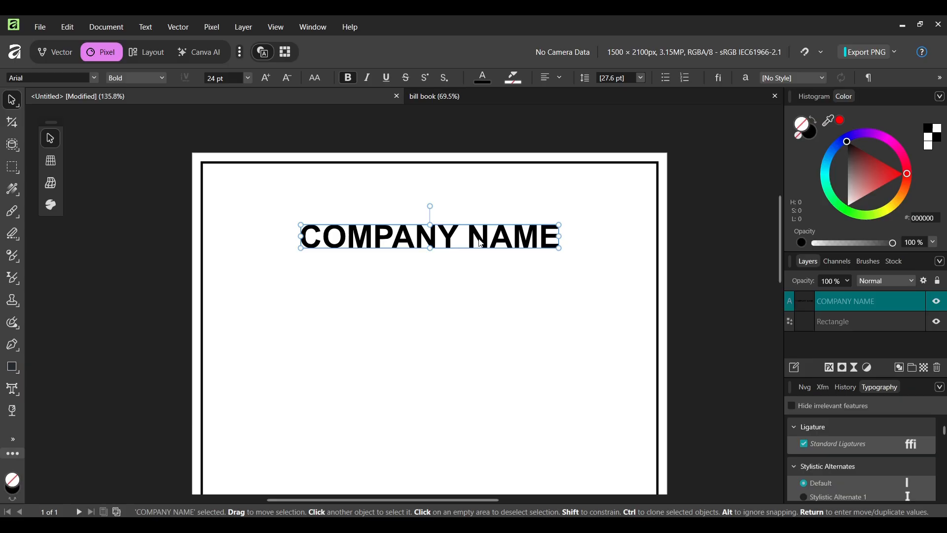
pyautogui.press('ctrl')
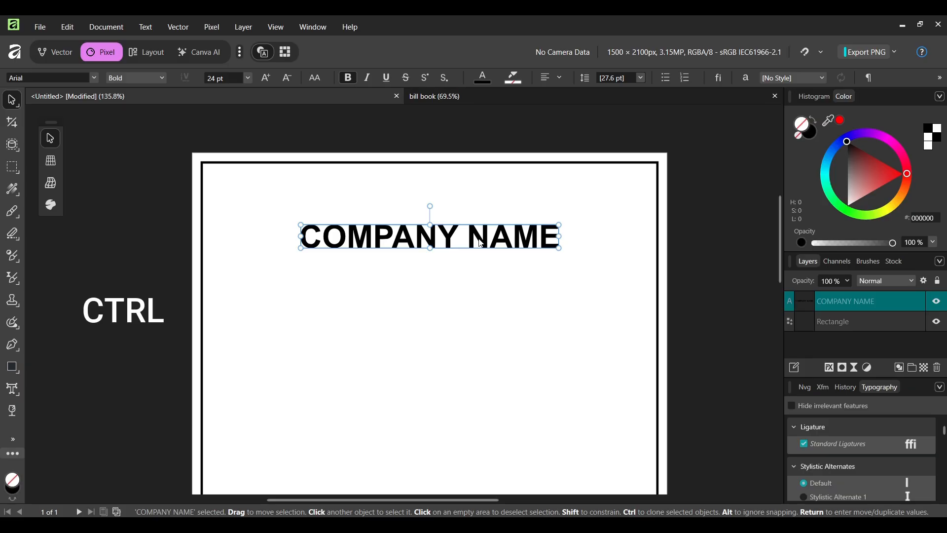
pyautogui.moveTo(487, 236); pyautogui.dragTo(484, 204)
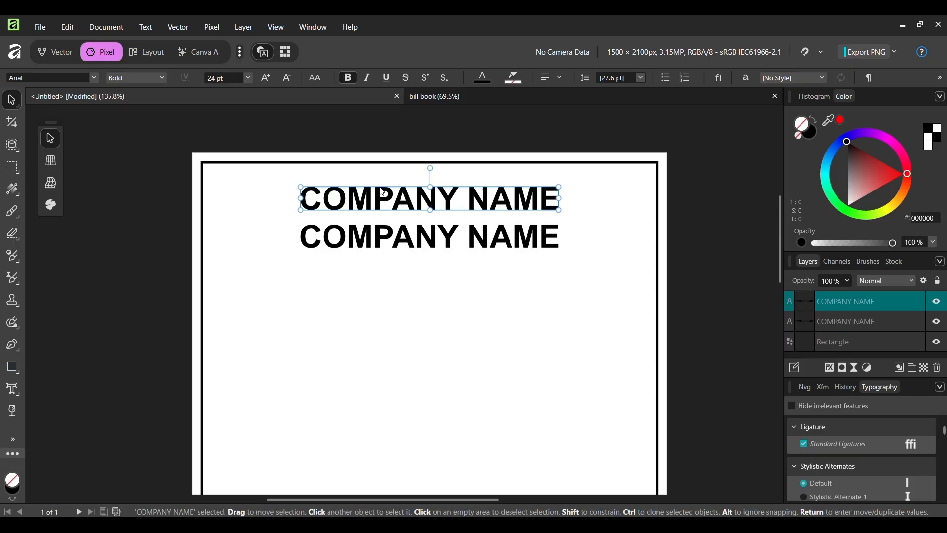
pyautogui.tripleClick(500, 196)
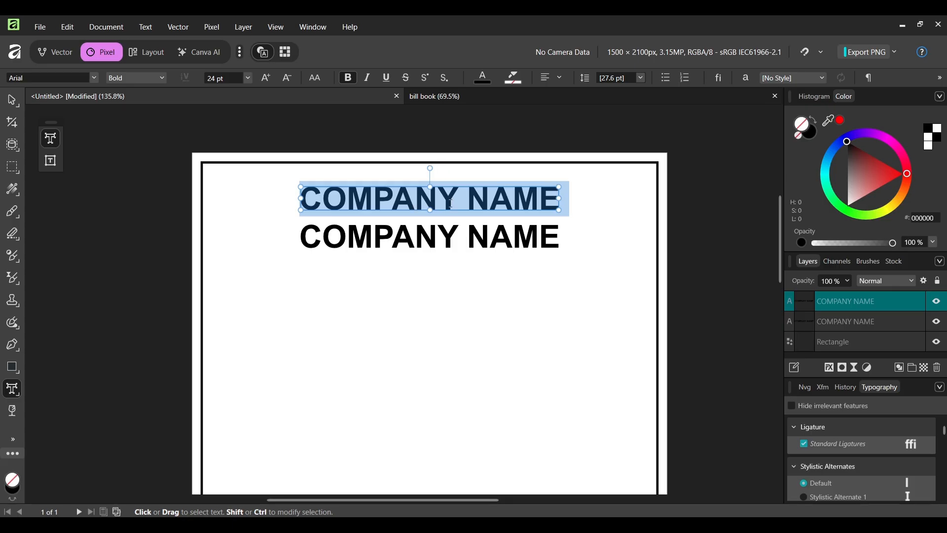
pyautogui.write('Tax ')
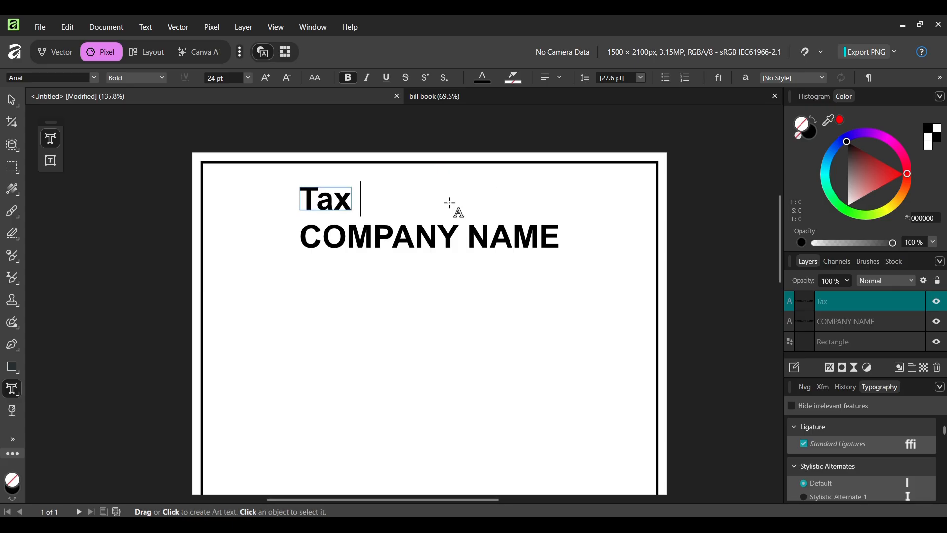
pyautogui.write('Invoi')
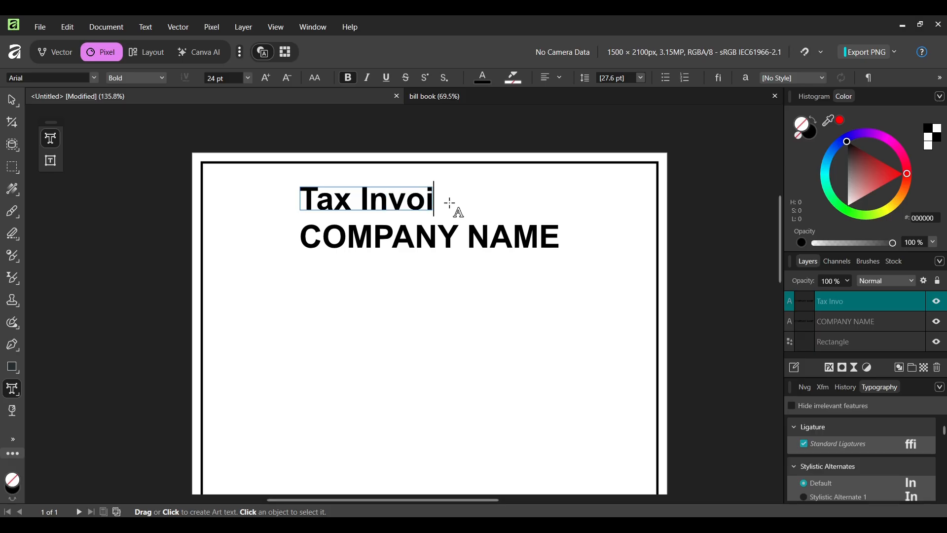
pyautogui.write('ce Bill')
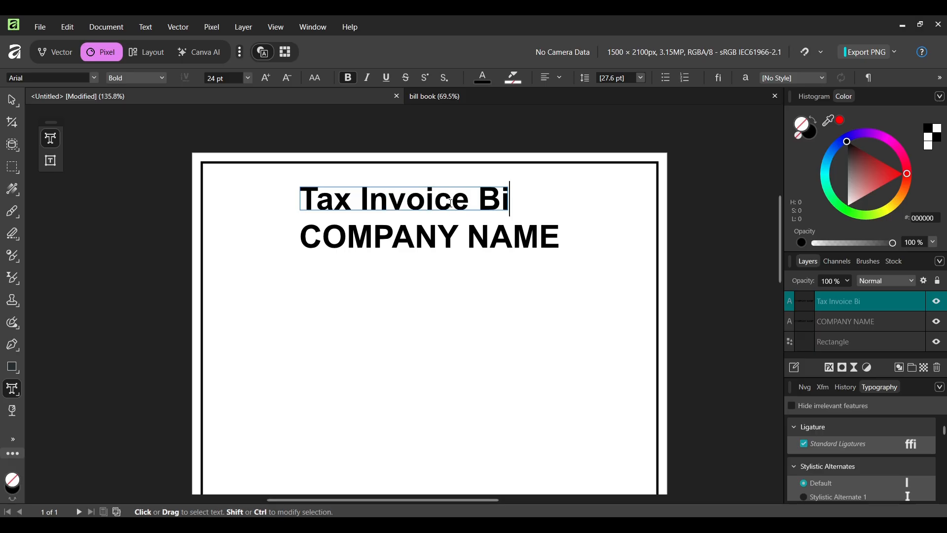
pyautogui.press('Escape')
# Remove bold from the Tax Invoice Bill text and set its font size to 14 pt.
pyautogui.moveTo(401, 200); pyautogui.dragTo(417, 200)
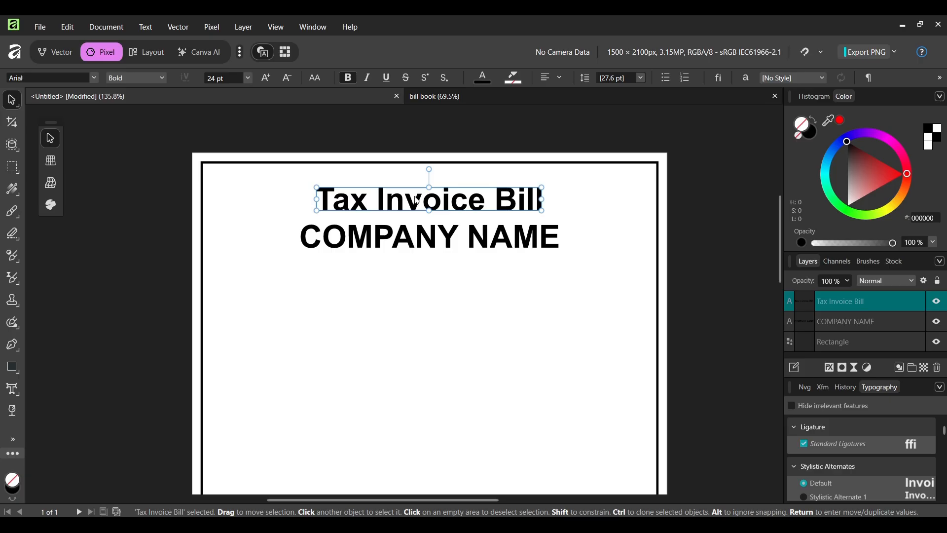
pyautogui.click(348, 79)
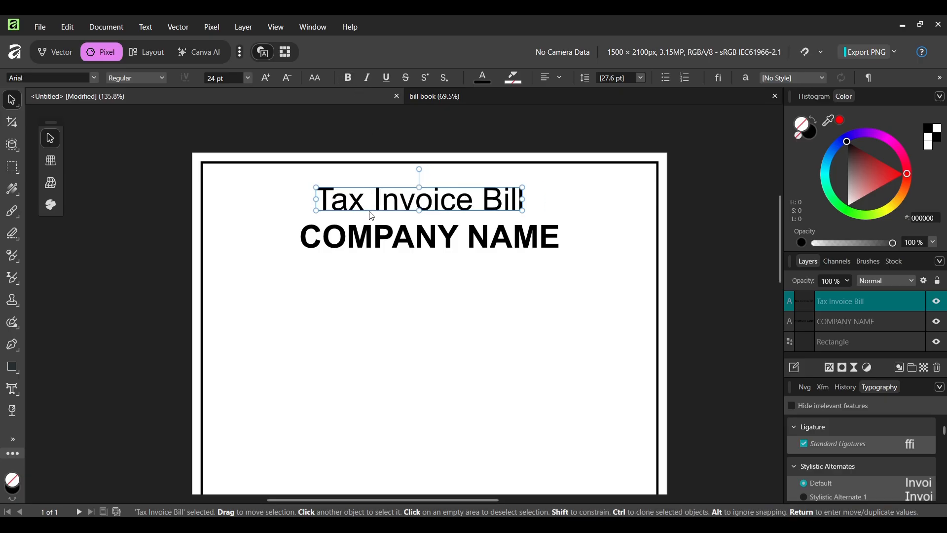
pyautogui.click(249, 77)
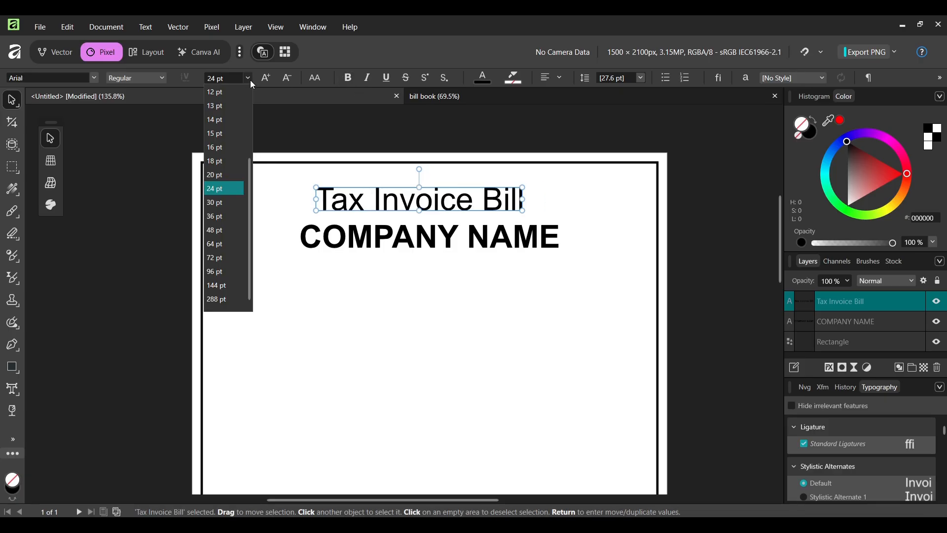
pyautogui.click(223, 120)
# Move the Tax Invoice Bill text closer to the page middle and center it horizontally above the company name.
pyautogui.moveTo(403, 207); pyautogui.dragTo(464, 208)
pyautogui.rightClick(464, 206)
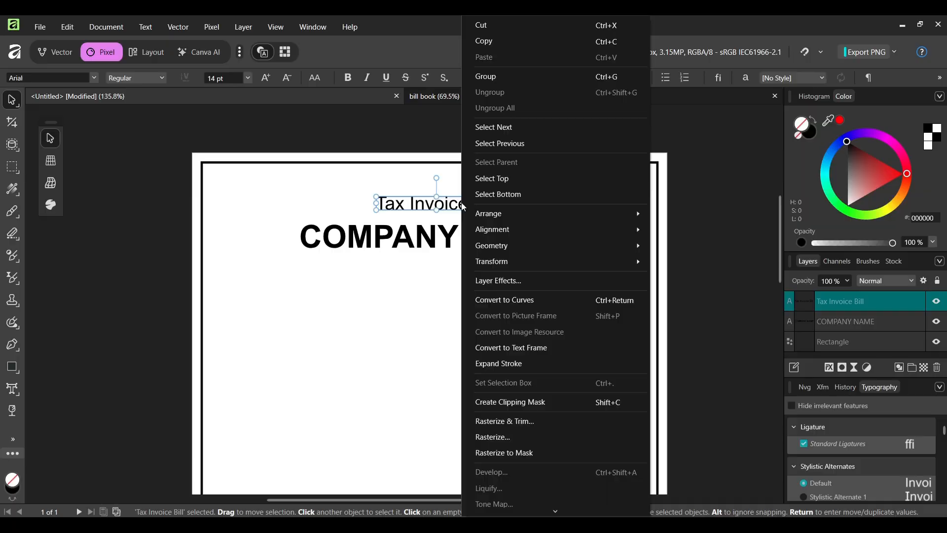
pyautogui.moveTo(601, 231)
pyautogui.click(663, 246)
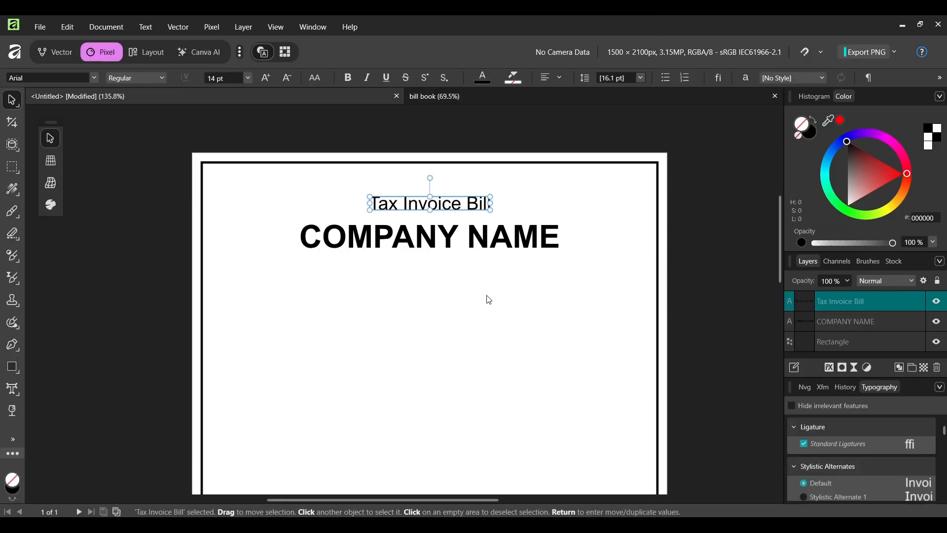
pyautogui.press('shift')
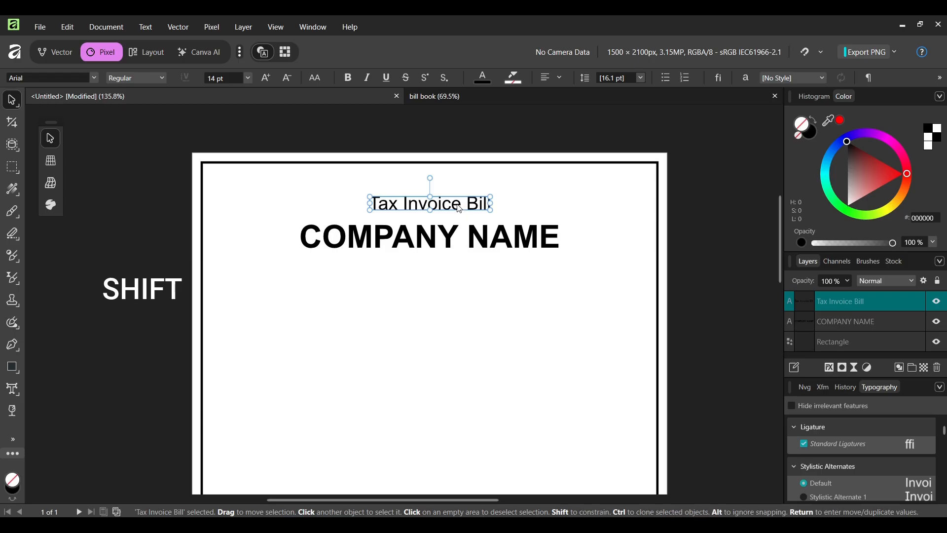
# Move the Tax Invoice Bill text up near the border's upper edge and bring the COMPANY NAME heading up close beneath it.
pyautogui.moveTo(459, 207); pyautogui.dragTo(459, 179)
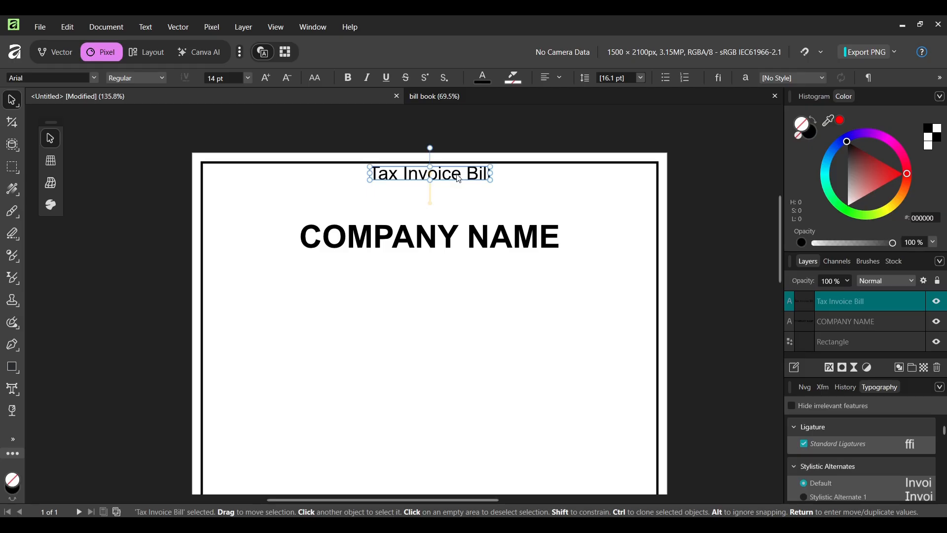
pyautogui.moveTo(459, 179)
pyautogui.mouseDown()
pyautogui.moveTo(460, 199)
pyautogui.moveTo(453, 184)
pyautogui.mouseUp()
pyautogui.click(481, 229)
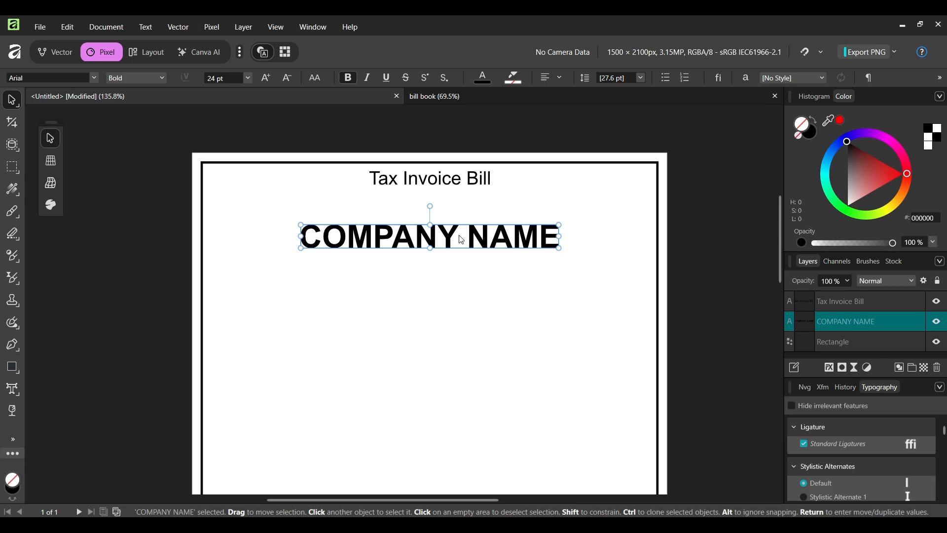
pyautogui.moveTo(462, 240); pyautogui.dragTo(462, 207)
pyautogui.click(685, 241)
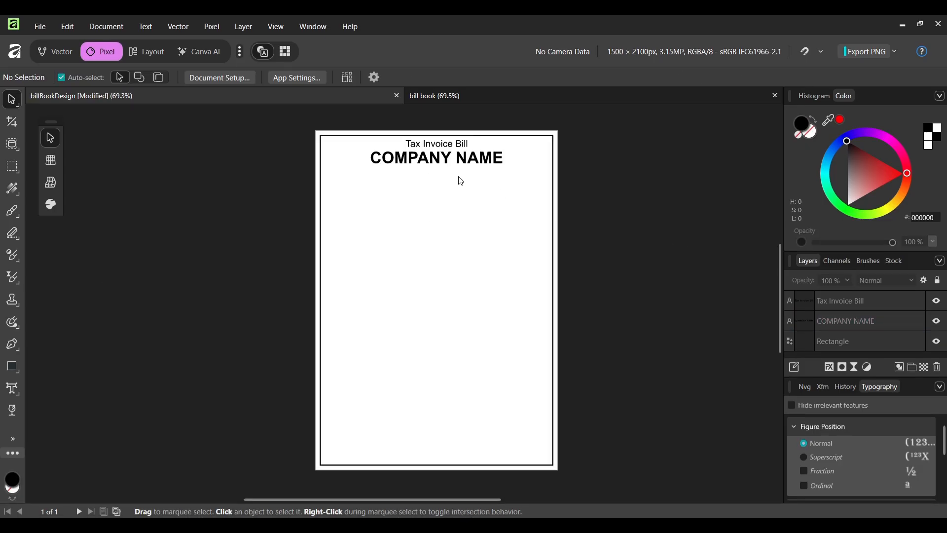
# Duplicate the Tax Invoice Bill text into the upper-left corner of the border and change the copy's text to "GST NO :".
pyautogui.click(432, 147)
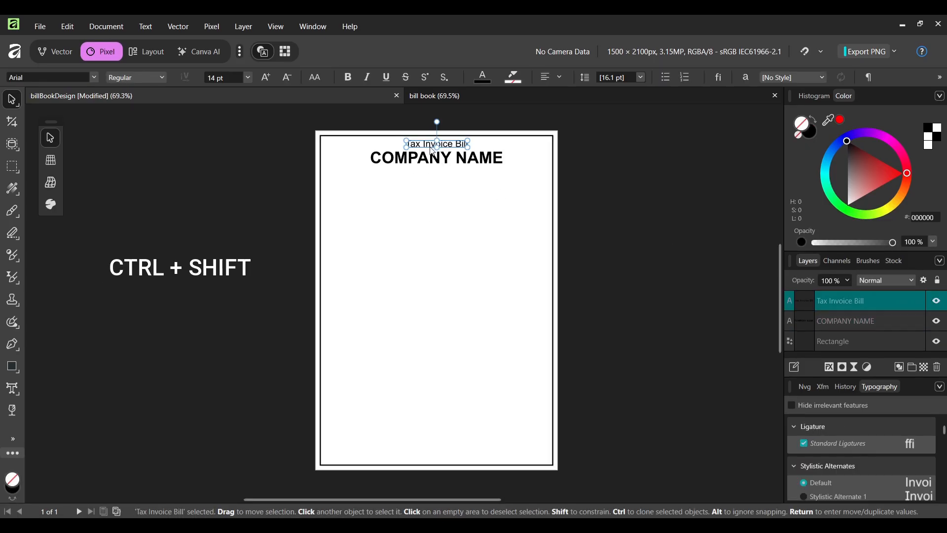
pyautogui.moveTo(431, 148); pyautogui.dragTo(348, 158)
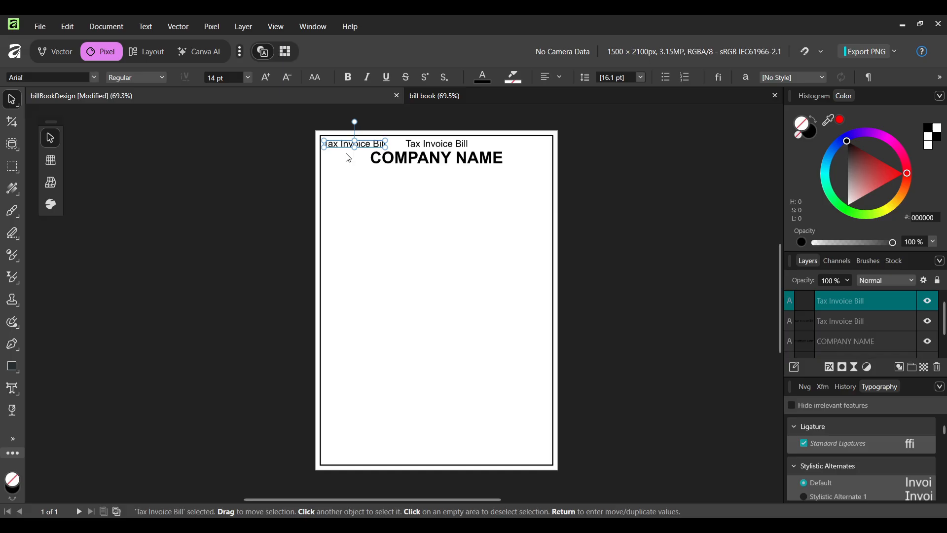
pyautogui.scroll(5, 348, 158)
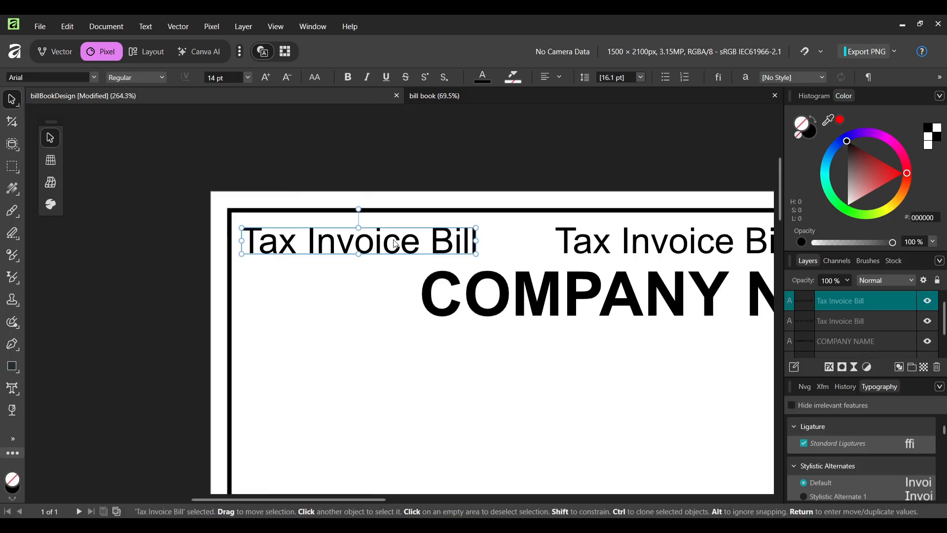
pyautogui.doubleClick(393, 240)
pyautogui.click(393, 240)
pyautogui.tripleClick(393, 240)
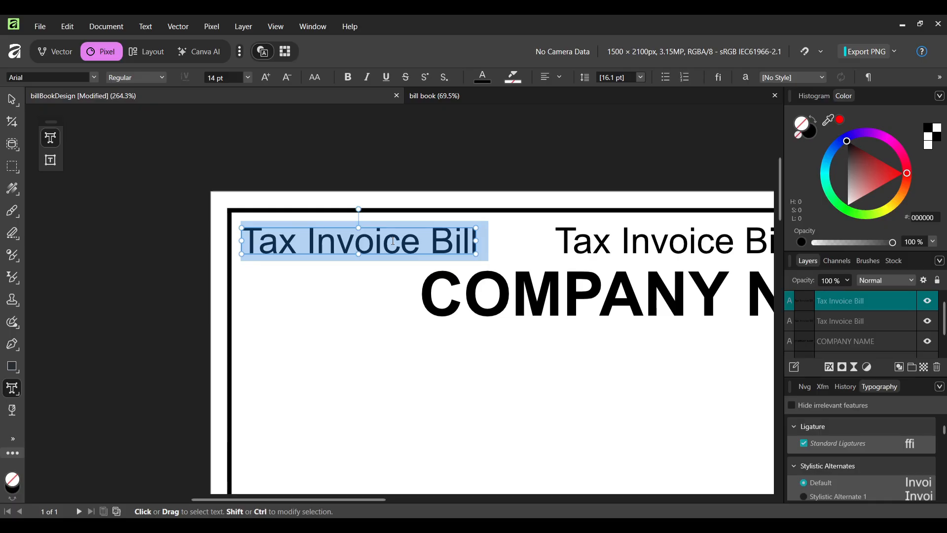
pyautogui.write('GST N')
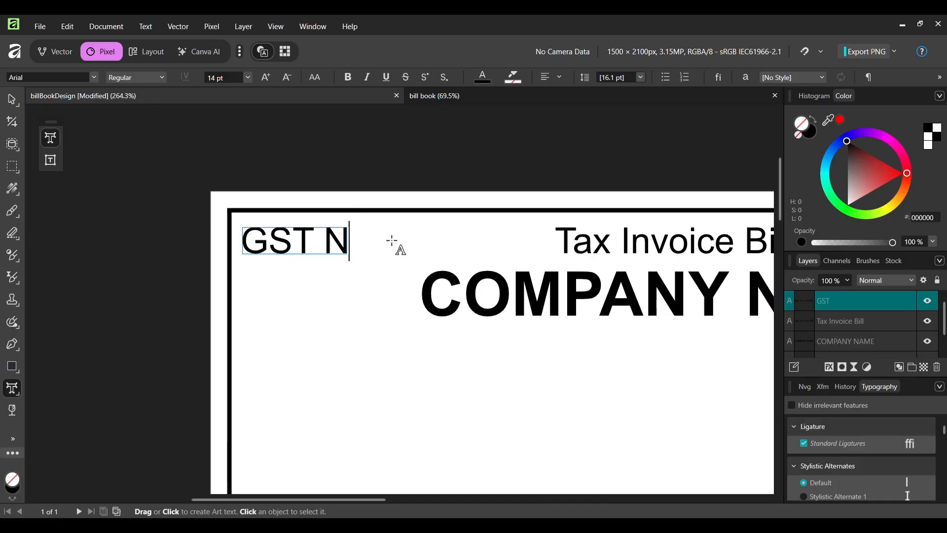
pyautogui.write('O :')
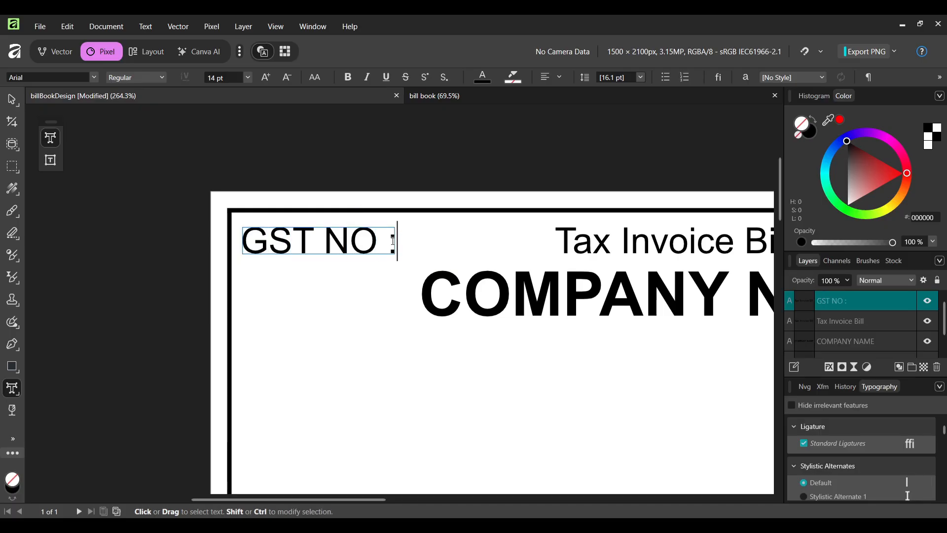
# Set the font size of the GST NO : text to 9 pt.
pyautogui.moveTo(242, 240); pyautogui.dragTo(407, 242)
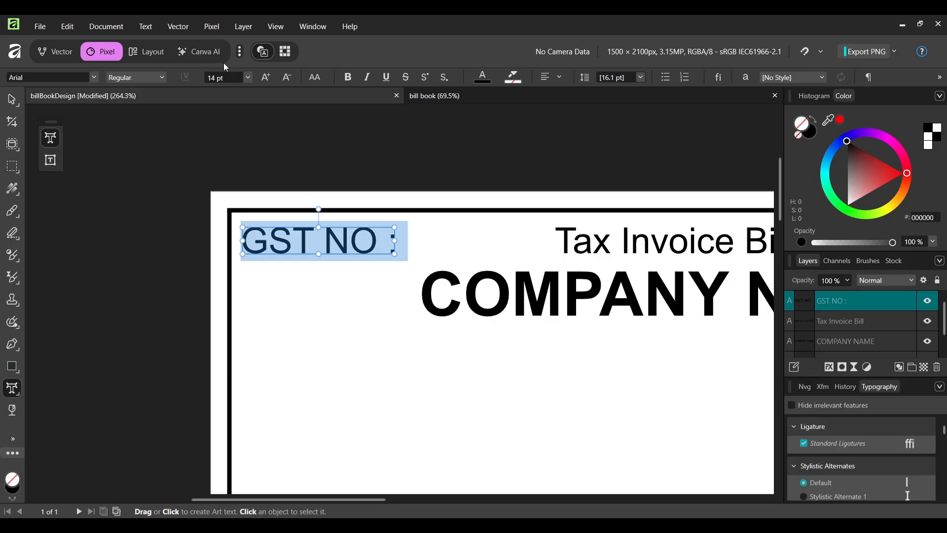
pyautogui.click(246, 77)
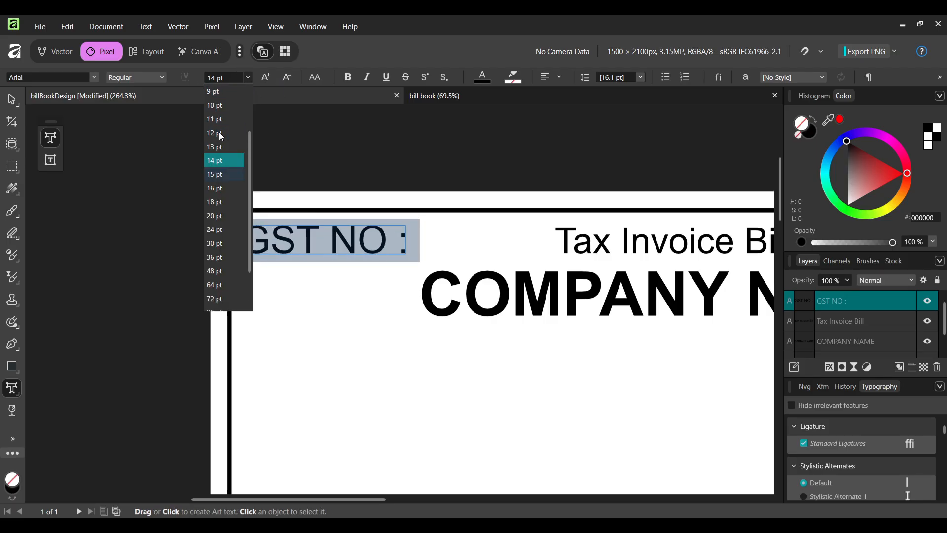
pyautogui.scroll(1, 220, 136)
pyautogui.click(214, 135)
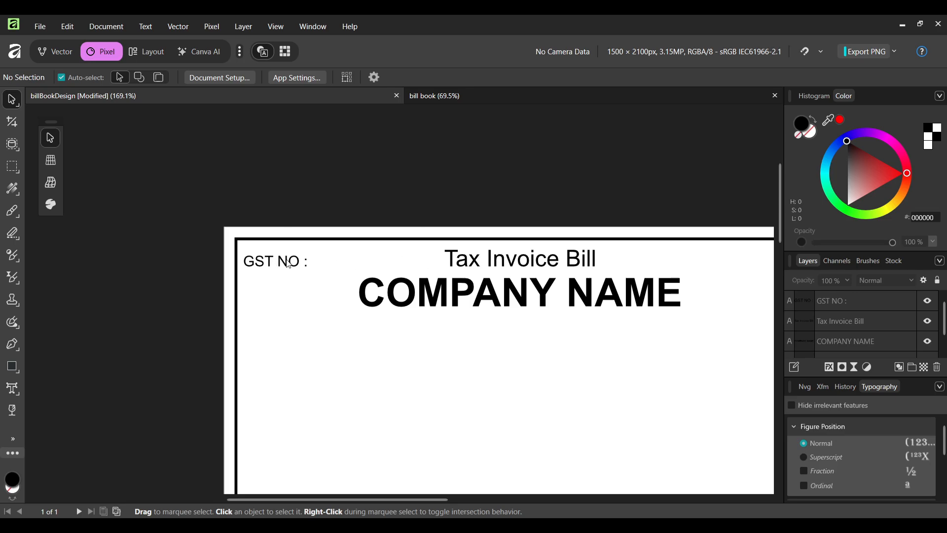
# Align the GST NO : and Tax Invoice Bill texts vertically by their middles.
pyautogui.click(288, 264)
pyautogui.keyDown('shift'); pyautogui.click(457, 265); pyautogui.keyUp('shift')
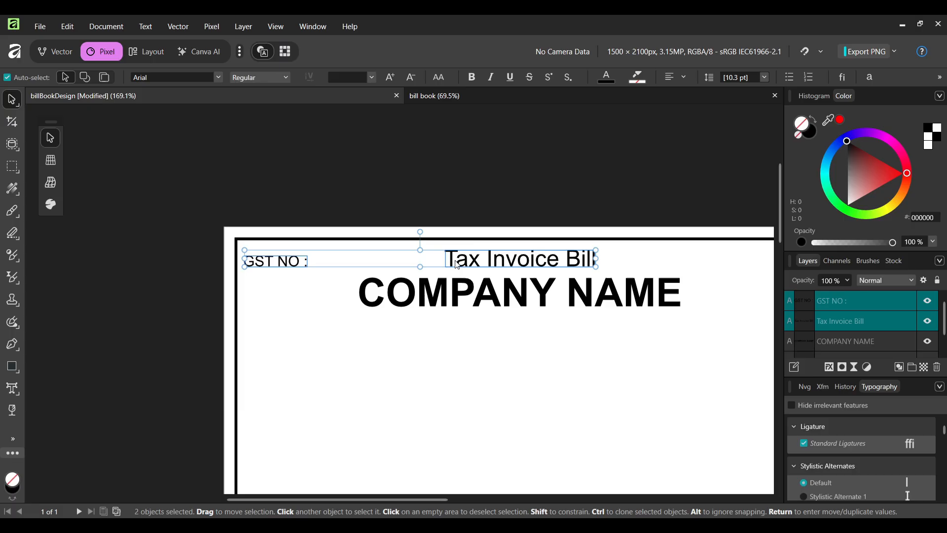
pyautogui.rightClick(456, 263)
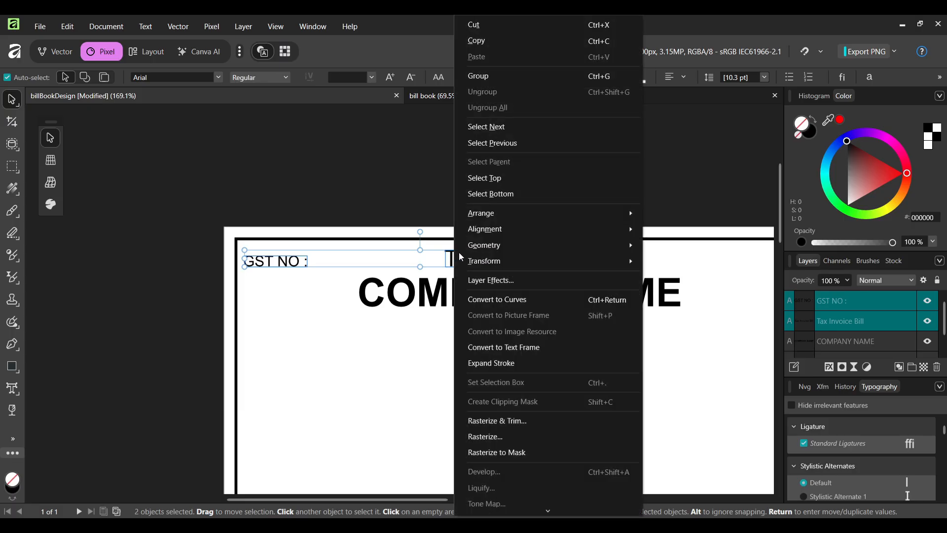
pyautogui.moveTo(491, 233)
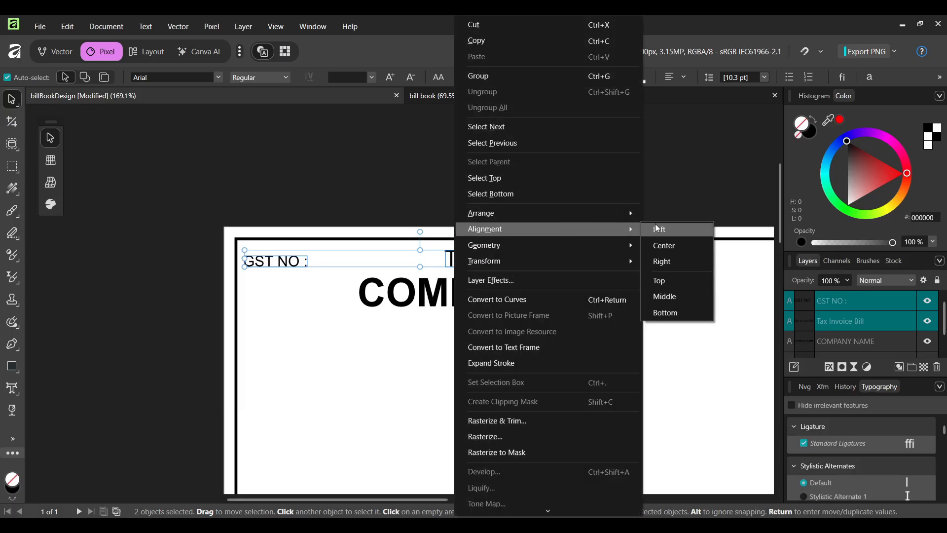
pyautogui.click(666, 297)
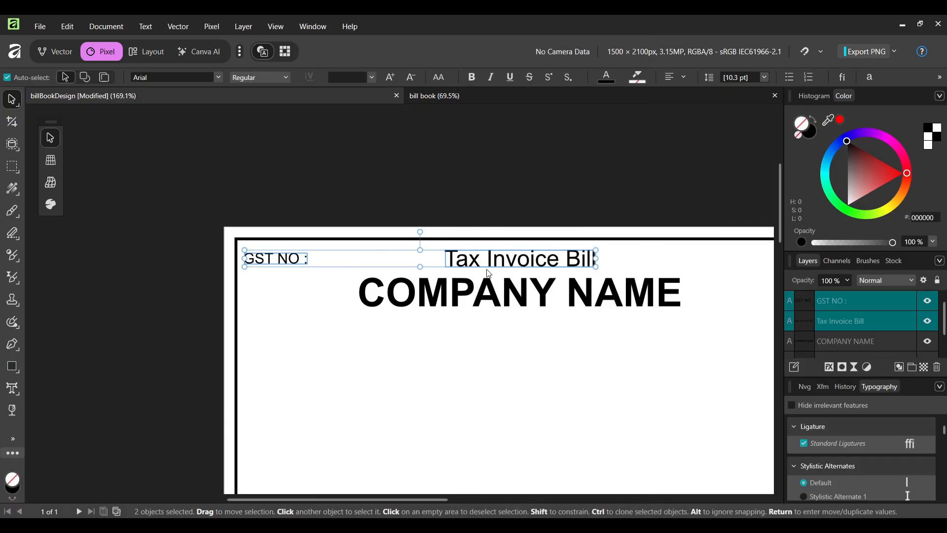
# Duplicate the GST NO : text to the right side of the same line and change the copy to "Date :" followed by a dotted line.
pyautogui.scroll(-1, 489, 272)
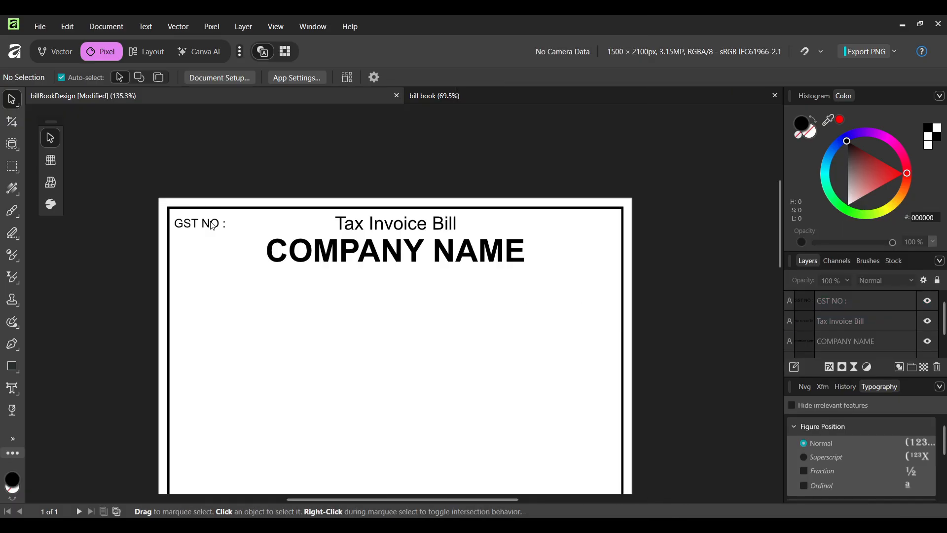
pyautogui.click(212, 225)
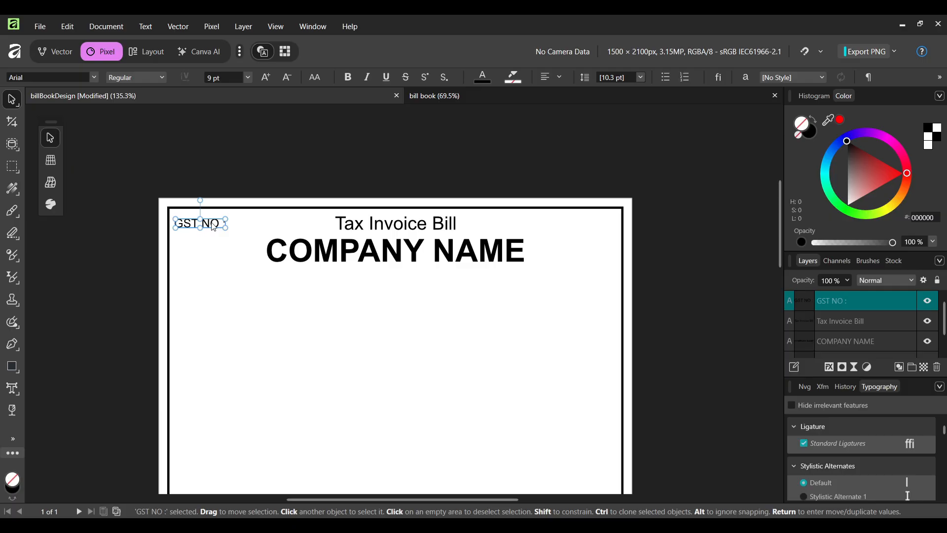
pyautogui.moveTo(213, 226); pyautogui.dragTo(577, 246)
pyautogui.press('t')
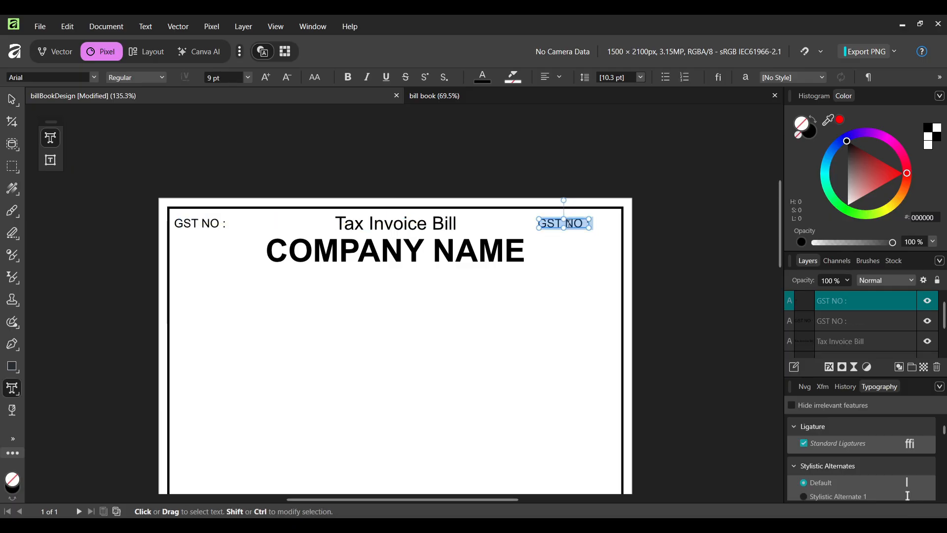
pyautogui.tripleClick(567, 223)
pyautogui.write('D')
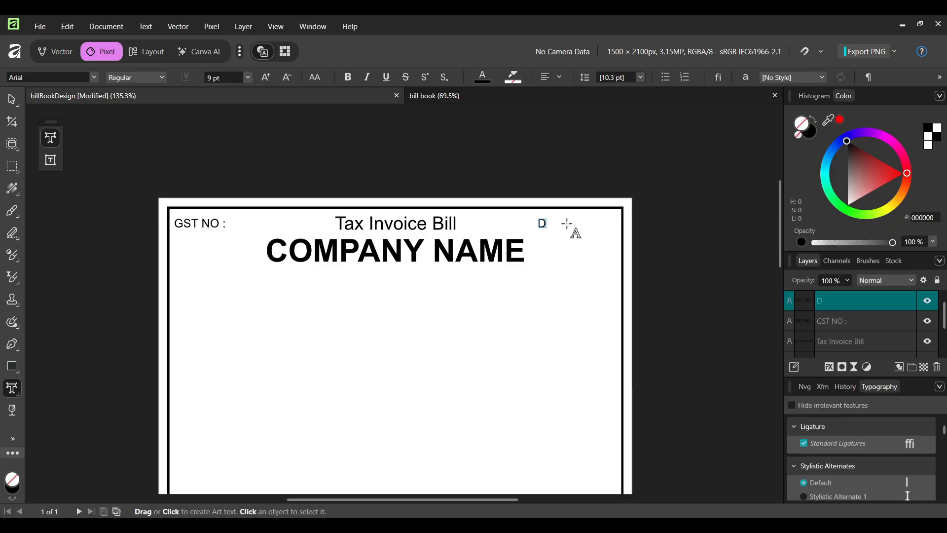
pyautogui.write('ate :')
pyautogui.hotkey('ctrl', '+')
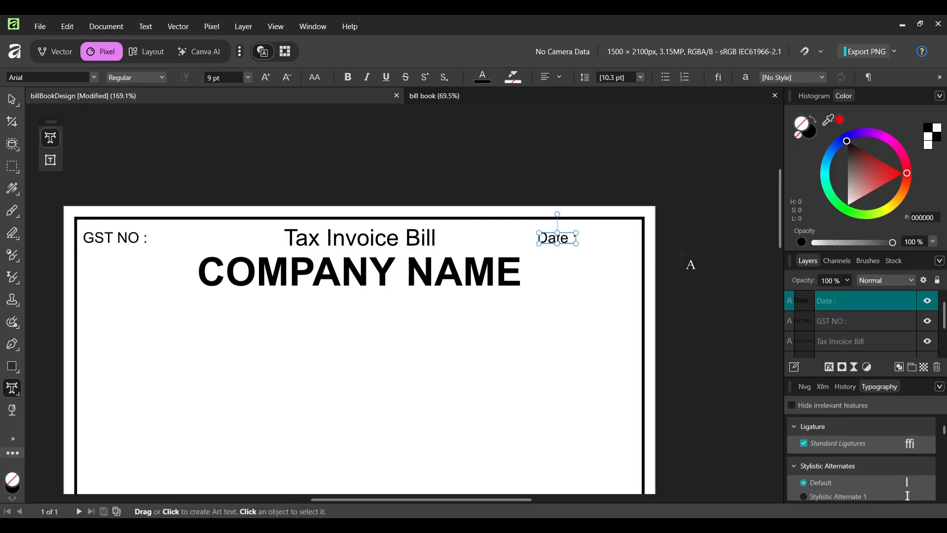
pyautogui.write('................')
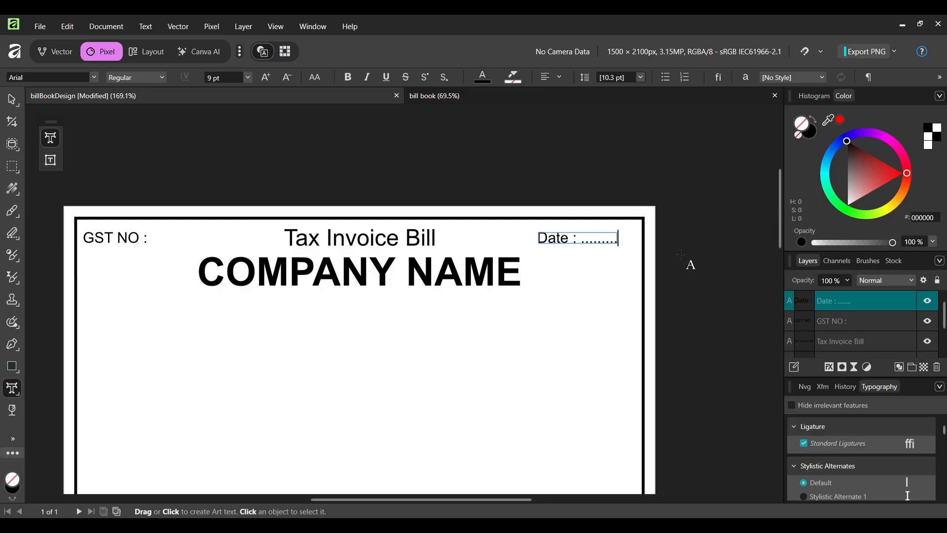
pyautogui.press('Escape')
# Duplicate the Tax Invoice Bill text below COMPANY NAME and replace the copy's text with "Address - Street Name, City Name".
pyautogui.hotkey('ctrl', '-')
pyautogui.click(385, 167)
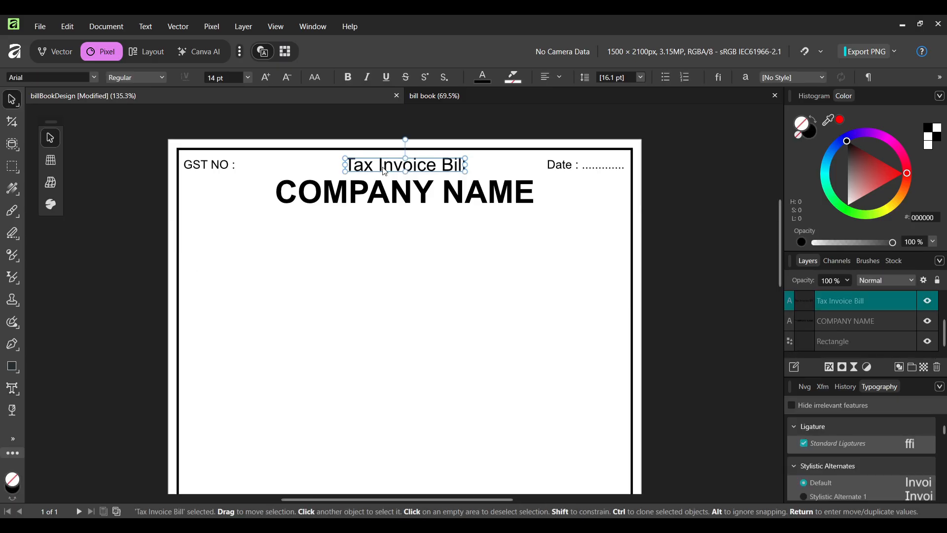
pyautogui.moveTo(386, 166); pyautogui.dragTo(389, 223)
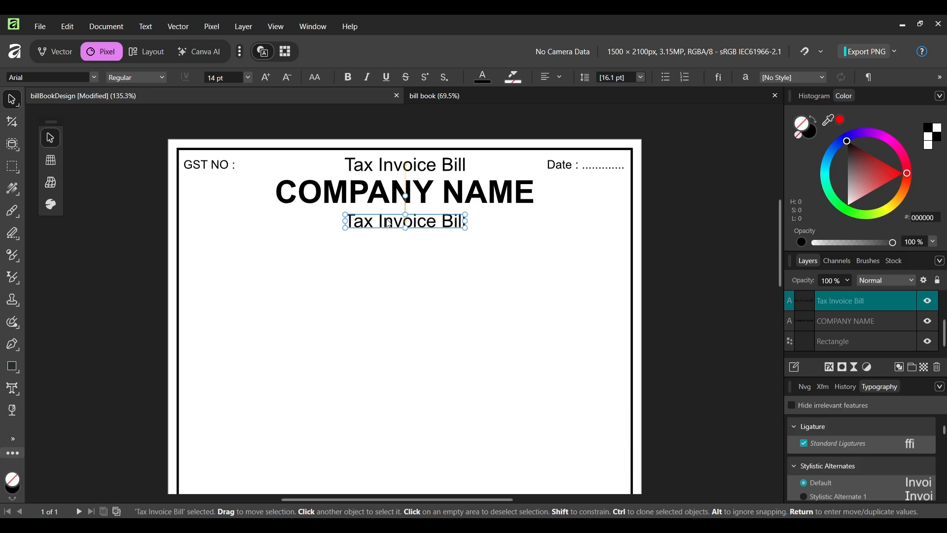
pyautogui.tripleClick(395, 218)
pyautogui.press('BackSpace')
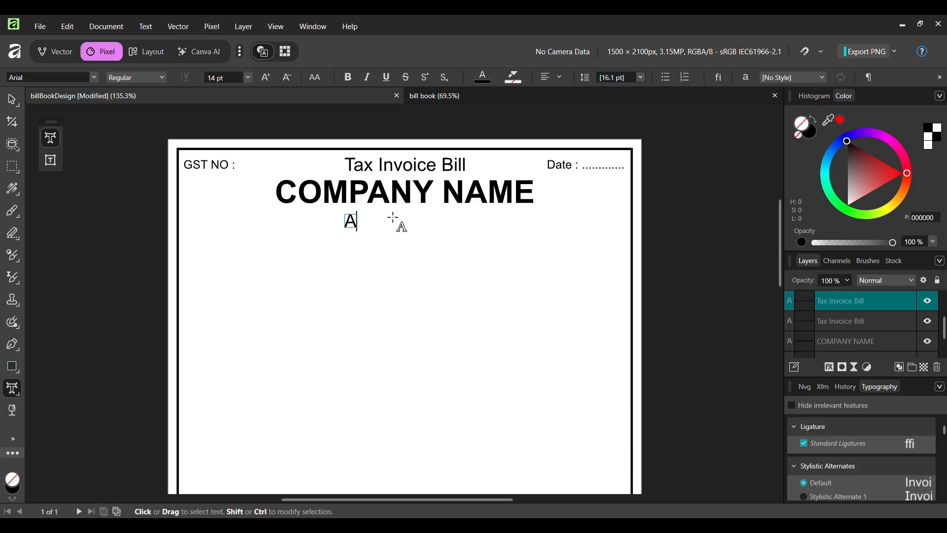
pyautogui.hotkey('ctrl', 'v')
pyautogui.press('Escape')
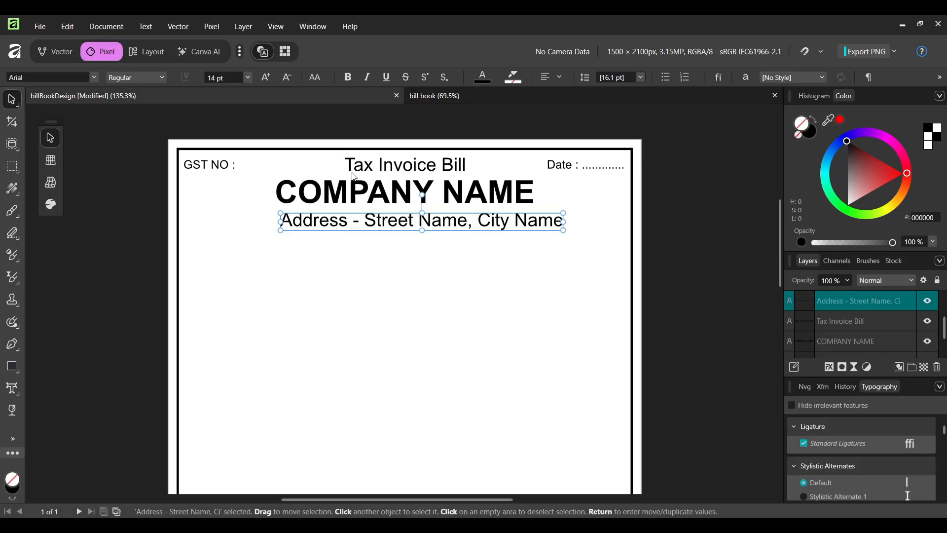
# Set the address line's font size to 11 pt and center it horizontally on the page.
pyautogui.click(248, 78)
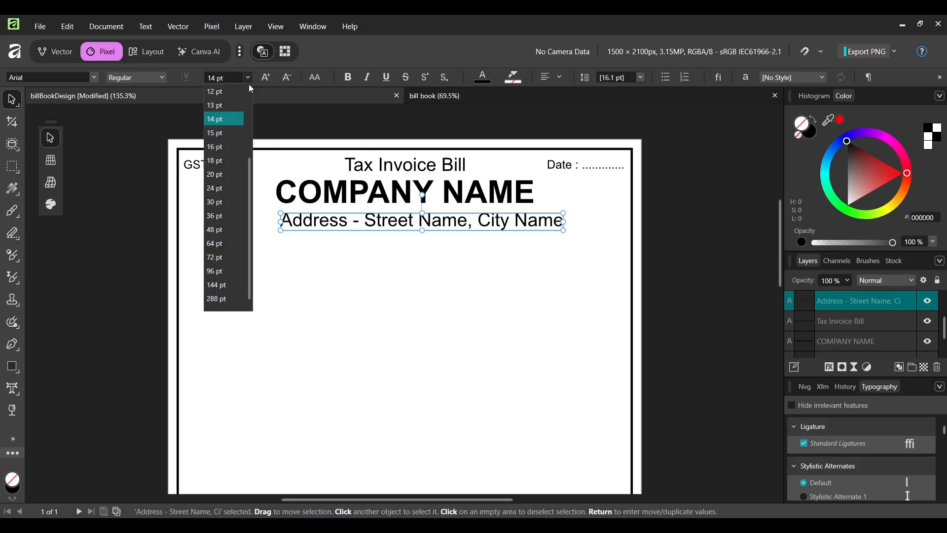
pyautogui.scroll(1, 248, 92)
pyautogui.click(231, 120)
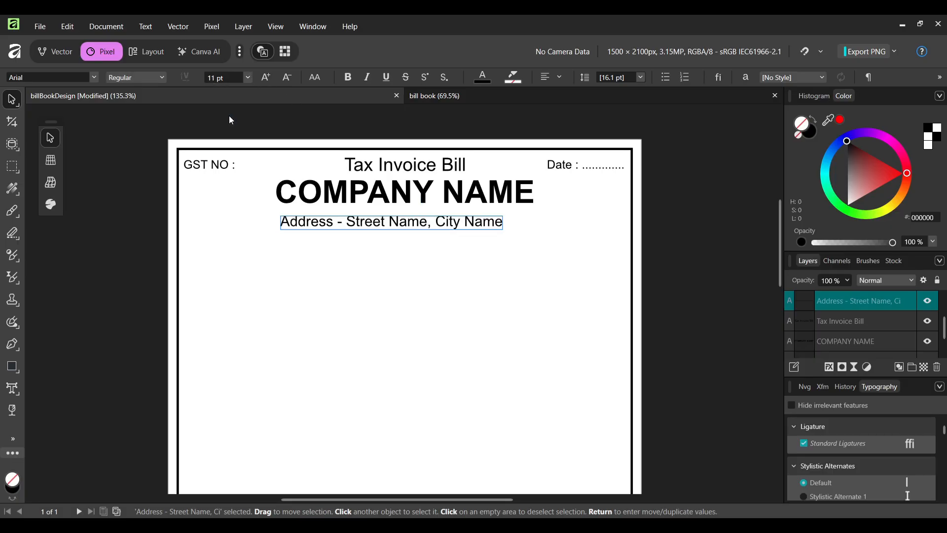
pyautogui.rightClick(436, 227)
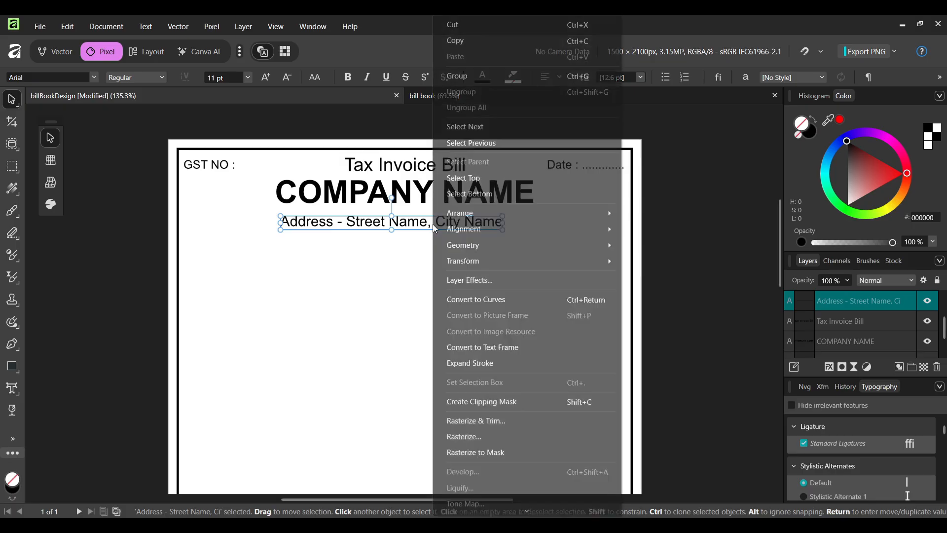
pyautogui.moveTo(501, 230)
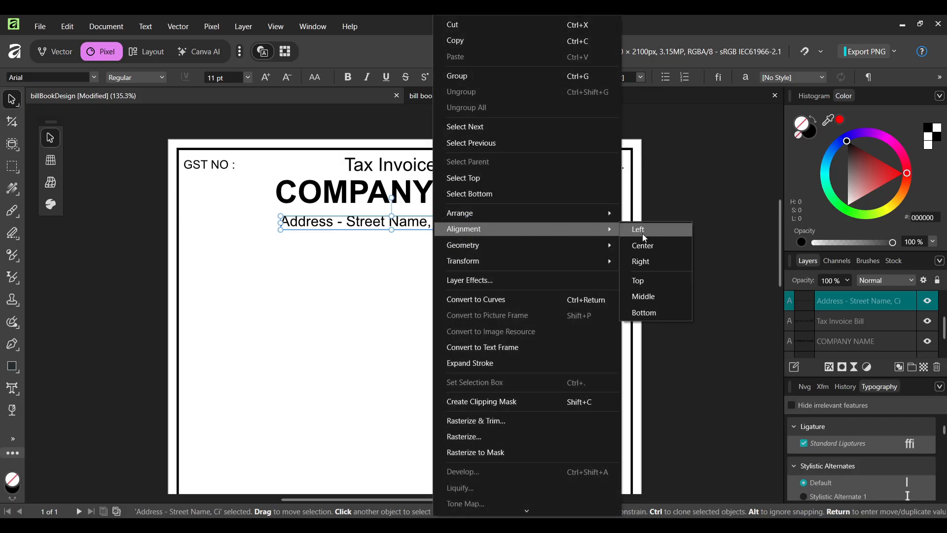
pyautogui.click(644, 247)
# Move the address line up close beneath COMPANY NAME and shift the COMPANY NAME heading slightly down.
pyautogui.scroll(3, 393, 227)
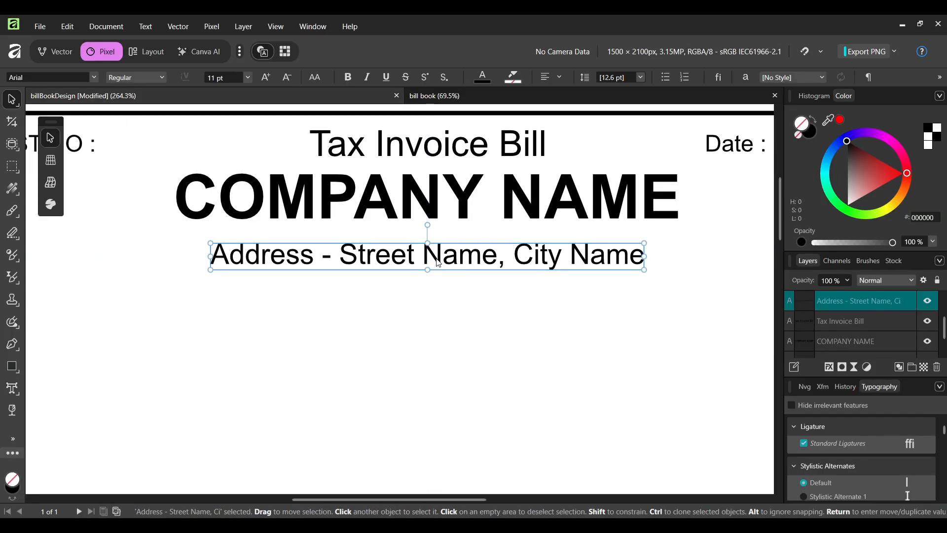
pyautogui.moveTo(437, 261); pyautogui.dragTo(439, 249)
pyautogui.click(470, 201)
pyautogui.moveTo(465, 195); pyautogui.dragTo(465, 200)
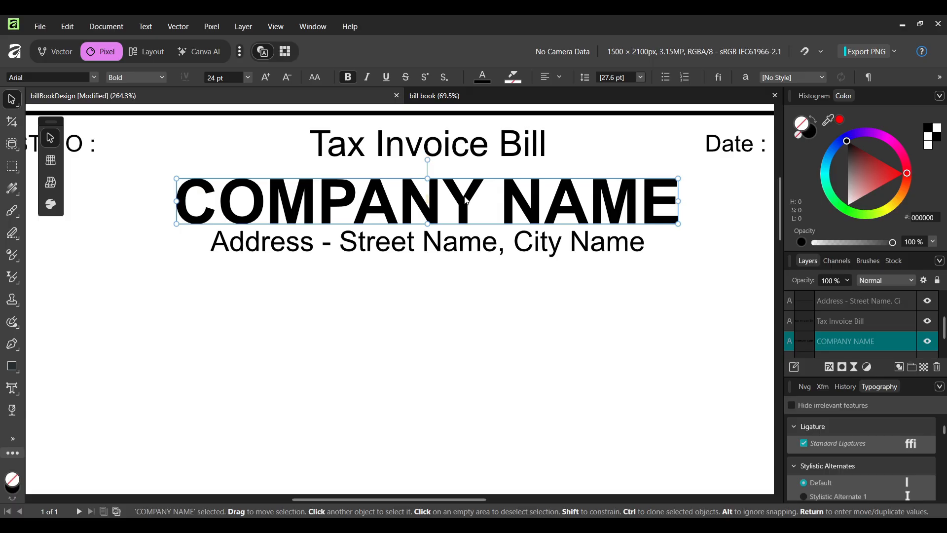
# Duplicate the address line just below itself and replace the copy's text with "Phone No :" followed by a sample phone number.
pyautogui.scroll(-5, 467, 200)
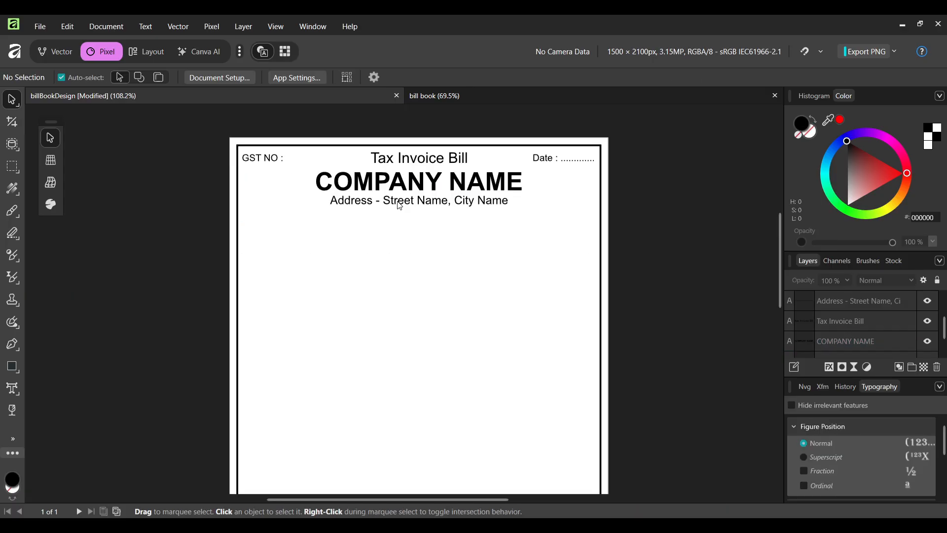
pyautogui.click(400, 205)
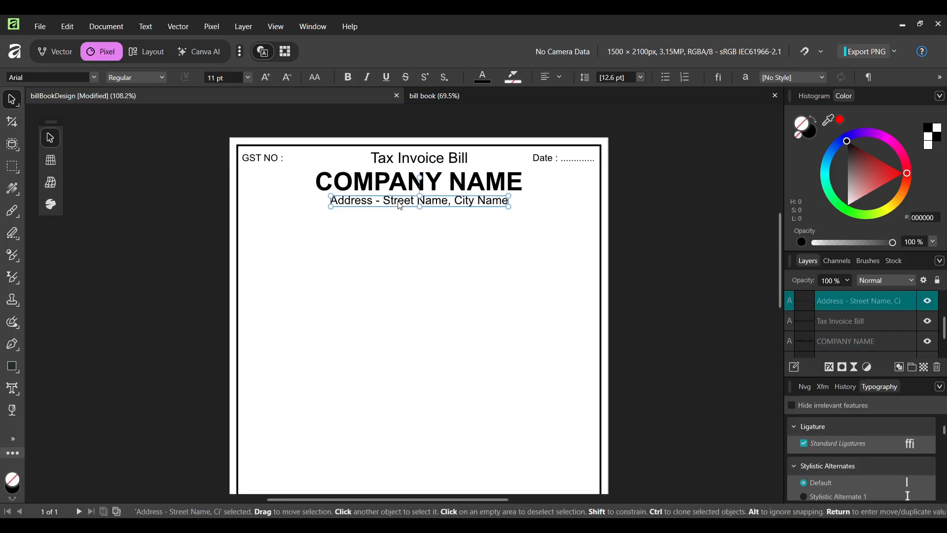
pyautogui.moveTo(401, 206); pyautogui.dragTo(402, 219)
pyautogui.doubleClick(401, 213)
pyautogui.tripleClick(401, 214)
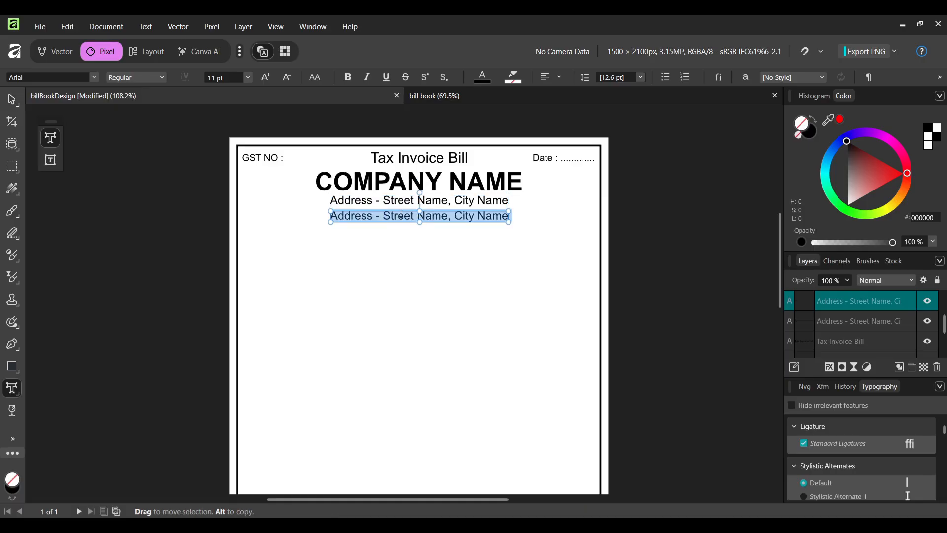
pyautogui.click(401, 214)
pyautogui.doubleClick(401, 213)
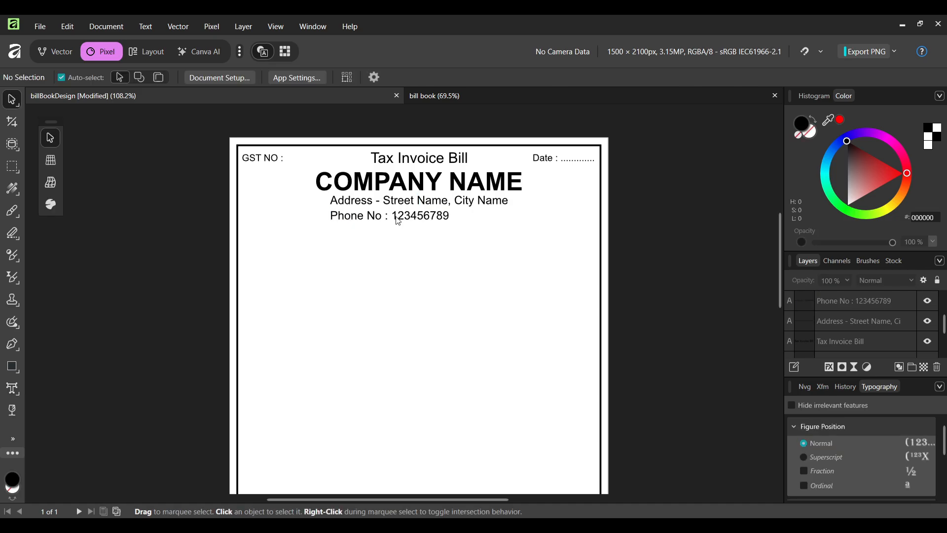
# Center the phone number line horizontally on the page and set its font size to 10 pt.
pyautogui.click(397, 217)
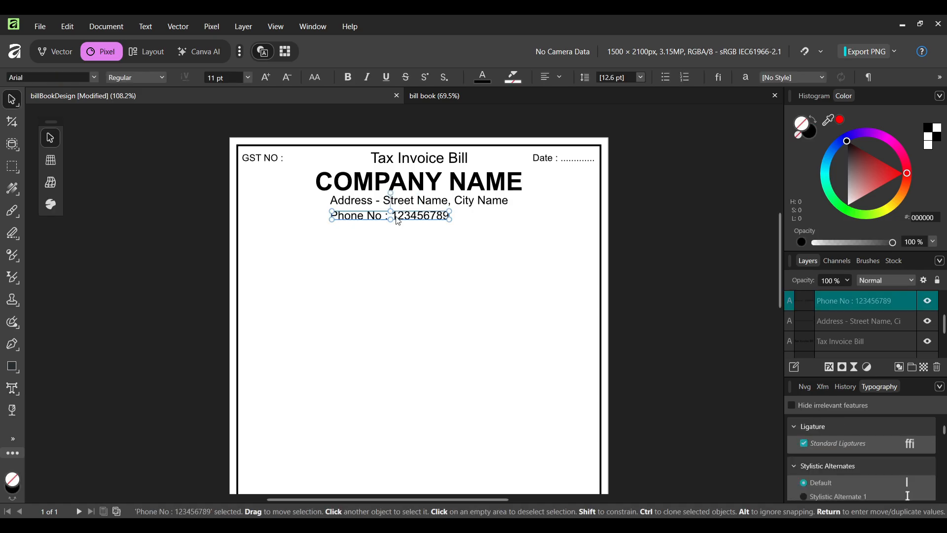
pyautogui.rightClick(397, 217)
pyautogui.moveTo(516, 218)
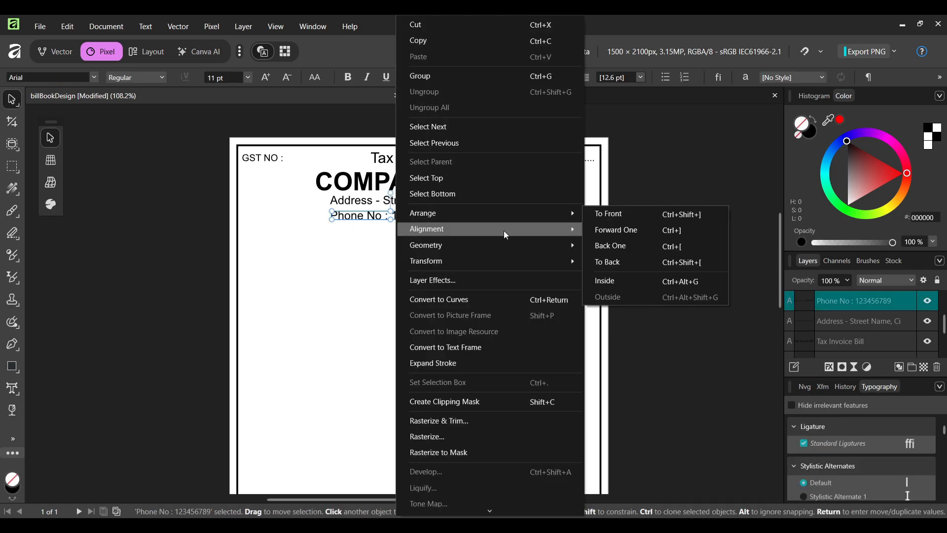
pyautogui.click(613, 243)
pyautogui.moveTo(462, 312); pyautogui.dragTo(462, 306)
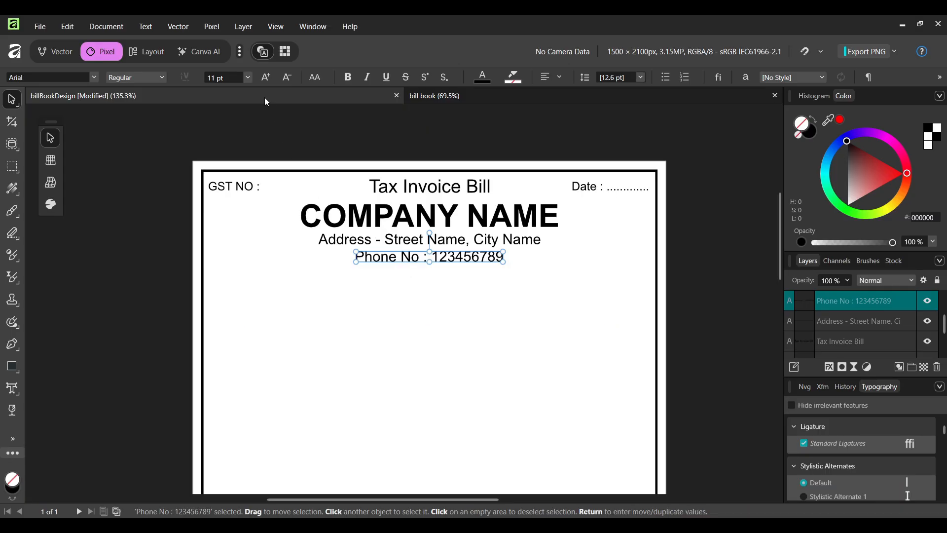
pyautogui.click(248, 78)
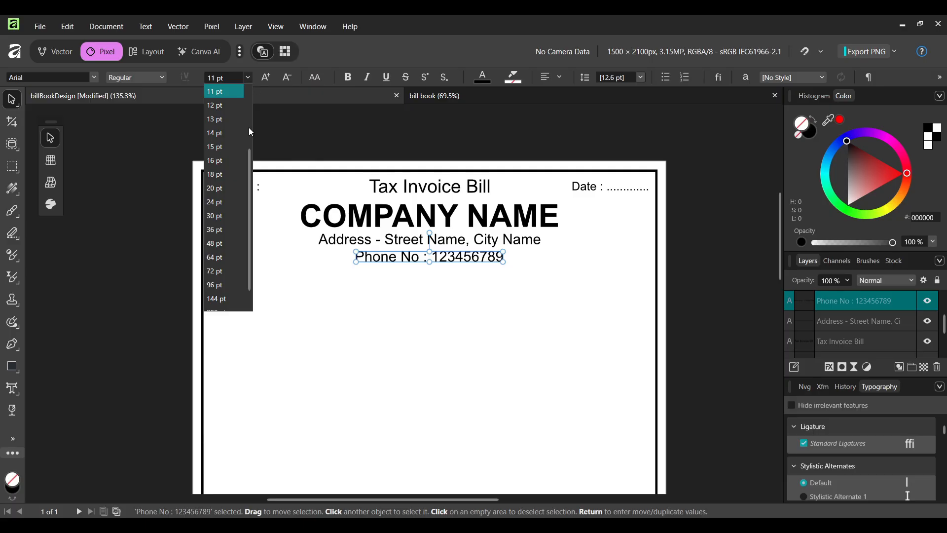
pyautogui.scroll(1, 248, 129)
pyautogui.click(215, 122)
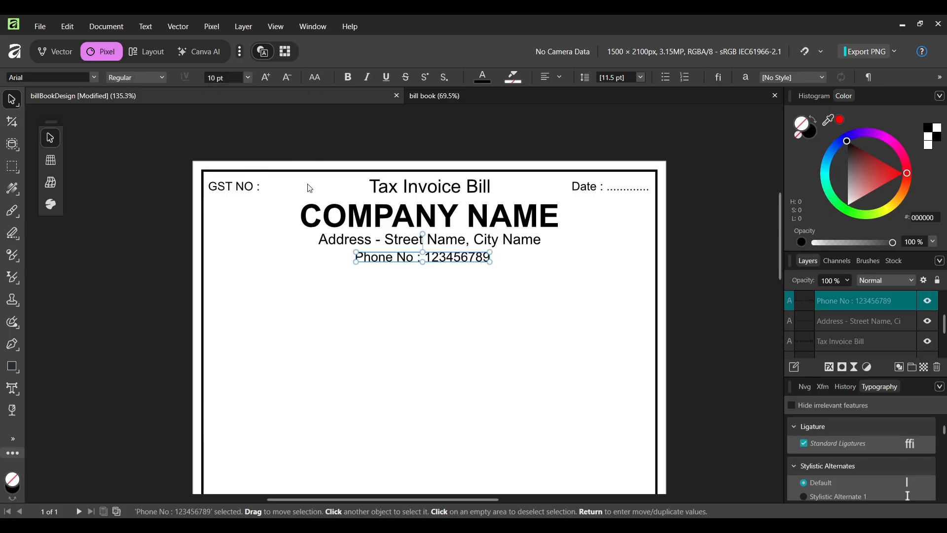
# Duplicate the phone number line to the page's left side below the header and change the copy's text to "Name :".
pyautogui.moveTo(565, 286); pyautogui.dragTo(617, 275)
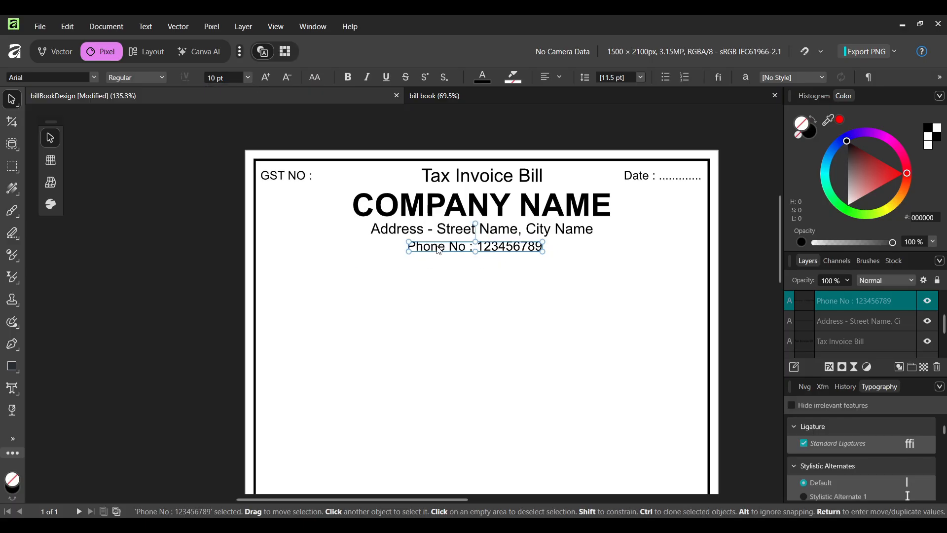
pyautogui.moveTo(410, 286); pyautogui.dragTo(288, 310)
pyautogui.doubleClick(309, 291)
pyautogui.click(309, 291)
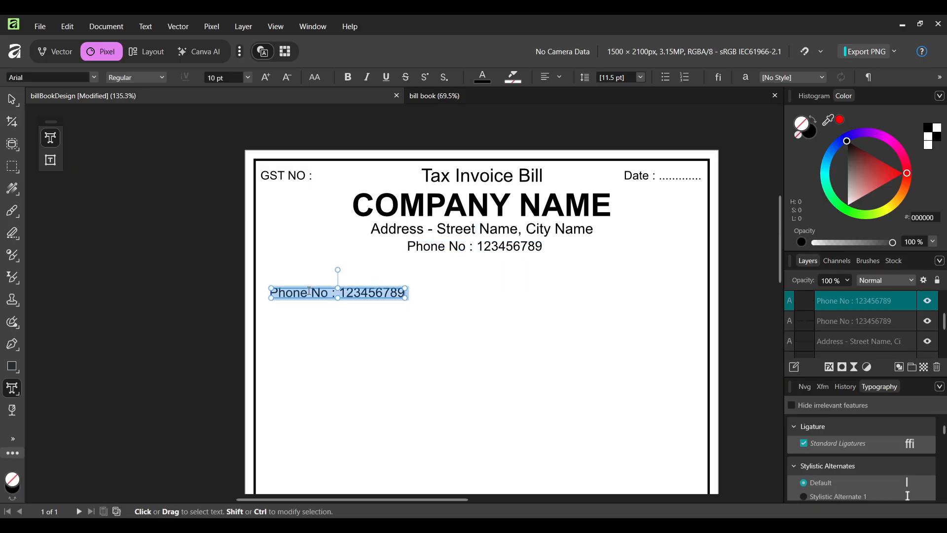
pyautogui.write('Name :')
pyautogui.press('Escape')
# Align the left edge of the Name : label with the GST NO : text.
pyautogui.scroll(1, 309, 291)
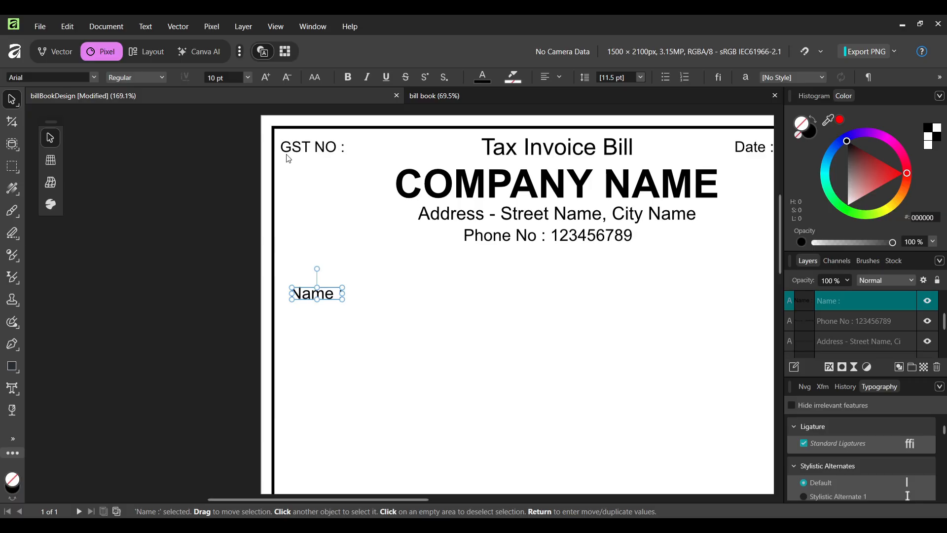
pyautogui.keyDown('shift'); pyautogui.click(313, 150); pyautogui.keyUp('shift')
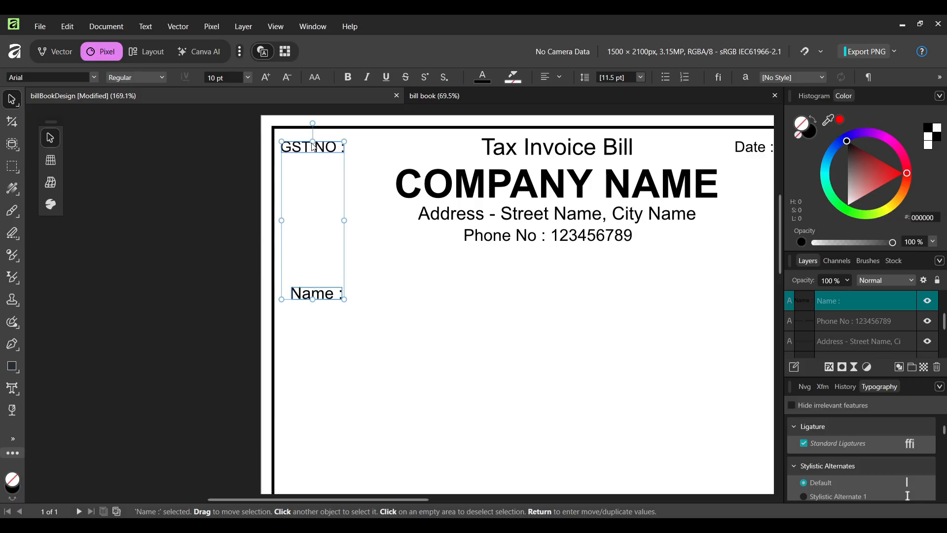
pyautogui.rightClick(331, 184)
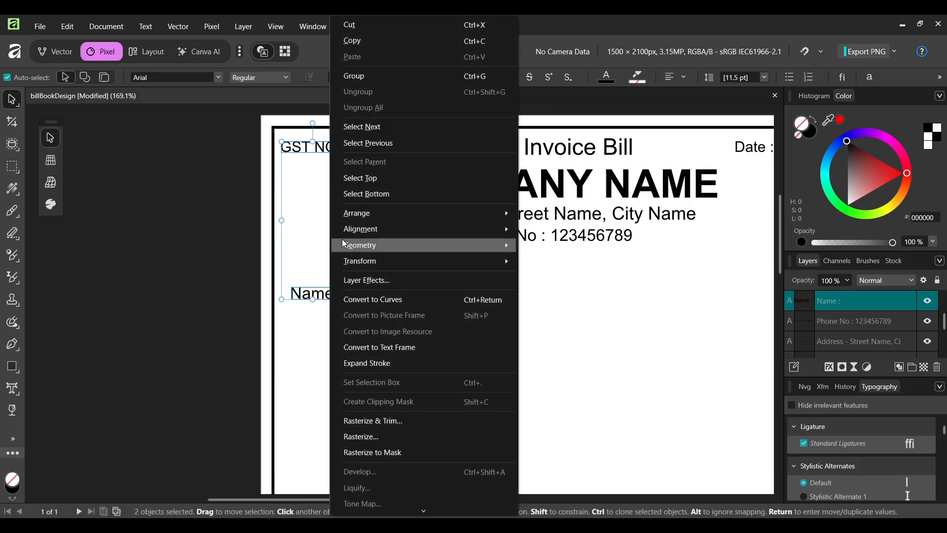
pyautogui.moveTo(467, 230)
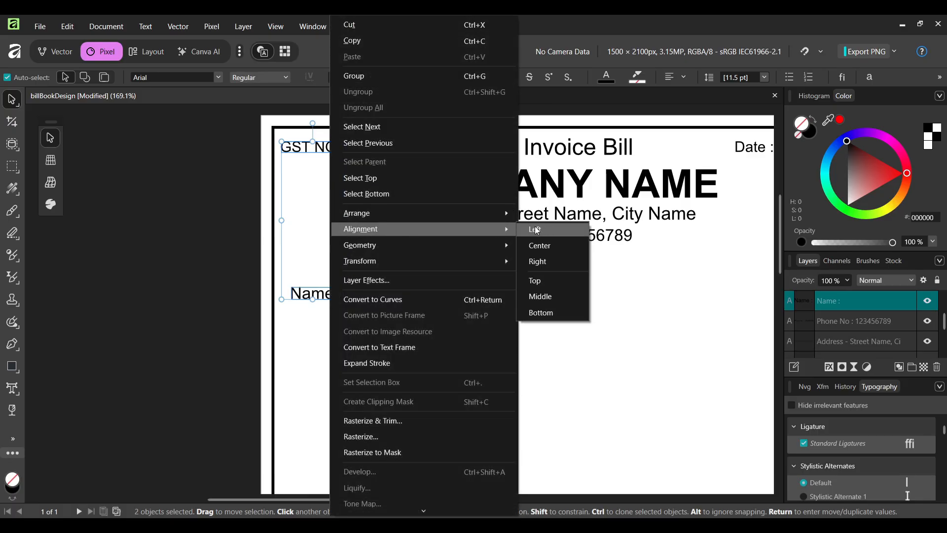
pyautogui.click(552, 228)
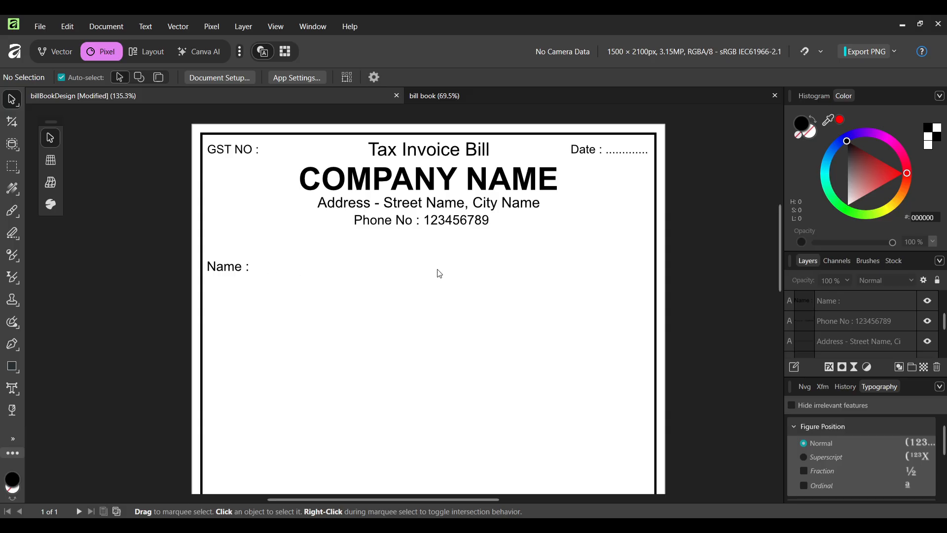
# Draw a straight horizontal line with the Pen tool from beside Name : to near the right border, lowered to the label's baseline.
pyautogui.click(15, 344)
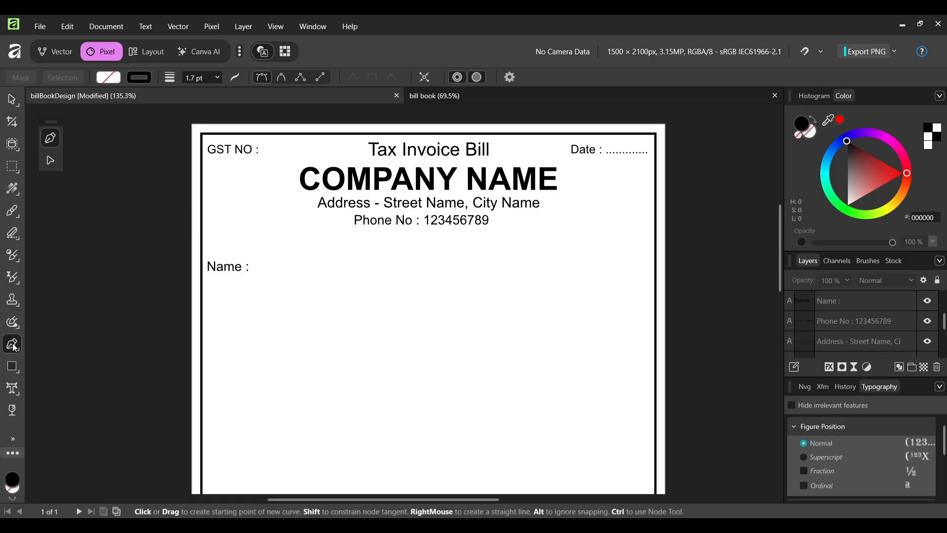
pyautogui.click(256, 267)
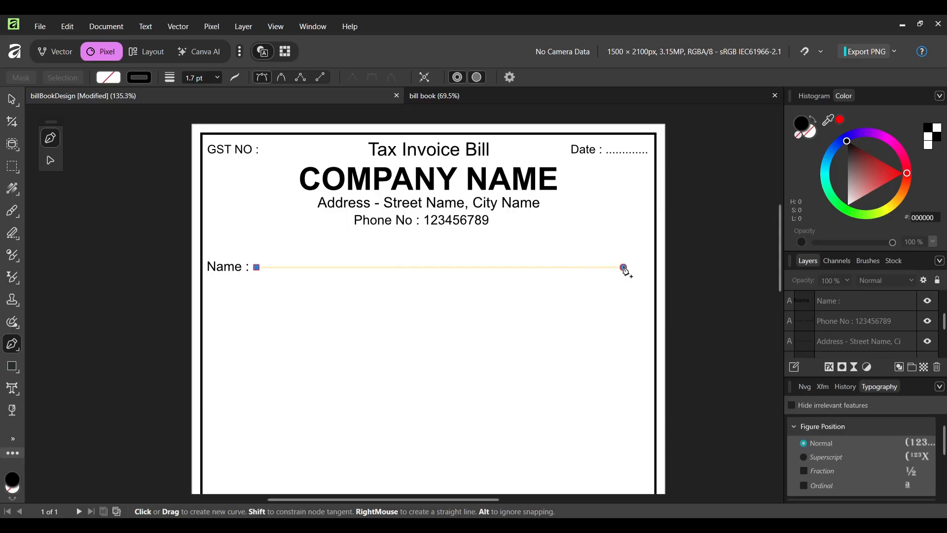
pyautogui.click(623, 267)
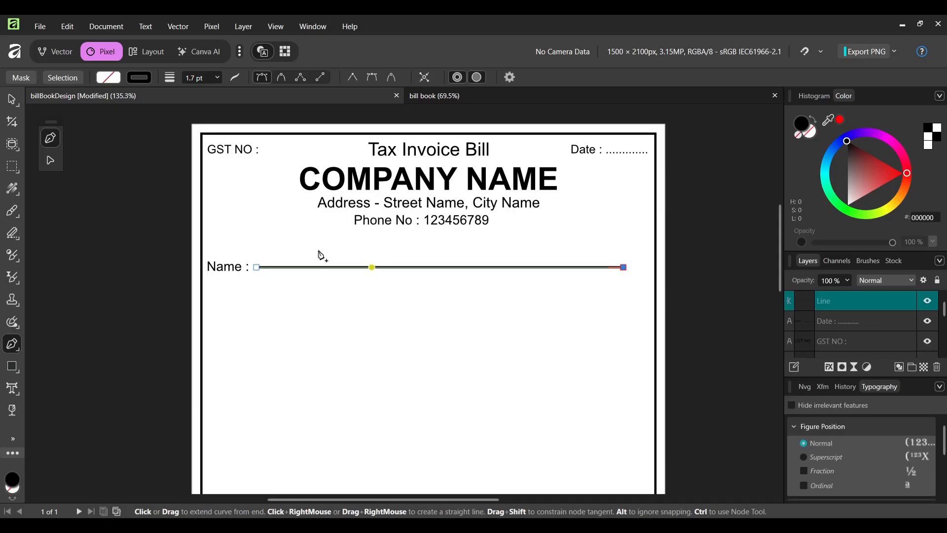
pyautogui.press('v')
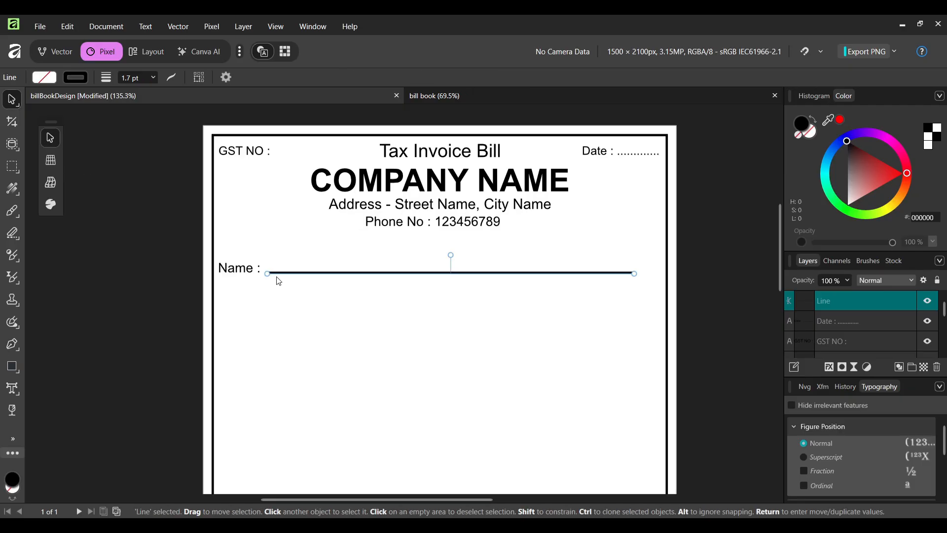
# Change the stroke style of the line beside Name : to dashed.
pyautogui.scroll(1, 279, 281)
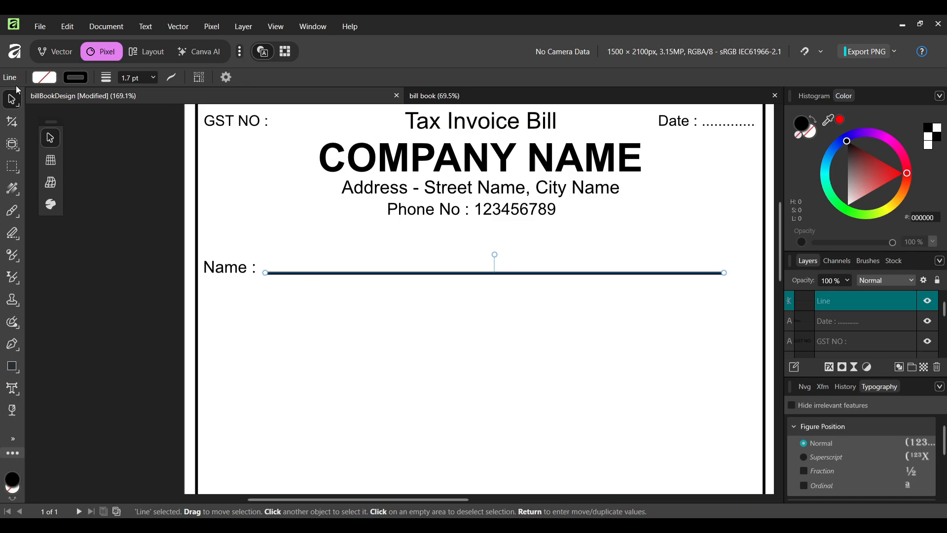
pyautogui.click(173, 76)
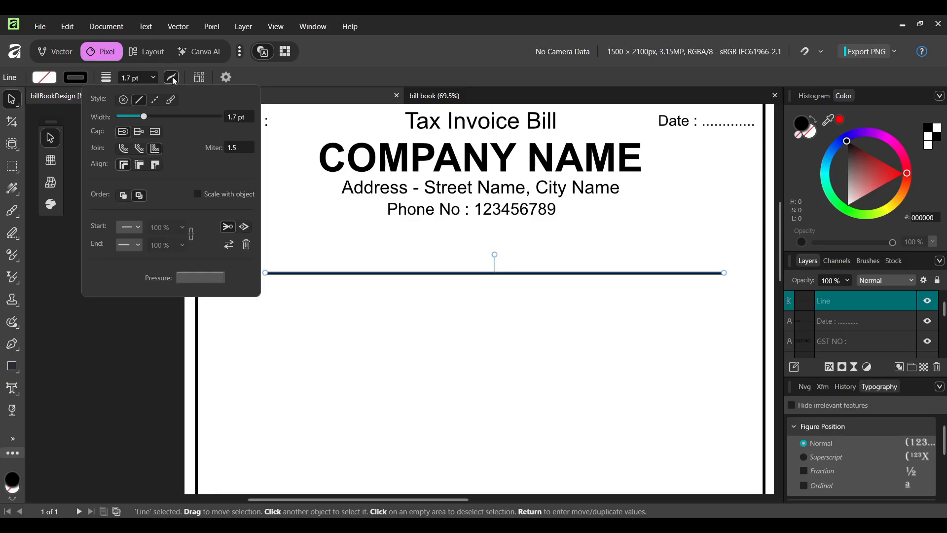
pyautogui.click(156, 100)
pyautogui.scroll(5, 417, 292)
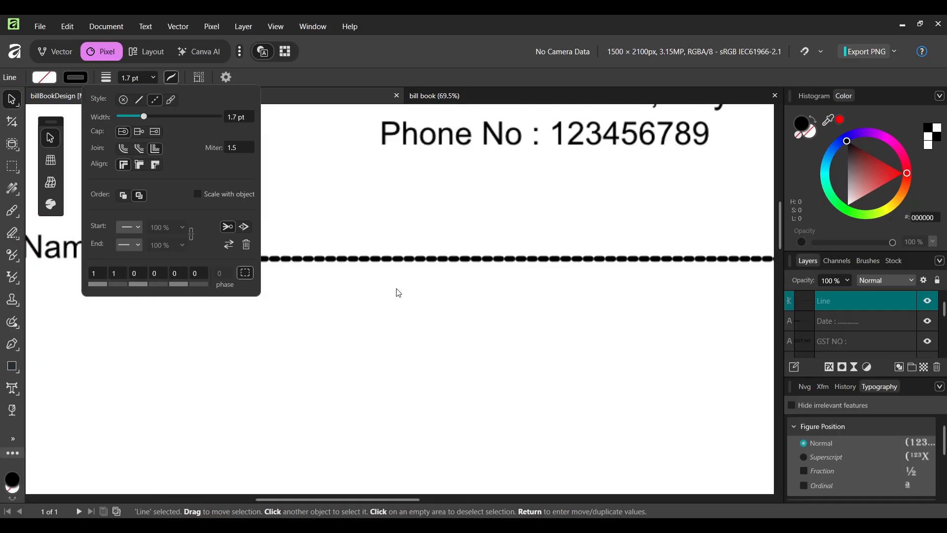
pyautogui.hscroll(-3, 560, 312)
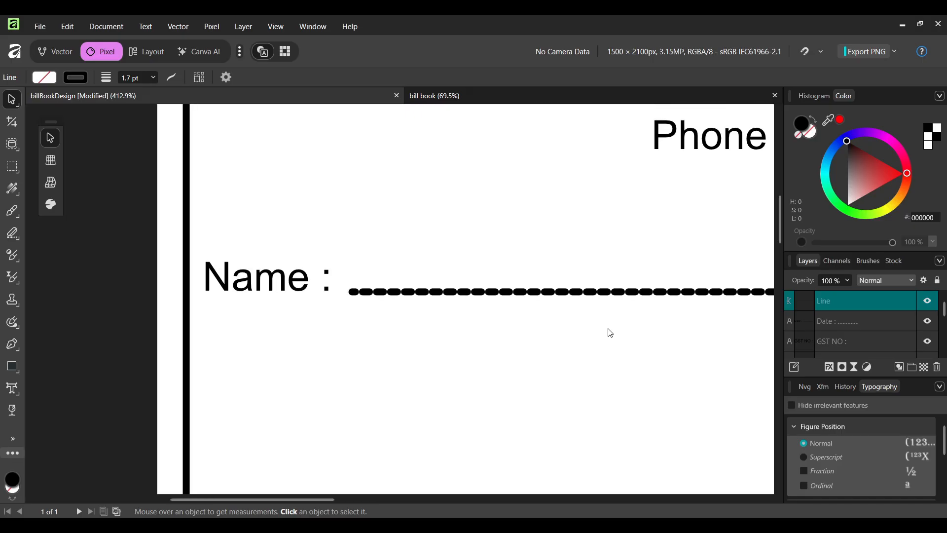
pyautogui.scroll(2, 365, 299)
# Give the dashed line beside Name : a butt cap and reduce its stroke width to 0.6 pt.
pyautogui.click(363, 291)
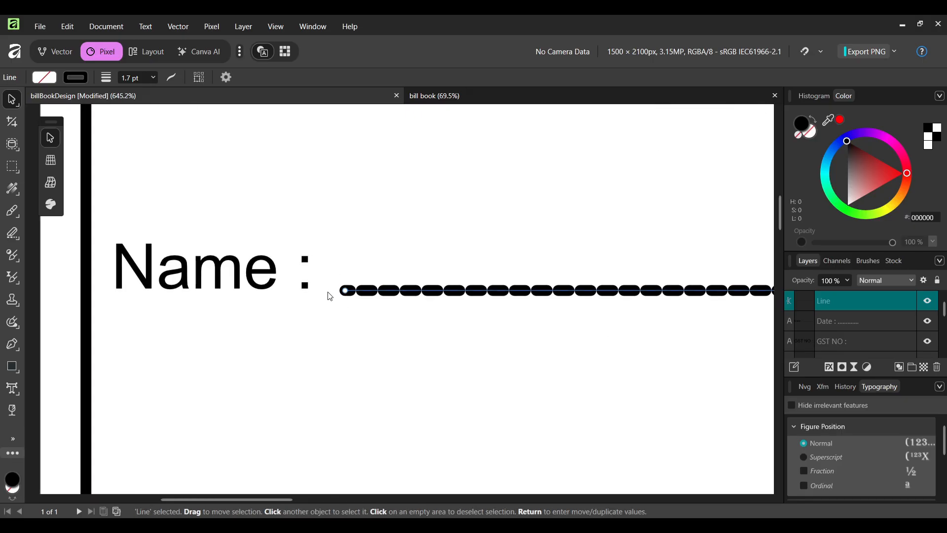
pyautogui.click(171, 78)
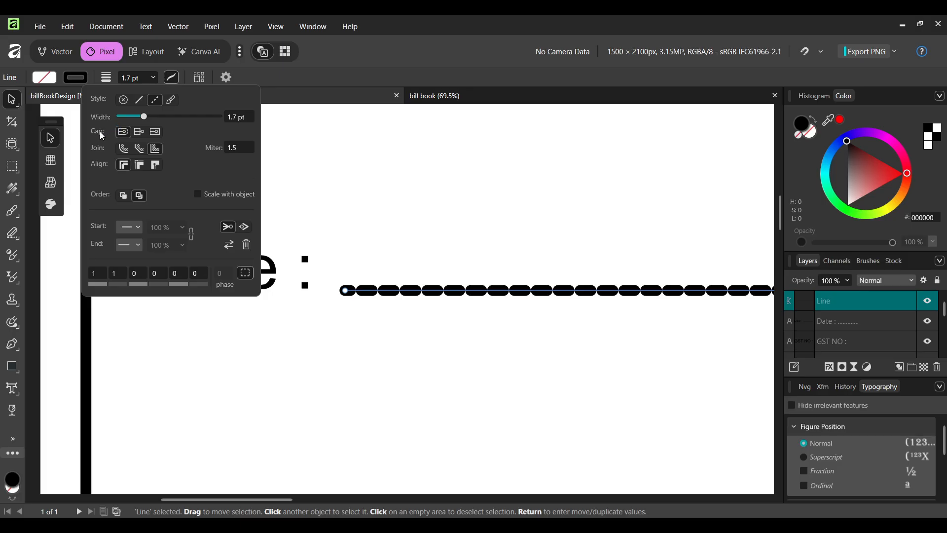
pyautogui.click(135, 132)
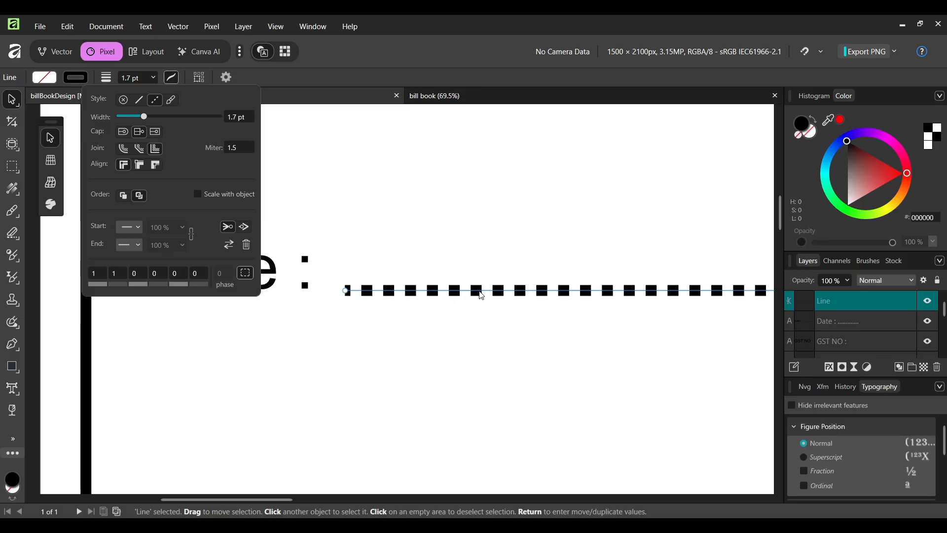
pyautogui.moveTo(146, 117); pyautogui.dragTo(132, 120)
pyautogui.scroll(-2, 495, 215)
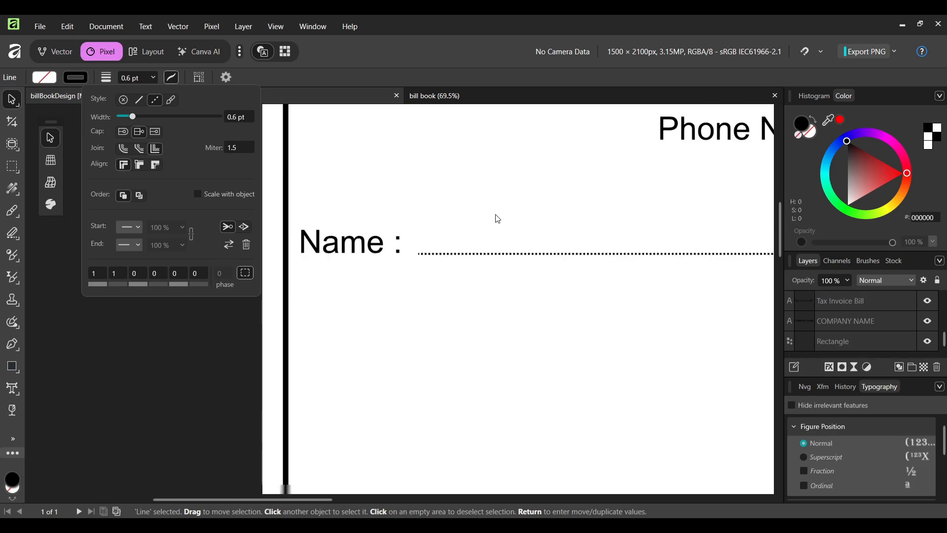
pyautogui.scroll(-2, 480, 217)
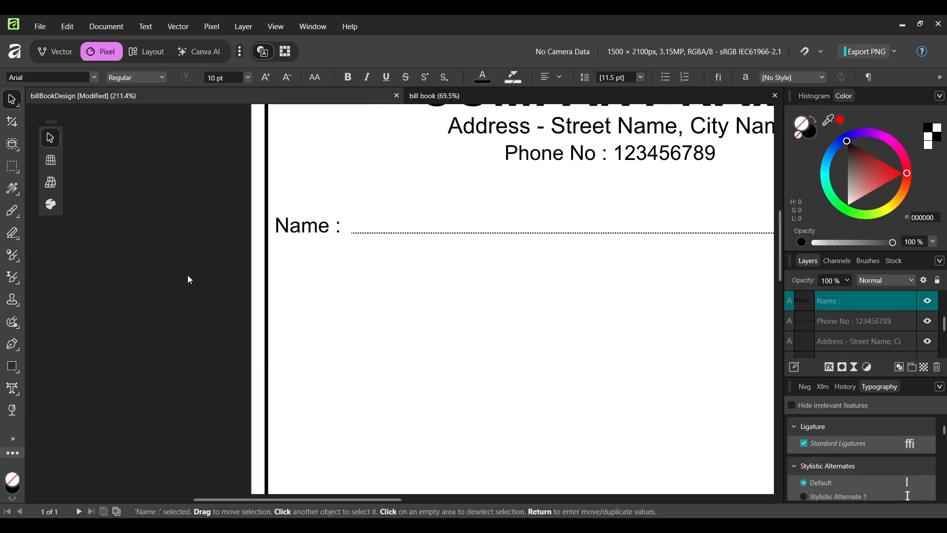
# Duplicate the Name : label just below itself and change the copy's text to "Address :".
pyautogui.click(188, 275)
pyautogui.click(285, 228)
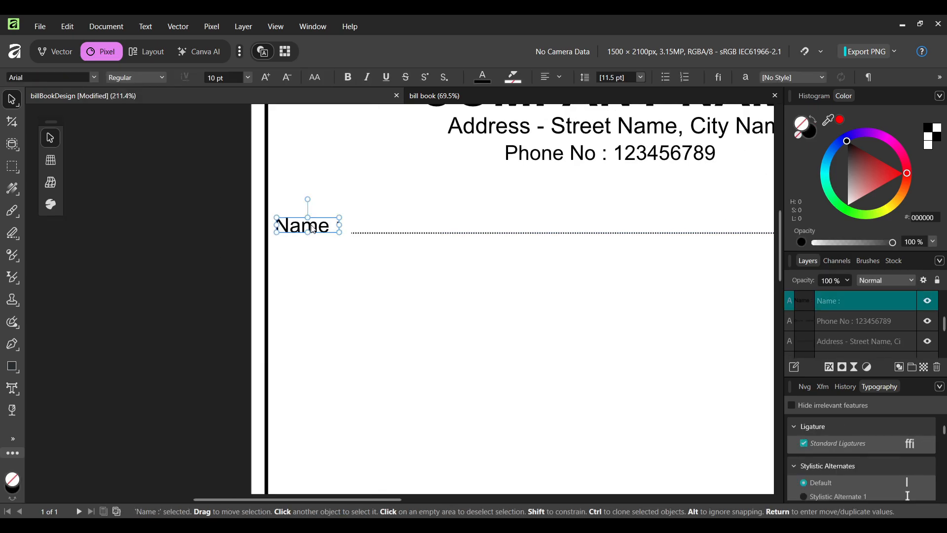
pyautogui.moveTo(312, 228); pyautogui.dragTo(317, 258)
pyautogui.tripleClick(317, 256)
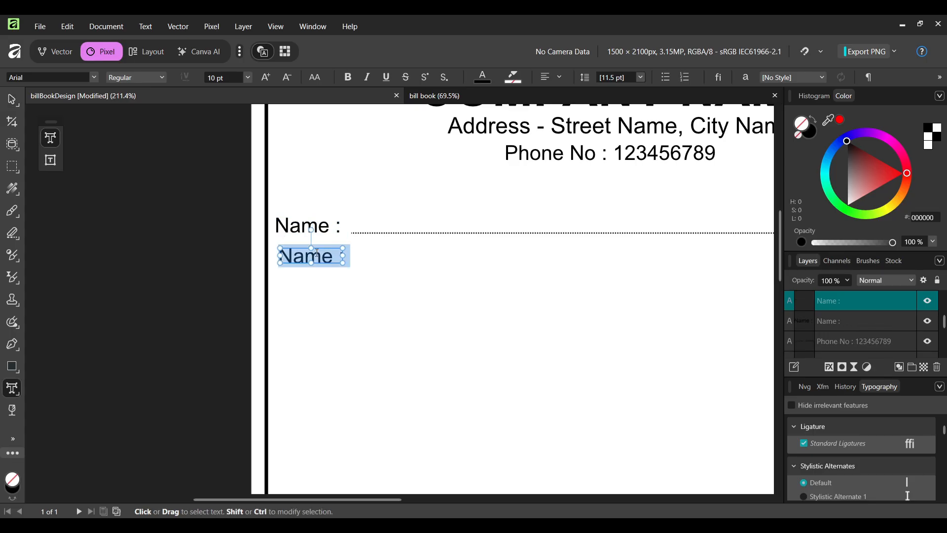
pyautogui.write('Address :')
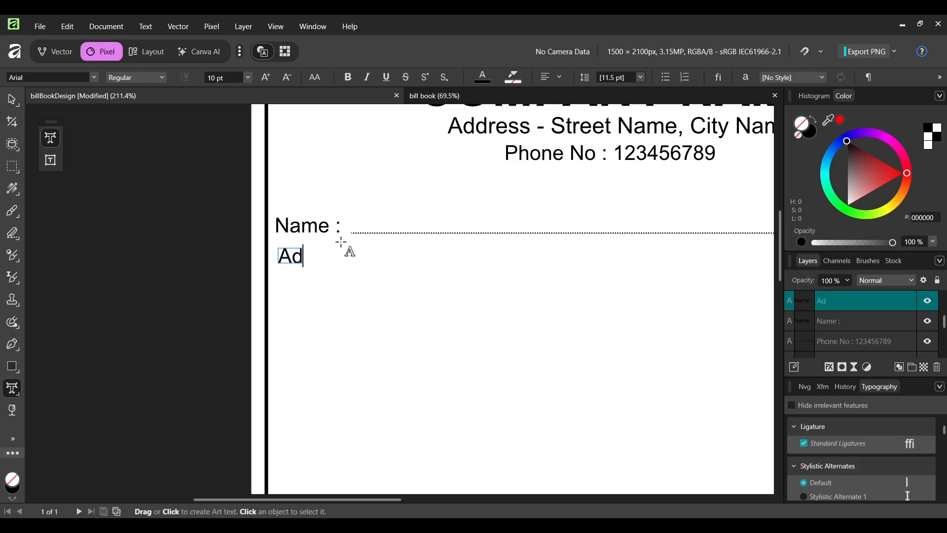
pyautogui.press('Escape')
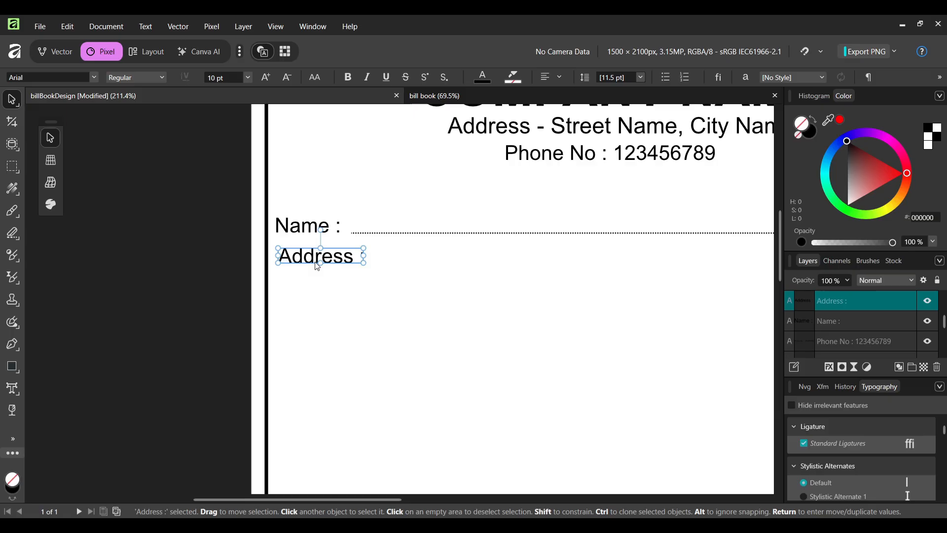
# Left-align the Address : label with the Name : label.
pyautogui.keyDown('shift'); pyautogui.click(313, 228); pyautogui.keyUp('shift')
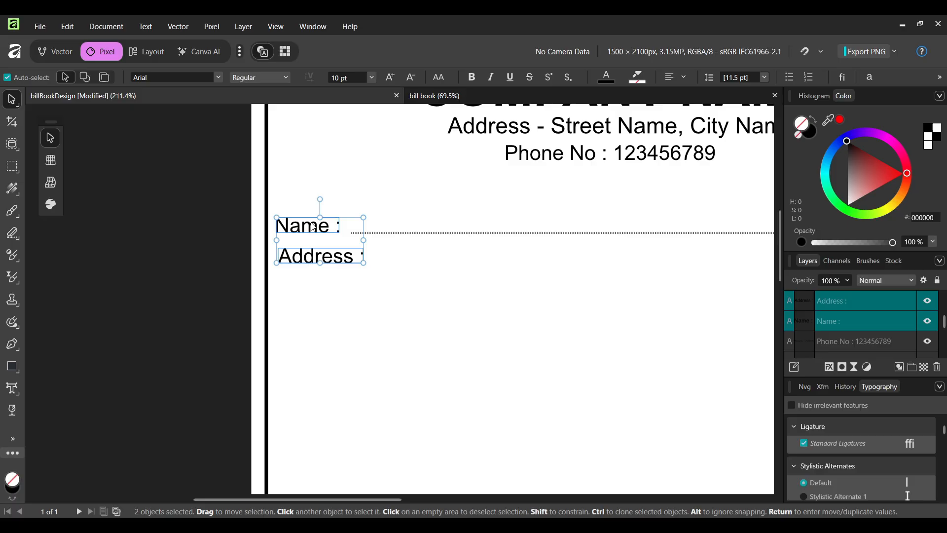
pyautogui.rightClick(353, 242)
pyautogui.moveTo(394, 231)
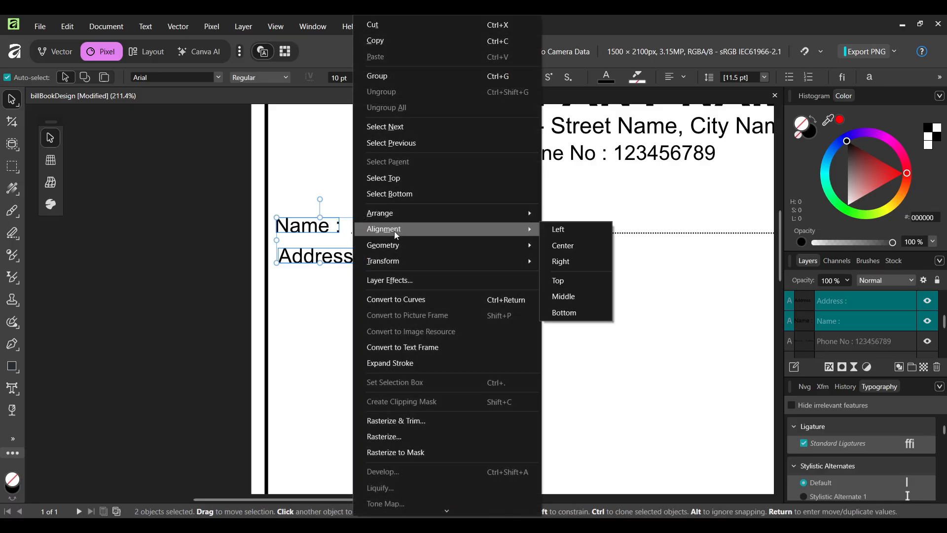
pyautogui.click(558, 230)
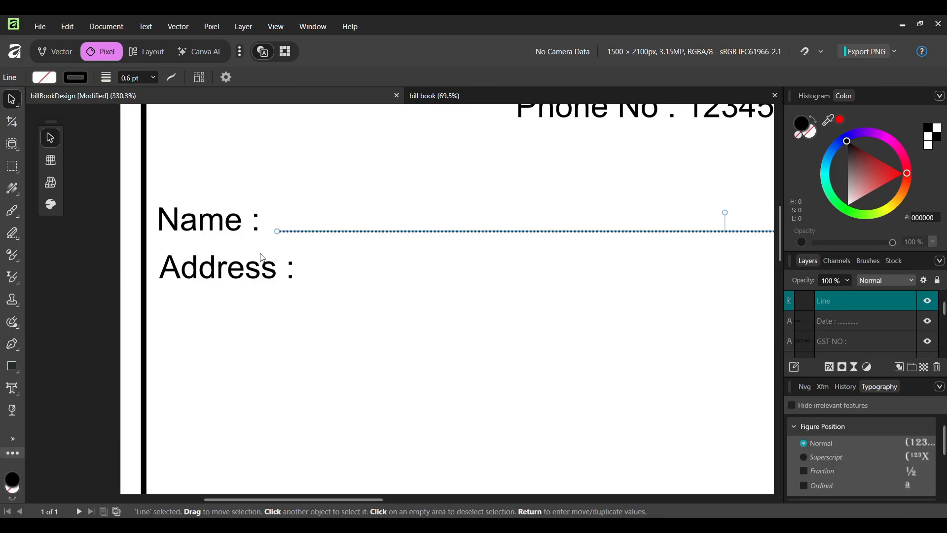
# Shorten the start of the dotted line beside Name : to clear the Address : label, and duplicate the line beside Address :.
pyautogui.moveTo(279, 231); pyautogui.dragTo(310, 232)
pyautogui.scroll(-2, 355, 202)
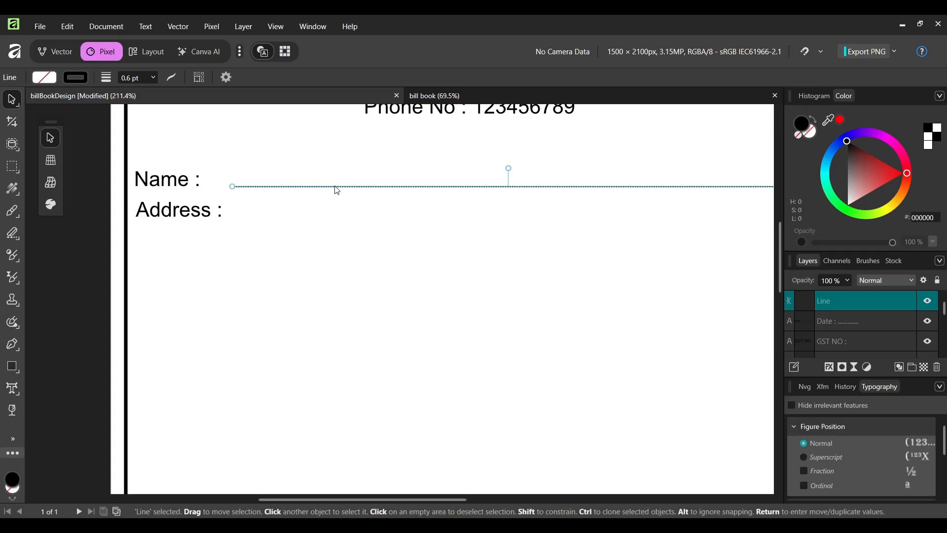
pyautogui.moveTo(337, 190)
pyautogui.mouseDown()
pyautogui.moveTo(335, 224)
pyautogui.moveTo(332, 217)
pyautogui.mouseUp()
pyautogui.scroll(-2, 332, 218)
pyautogui.click(177, 224)
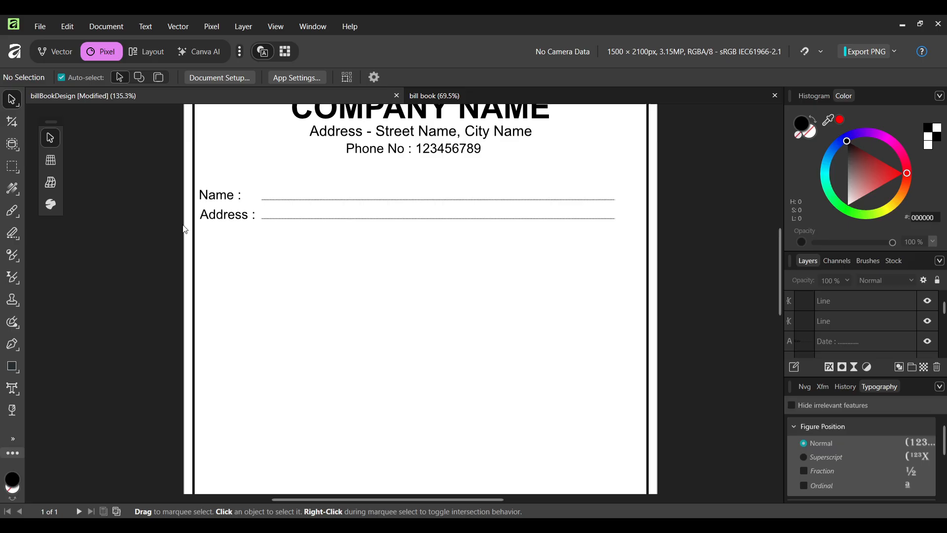
# Duplicate the Address : label just below itself and change the copy's text to "Invoice No :".
pyautogui.scroll(2, 269, 207)
pyautogui.click(207, 228)
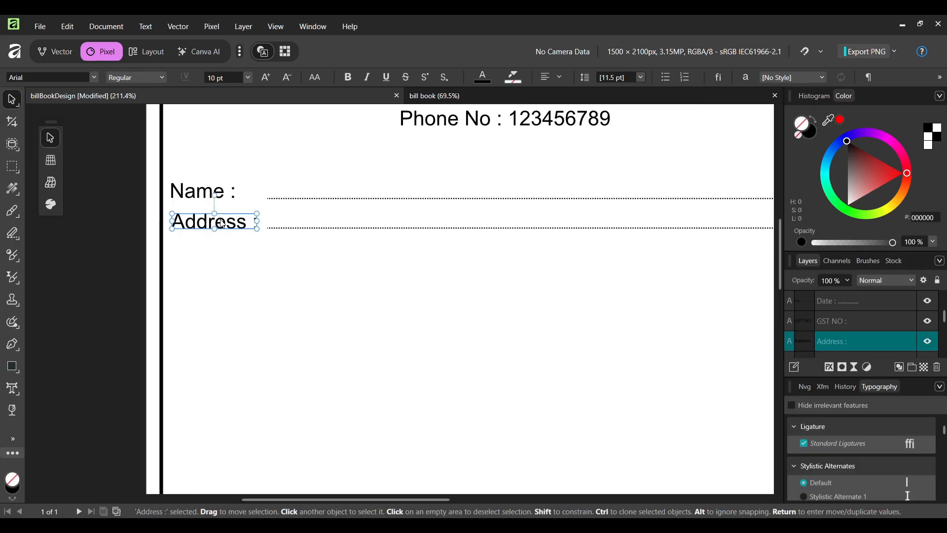
pyautogui.moveTo(221, 227); pyautogui.dragTo(224, 257)
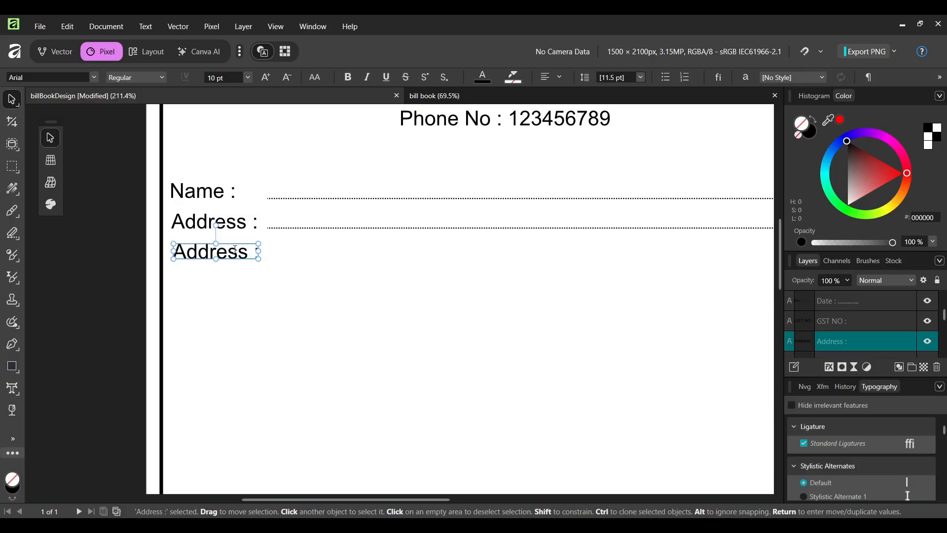
pyautogui.doubleClick(235, 250)
pyautogui.write('Invoice No :')
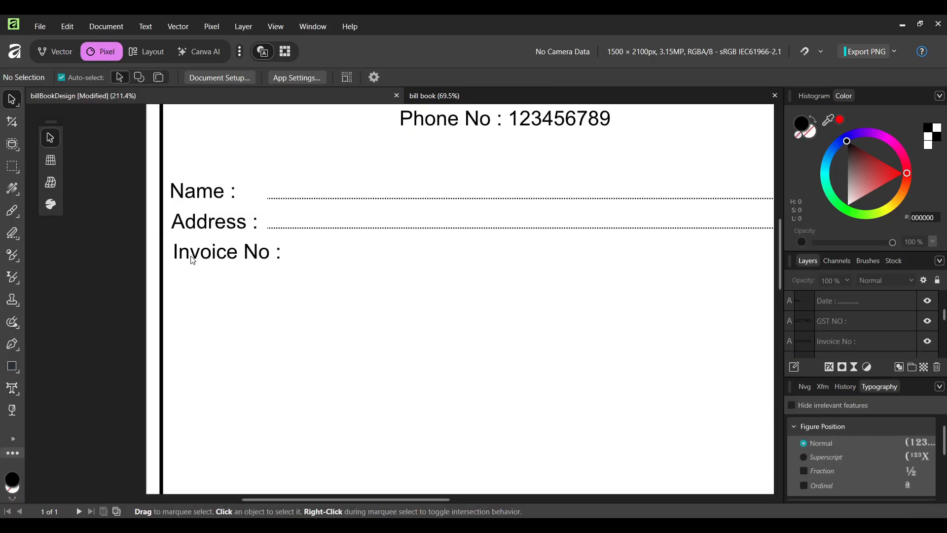
pyautogui.press('Escape')
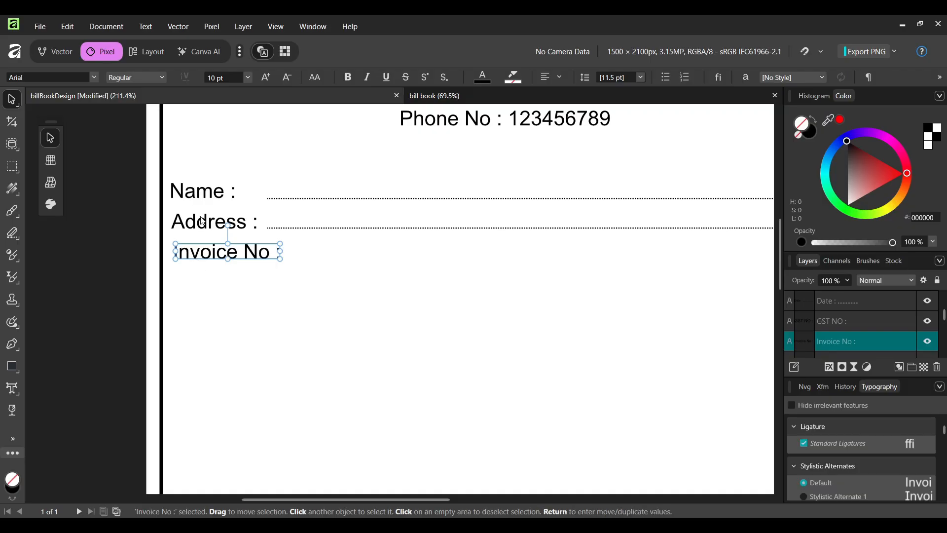
# Left-align the Invoice No : label with the Address : label.
pyautogui.keyDown('shift'); pyautogui.click(201, 220); pyautogui.keyUp('shift')
pyautogui.rightClick(266, 236)
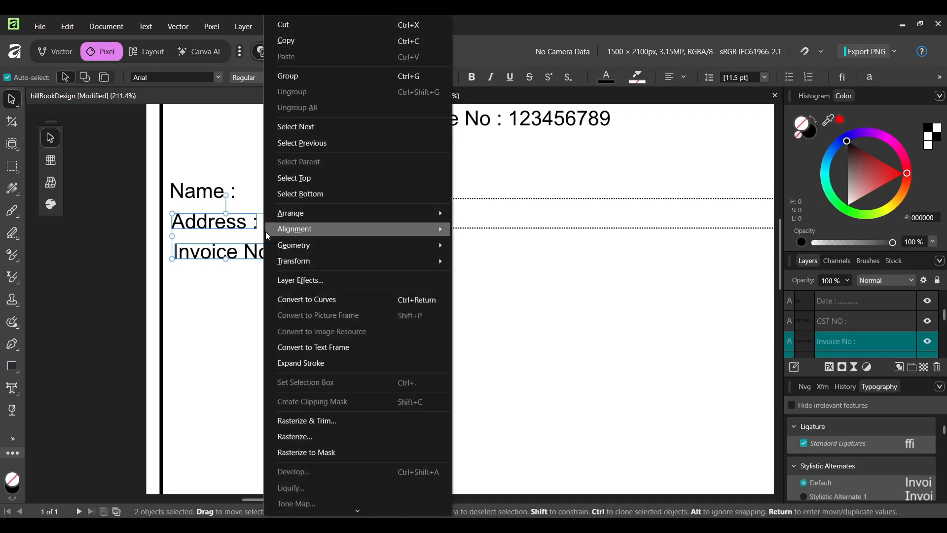
pyautogui.moveTo(356, 232)
pyautogui.click(468, 230)
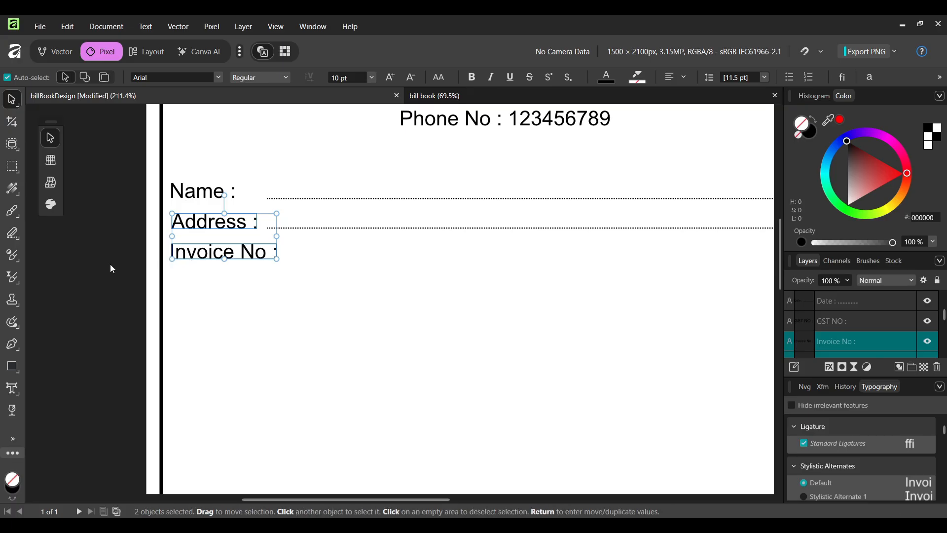
# Shorten the dotted lines beside Address : and Name : so both start just past the end of the Invoice No : label.
pyautogui.click(296, 228)
pyautogui.scroll(4, 260, 218)
pyautogui.moveTo(264, 219); pyautogui.dragTo(455, 248)
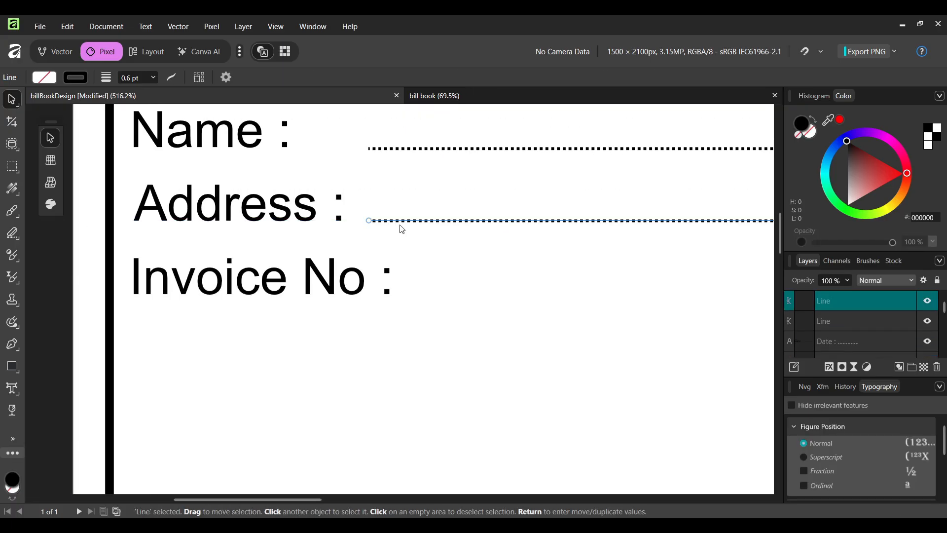
pyautogui.moveTo(393, 221); pyautogui.dragTo(446, 221)
pyautogui.click(389, 154)
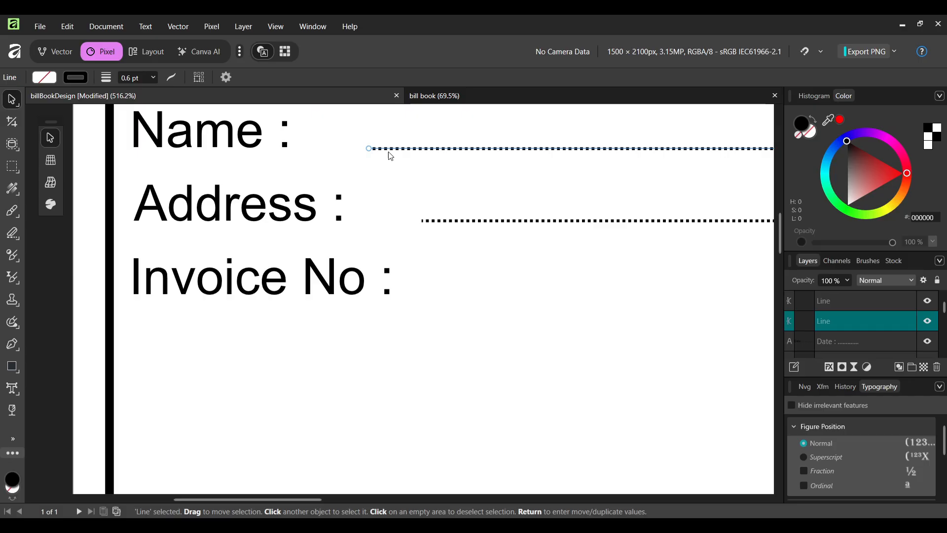
pyautogui.moveTo(374, 153); pyautogui.dragTo(426, 160)
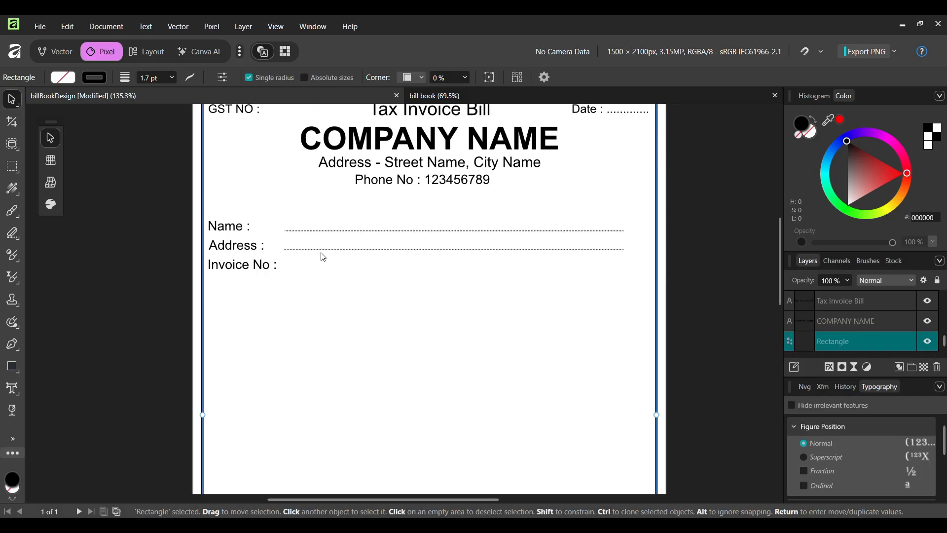
# Duplicate the dotted line beside Address : straight down to the baseline of the Invoice No : label.
pyautogui.click(303, 255)
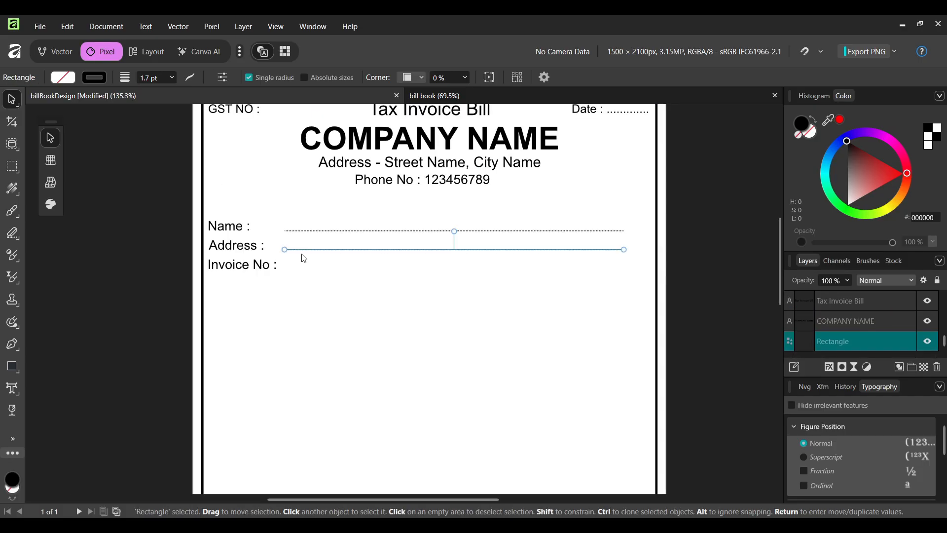
pyautogui.press('alt')
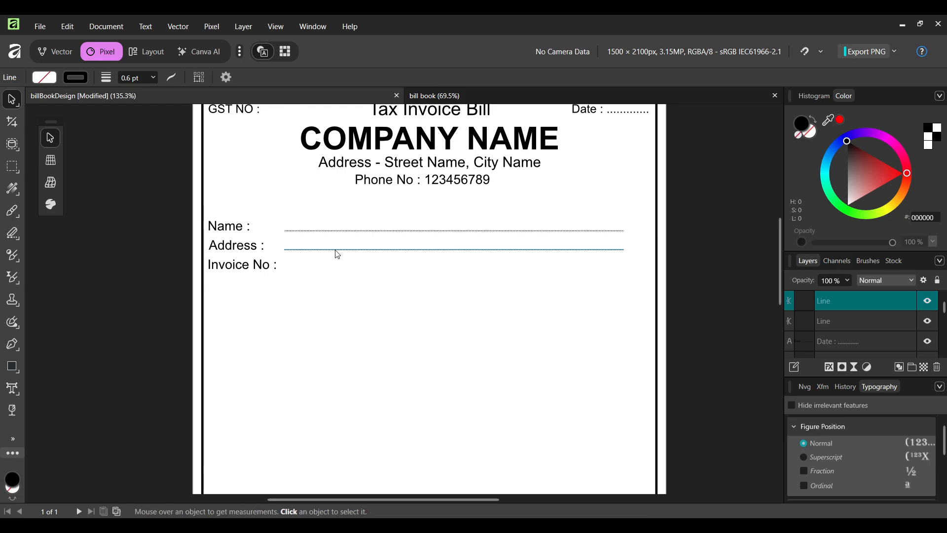
pyautogui.click(334, 258)
pyautogui.moveTo(334, 251); pyautogui.dragTo(335, 265)
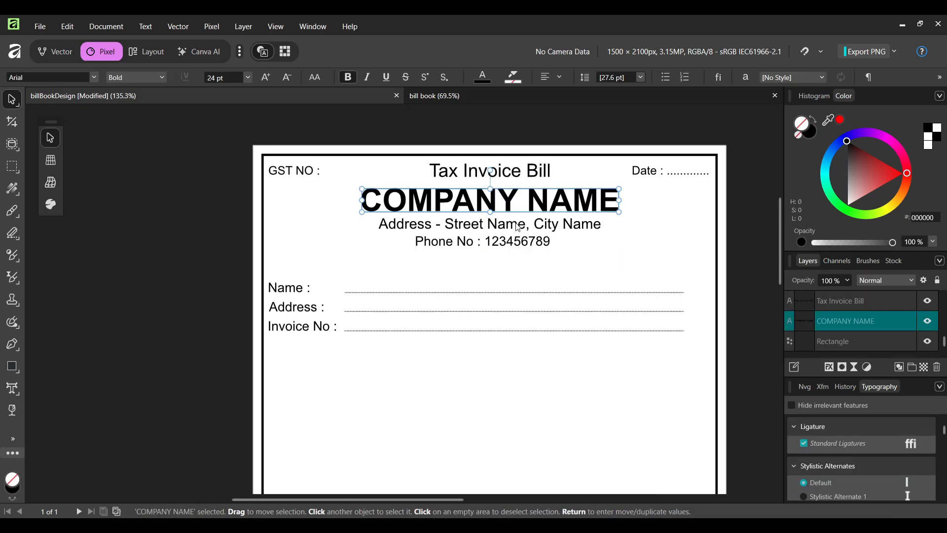
# Move the company name, company address and phone number lines down together slightly, away from the Tax Invoice Bill title.
pyautogui.keyDown('shift'); pyautogui.click(515, 228); pyautogui.keyUp('shift')
pyautogui.keyDown('shift'); pyautogui.click(513, 241); pyautogui.keyUp('shift')
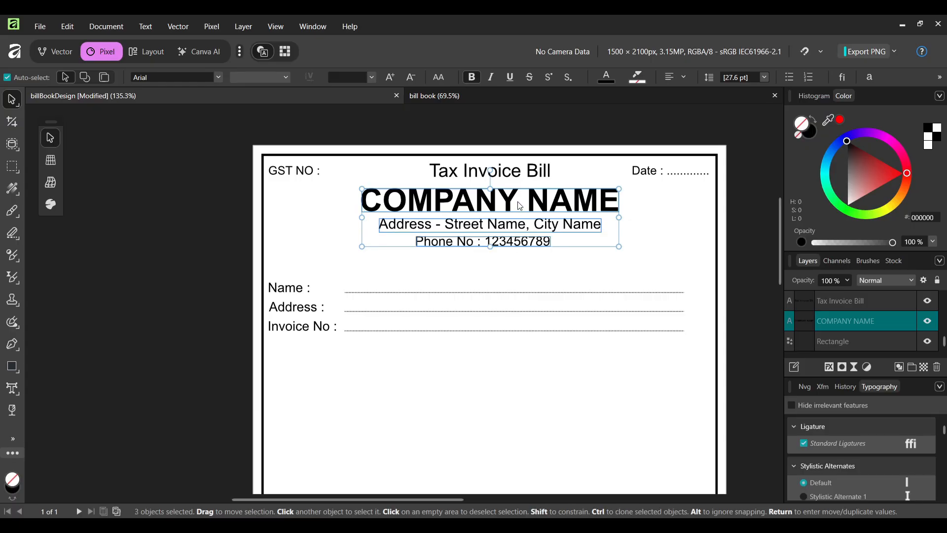
pyautogui.moveTo(518, 205); pyautogui.dragTo(518, 212)
# Nudge the company address and phone number lines down together to widen the gap below COMPANY NAME.
pyautogui.click(513, 231)
pyautogui.keyDown('shift'); pyautogui.click(511, 246); pyautogui.keyUp('shift')
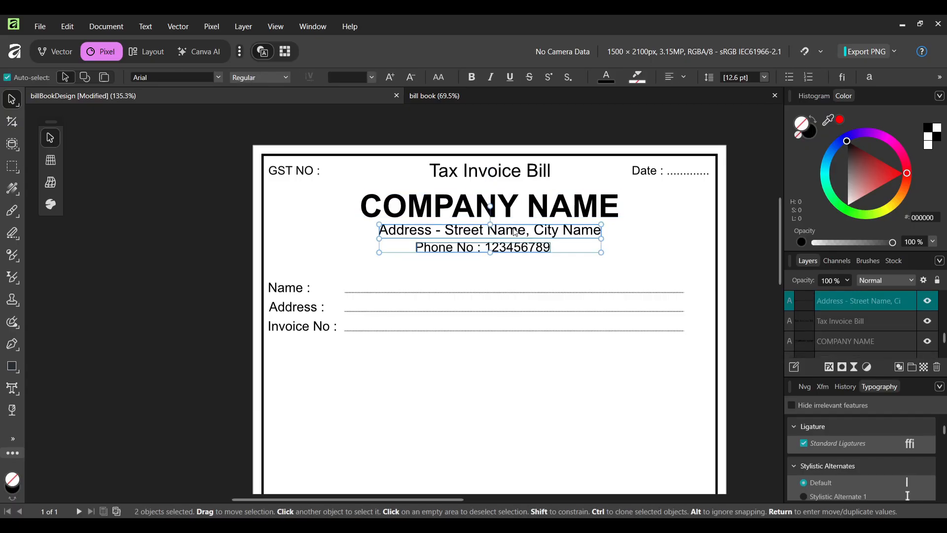
pyautogui.press('Down')
pyautogui.press('Down')
pyautogui.press('Down')
pyautogui.press('Down')
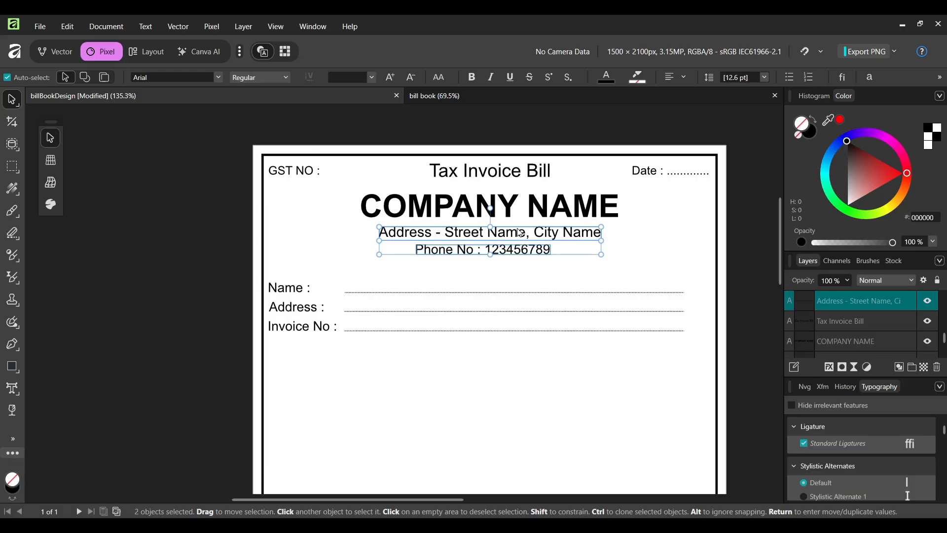
pyautogui.press('Down')
pyautogui.press('Up')
pyautogui.press('Down')
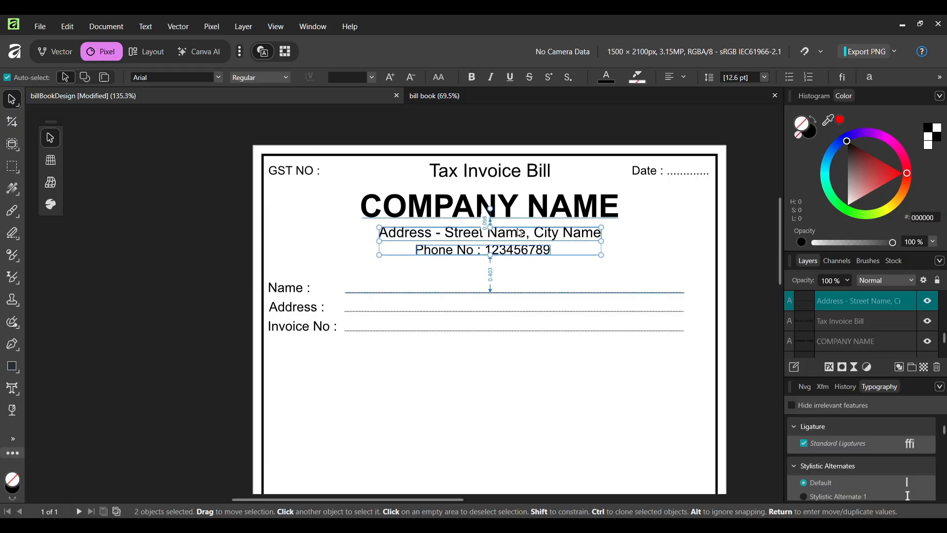
pyautogui.press('Up')
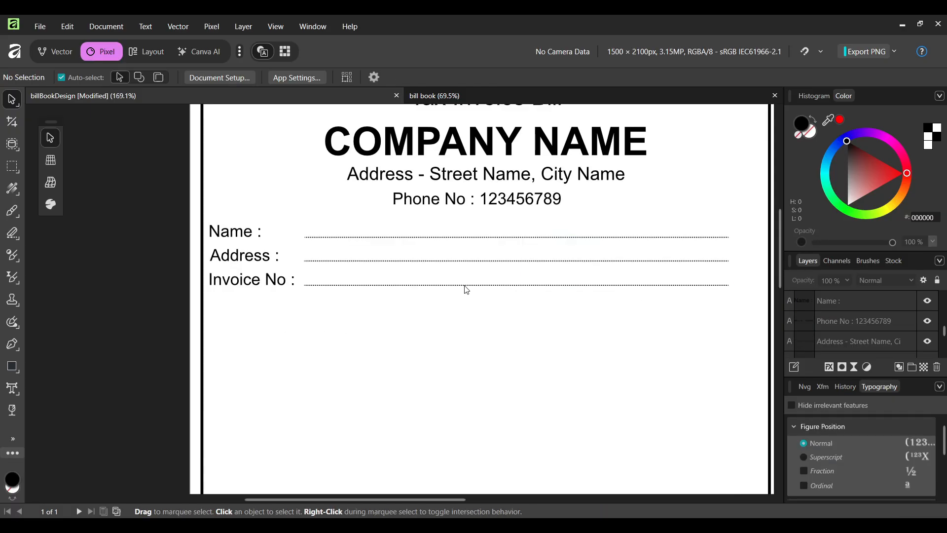
# Shorten the dotted line beside Invoice No : to less than half its length and place a copy of the label after it reading "Date :".
pyautogui.click(467, 289)
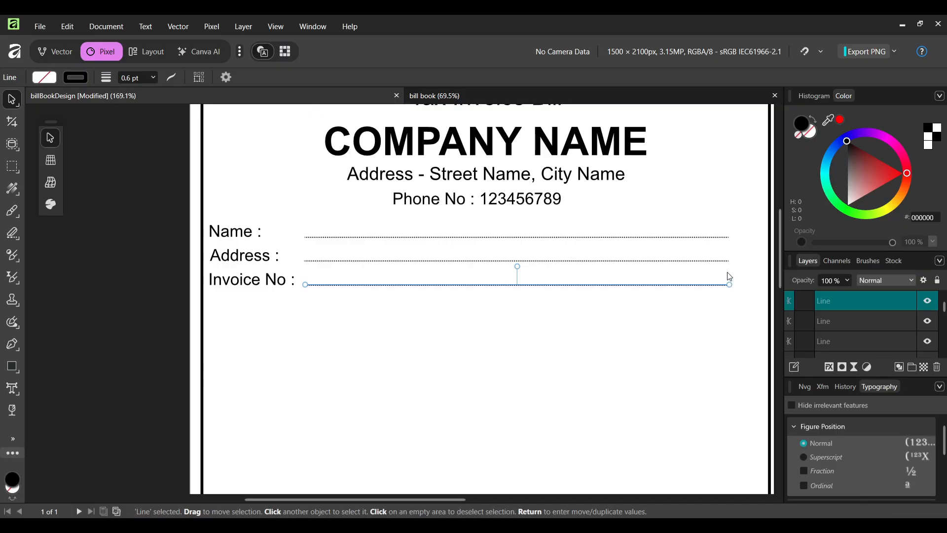
pyautogui.moveTo(731, 285); pyautogui.dragTo(471, 299)
pyautogui.click(261, 280)
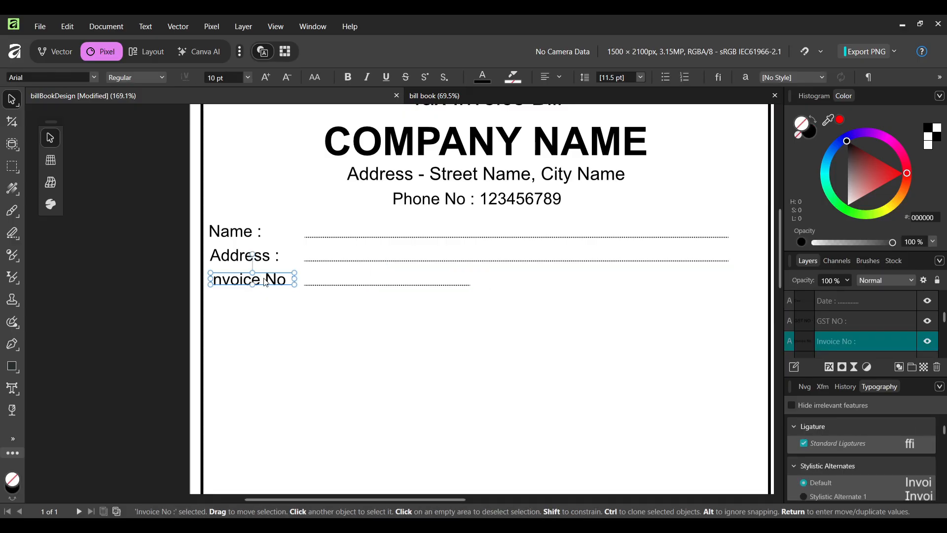
pyautogui.moveTo(257, 282); pyautogui.dragTo(526, 286)
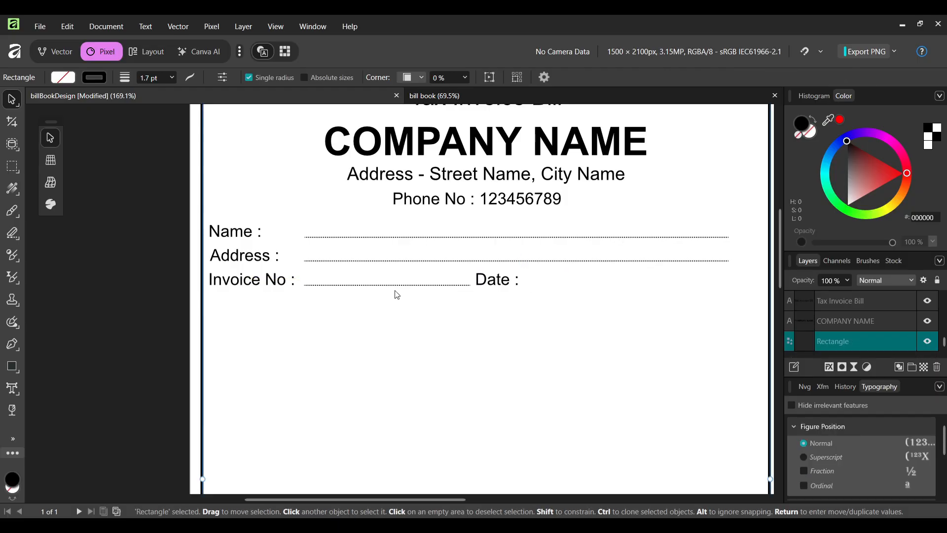
# Copy the Invoice No : dotted line beside the new Date : label and resize it to about 1.41 in, ending level with the lines above.
pyautogui.click(384, 285)
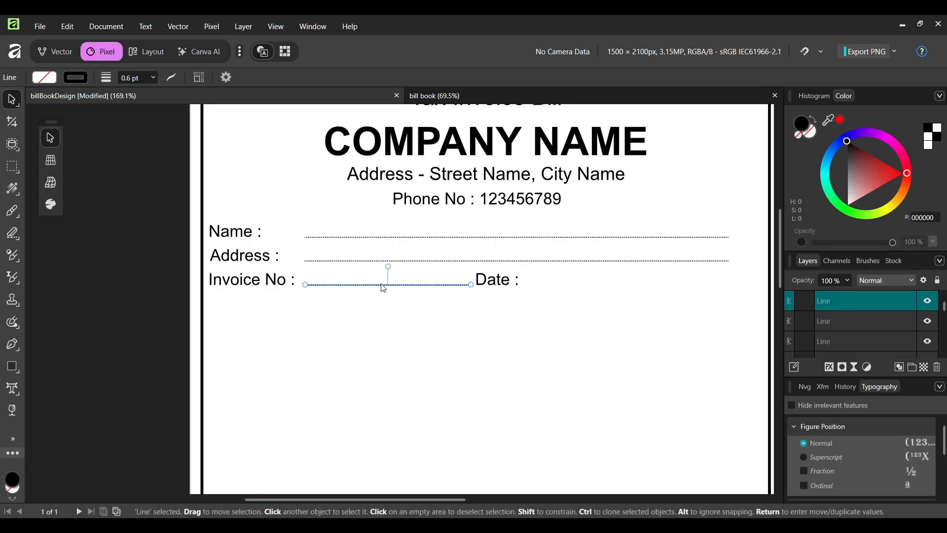
pyautogui.moveTo(383, 287); pyautogui.dragTo(610, 285)
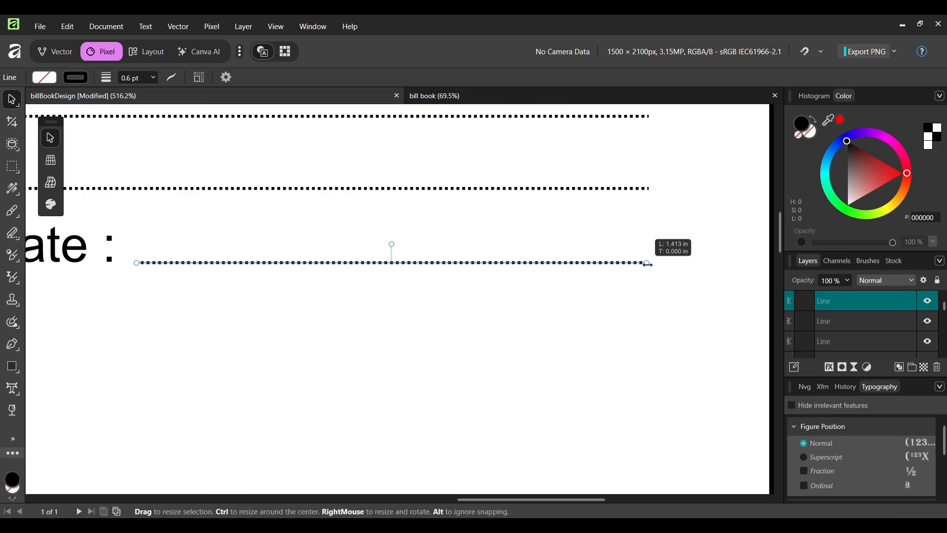
pyautogui.moveTo(643, 263); pyautogui.dragTo(646, 266)
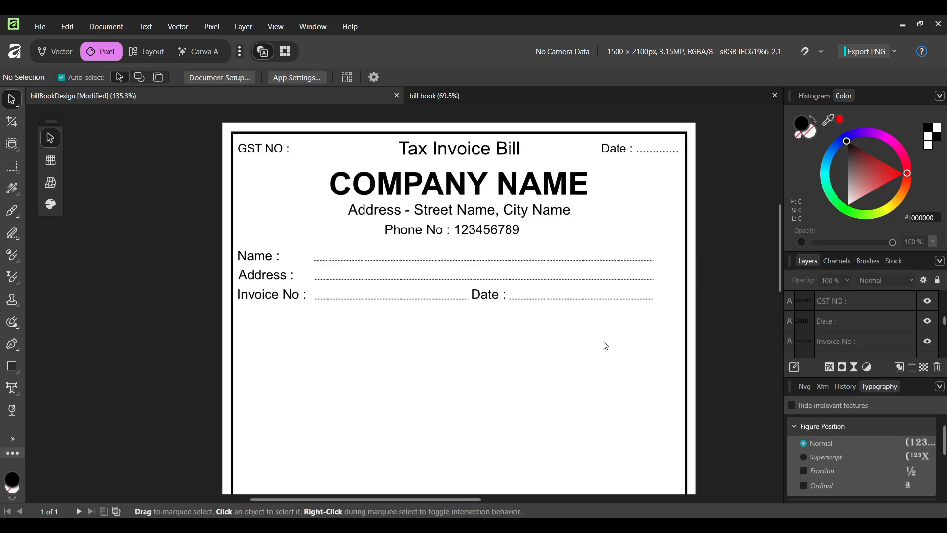
# Duplicate the Invoice No : and Date : labels with their dotted lines as a new row directly below.
pyautogui.click(274, 298)
pyautogui.keyDown('shift'); pyautogui.click(374, 299); pyautogui.keyUp('shift')
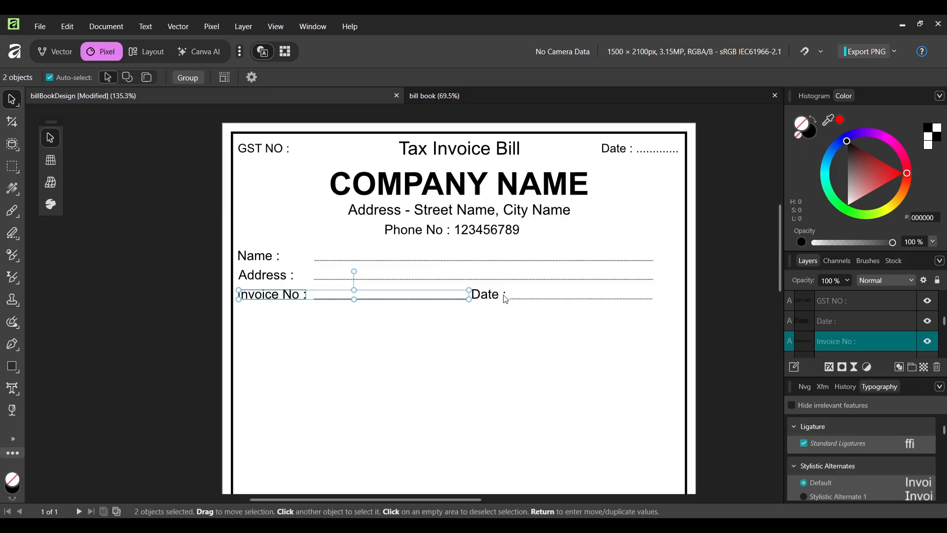
pyautogui.keyDown('shift'); pyautogui.click(499, 295); pyautogui.keyUp('shift')
pyautogui.keyDown('shift'); pyautogui.click(545, 300); pyautogui.keyUp('shift')
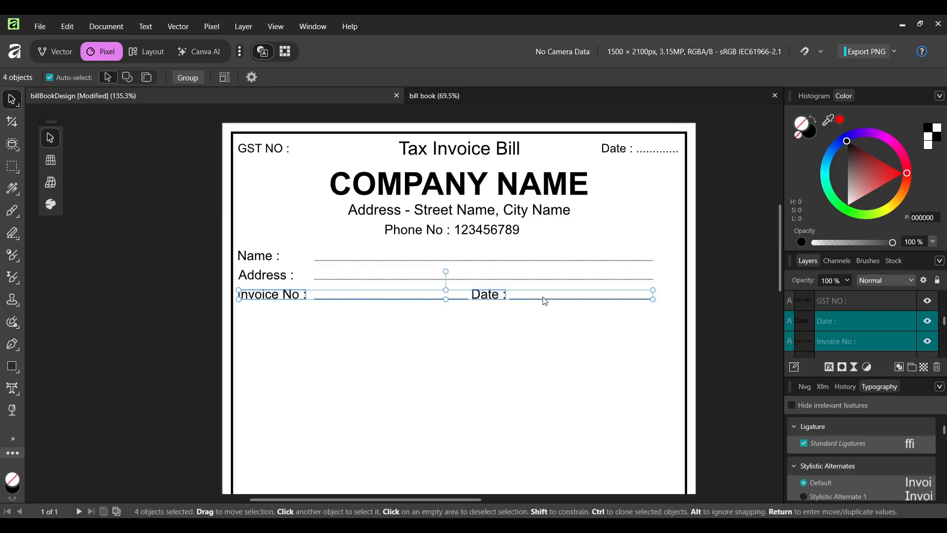
pyautogui.moveTo(494, 299); pyautogui.dragTo(494, 318)
pyautogui.hotkey('ctrl', 'd')
# Change the copied row's labels to "Mobile :" and "Email :", with the dotted line beside Email : shortened to clear its label.
pyautogui.doubleClick(263, 314)
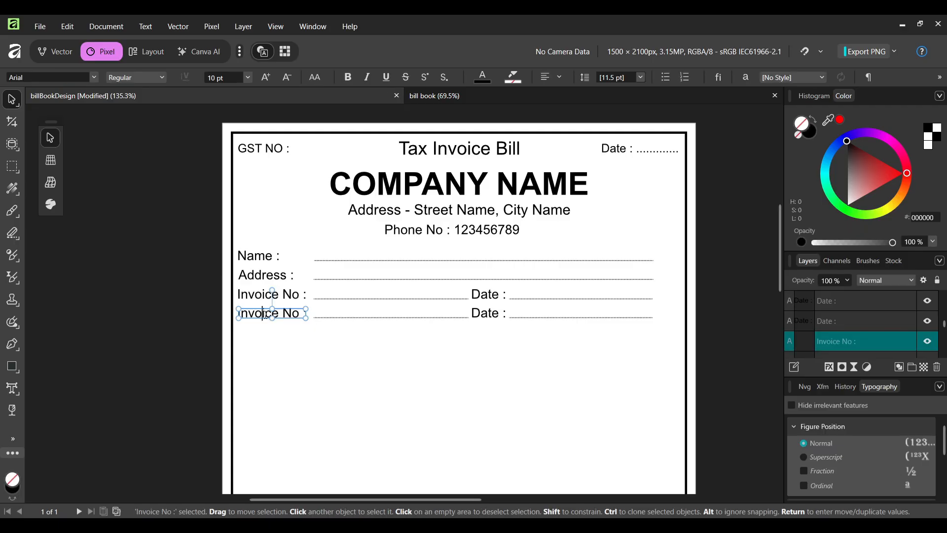
pyautogui.doubleClick(263, 313)
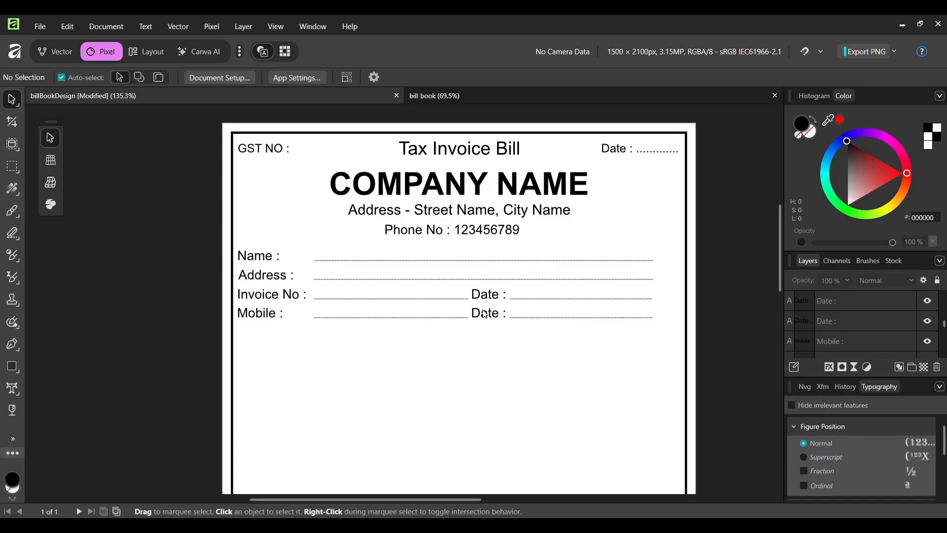
pyautogui.doubleClick(485, 315)
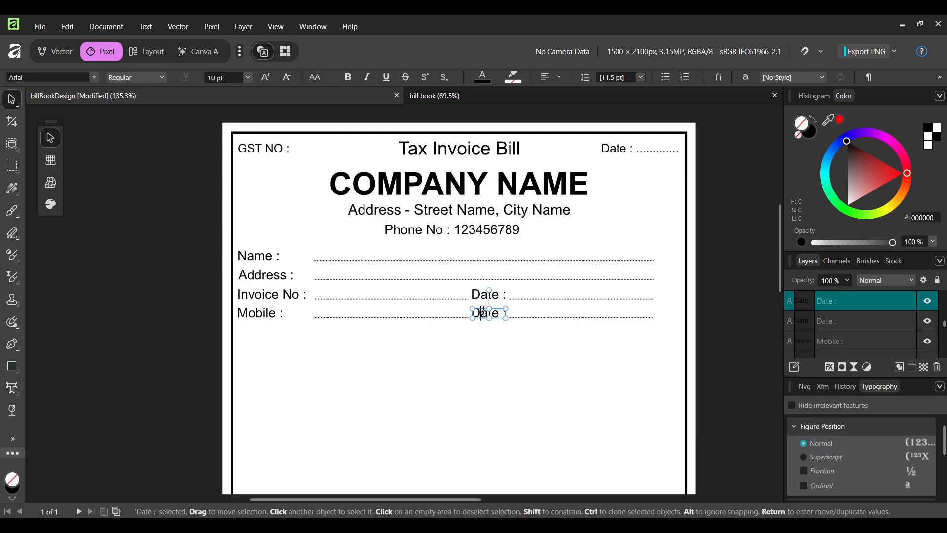
pyautogui.doubleClick(485, 315)
pyautogui.write('Email')
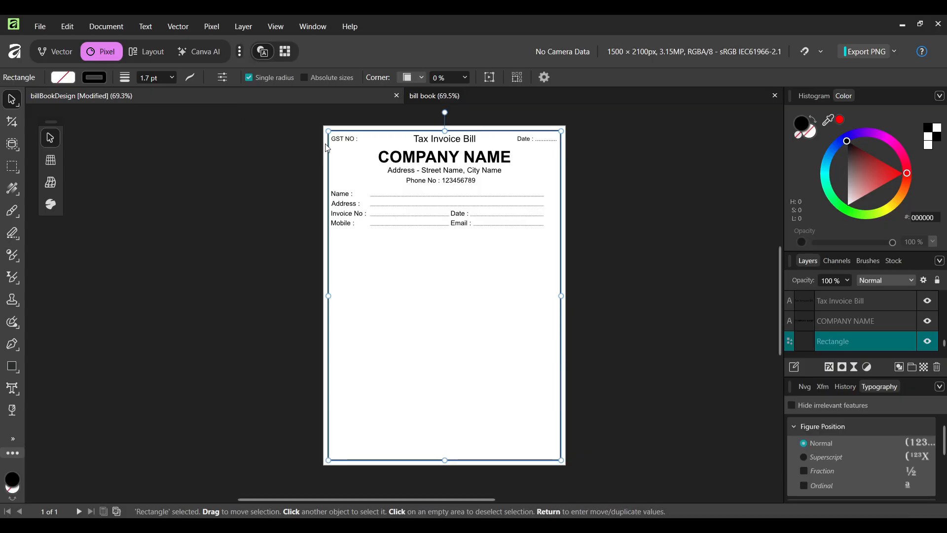
pyautogui.scroll(3, 326, 148)
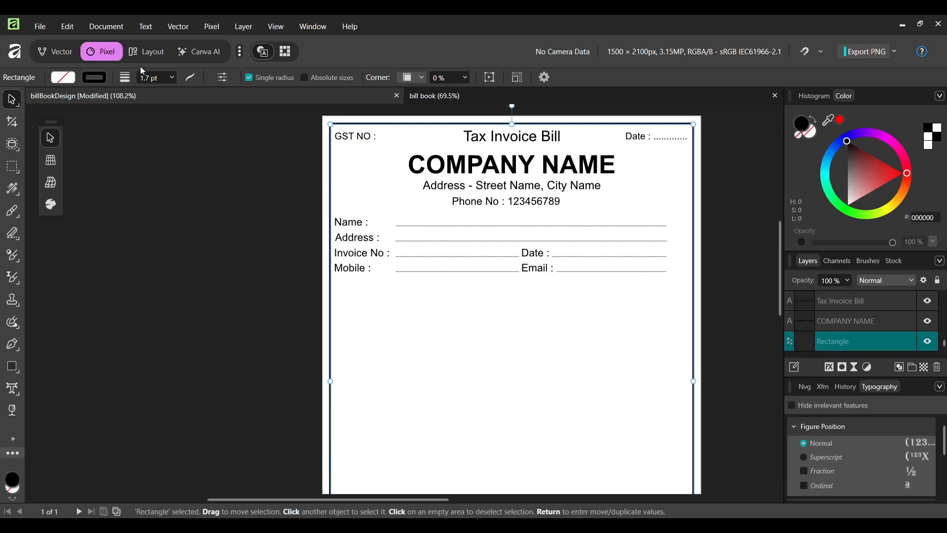
# Draw a straight horizontal line with the Pen tool below the Mobile and Email row, spanning from the left border to the right border.
pyautogui.click(298, 166)
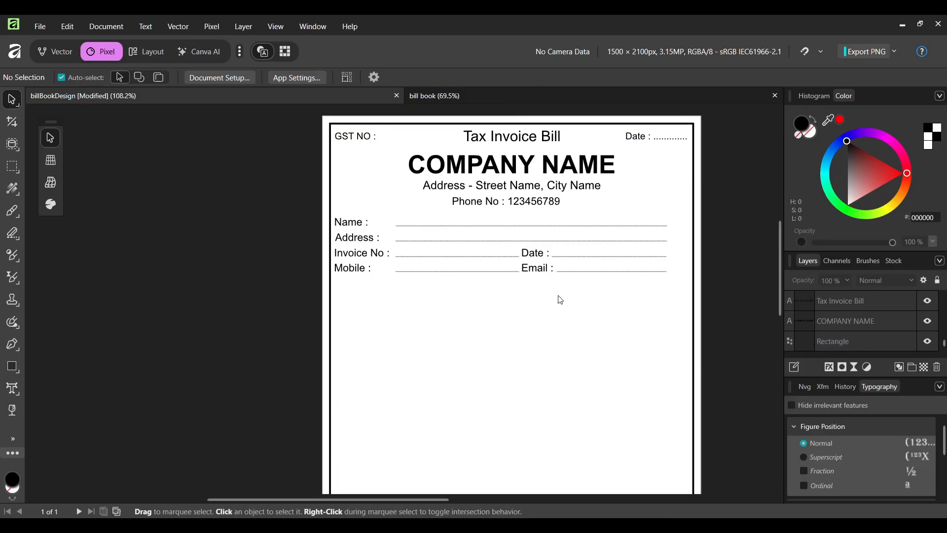
pyautogui.scroll(-3, 428, 216)
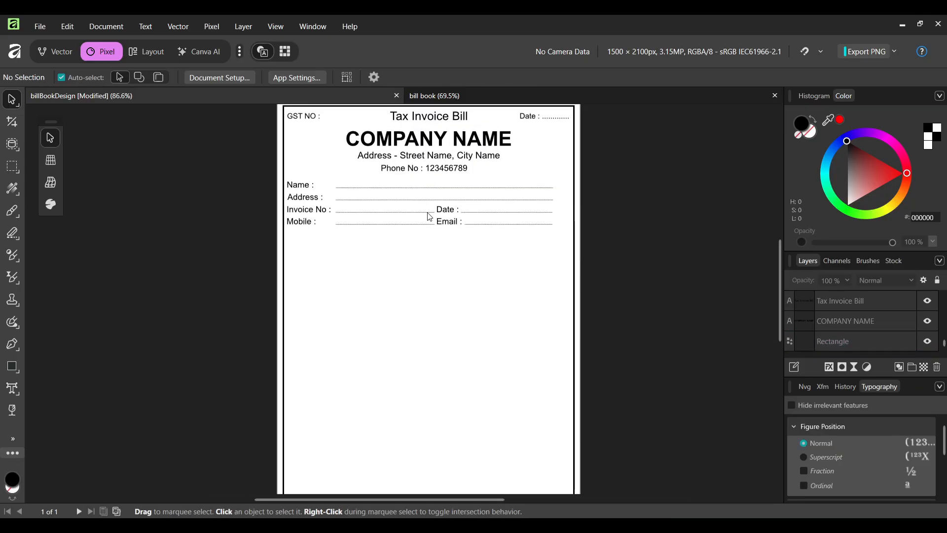
pyautogui.click(361, 213)
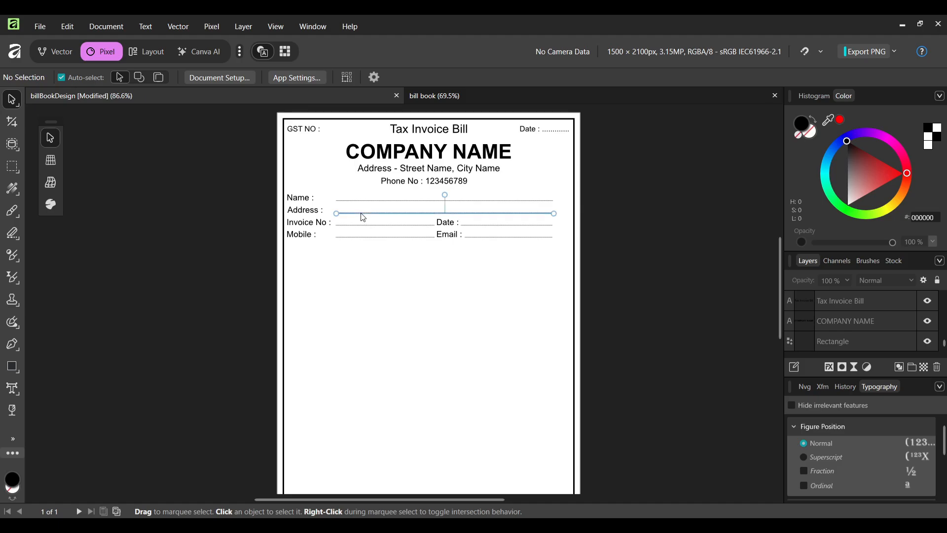
pyautogui.click(226, 237)
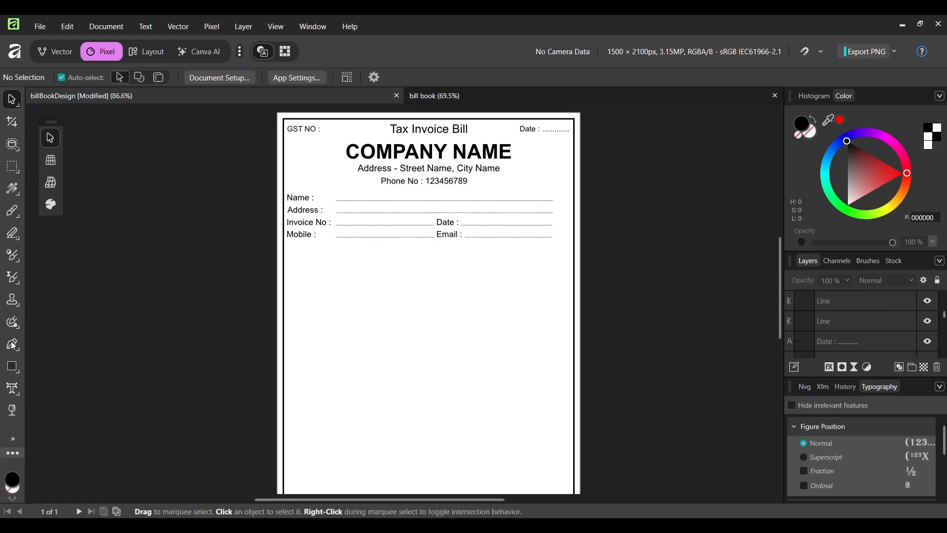
pyautogui.click(12, 344)
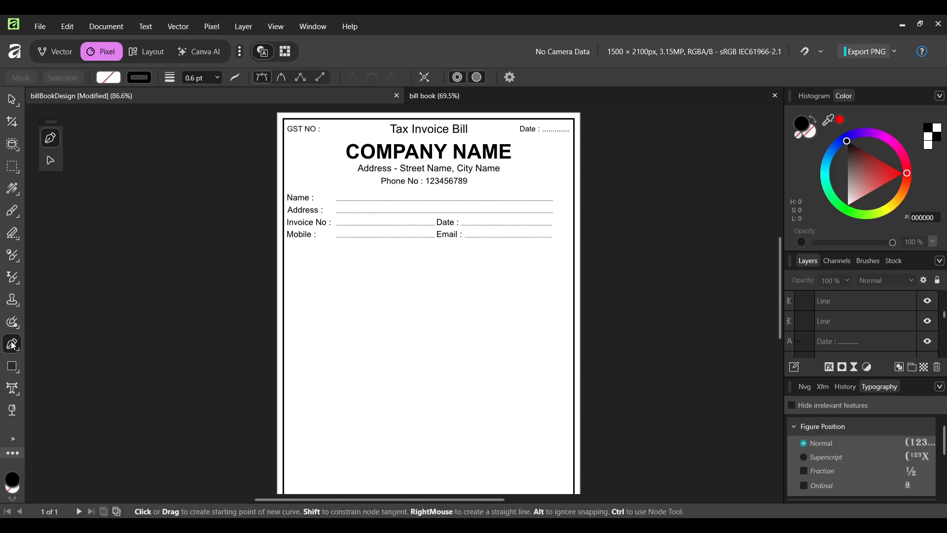
pyautogui.scroll(2, 387, 169)
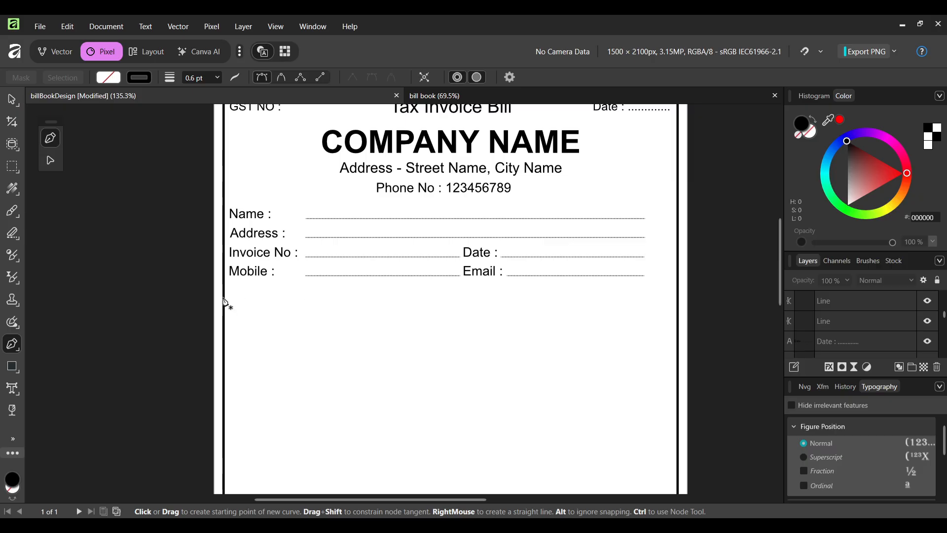
pyautogui.click(224, 297)
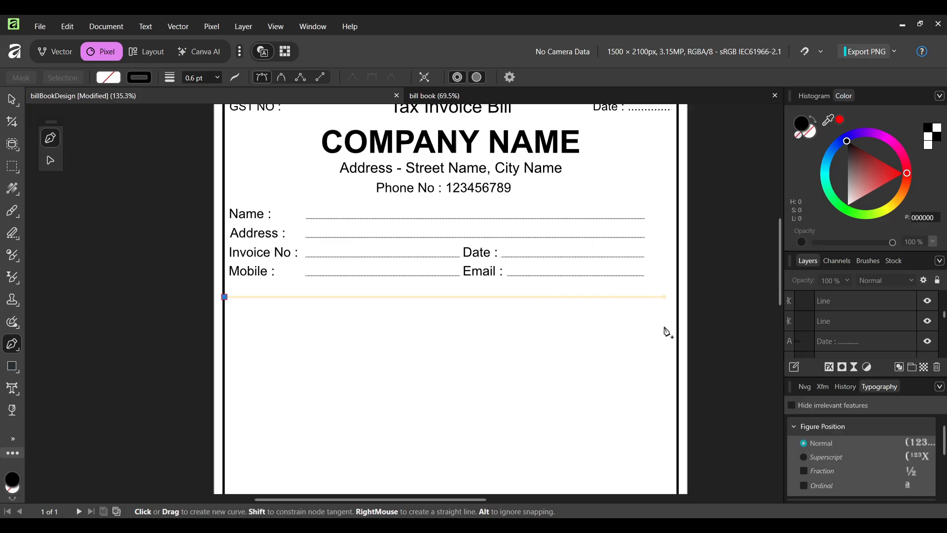
pyautogui.click(679, 298)
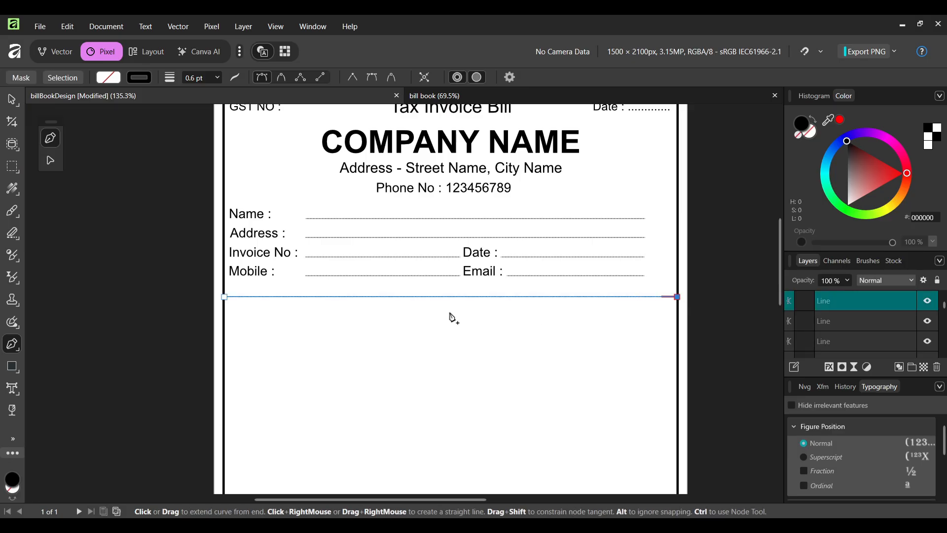
pyautogui.scroll(3, 429, 311)
pyautogui.scroll(-3, 162, 260)
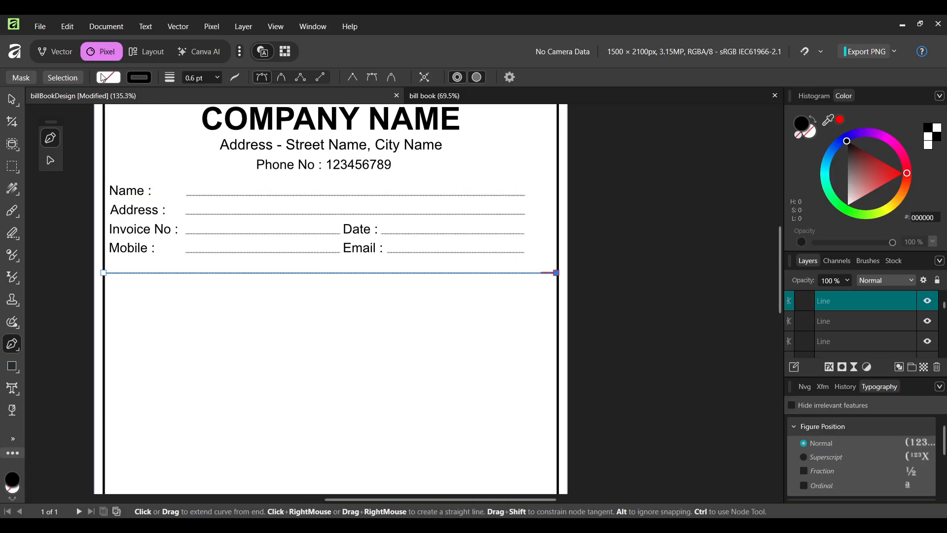
# Change the new divider line's stroke to a solid style with a width of 1.6 pt.
pyautogui.click(233, 78)
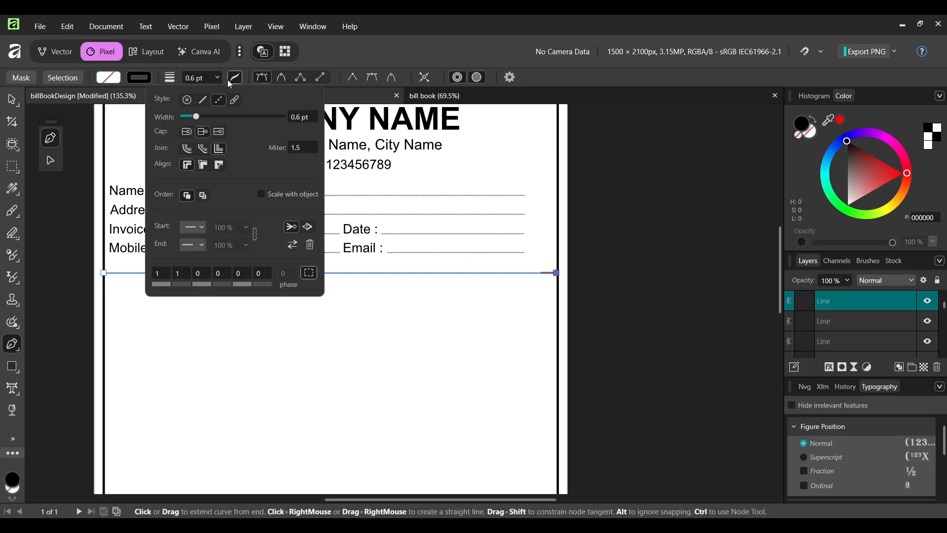
pyautogui.click(203, 100)
pyautogui.scroll(4, 214, 133)
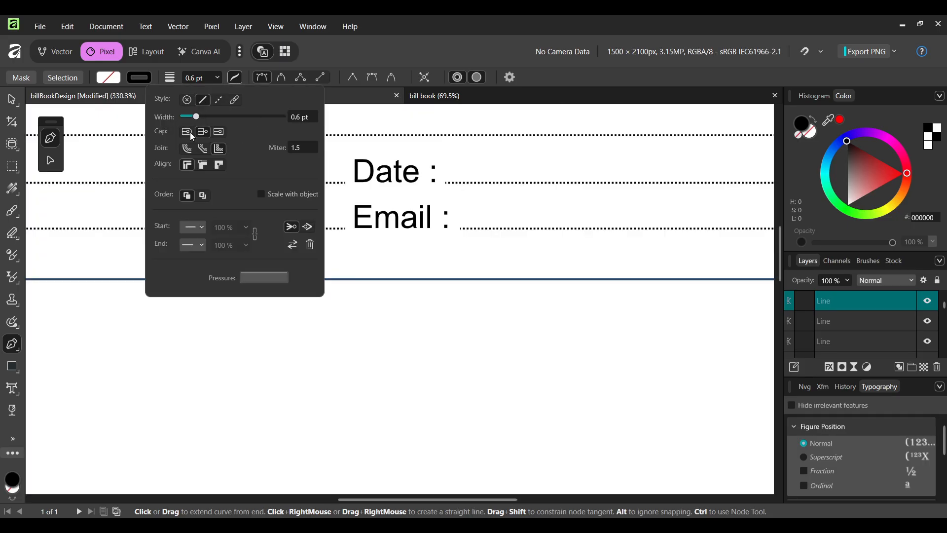
pyautogui.click(217, 77)
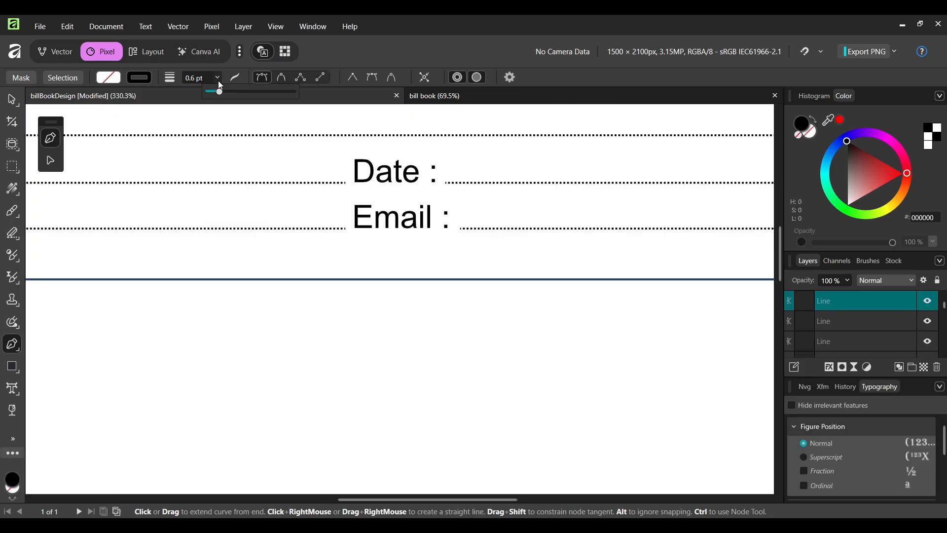
pyautogui.moveTo(221, 94); pyautogui.dragTo(229, 94)
pyautogui.scroll(-4, 196, 235)
pyautogui.moveTo(223, 244); pyautogui.dragTo(394, 258)
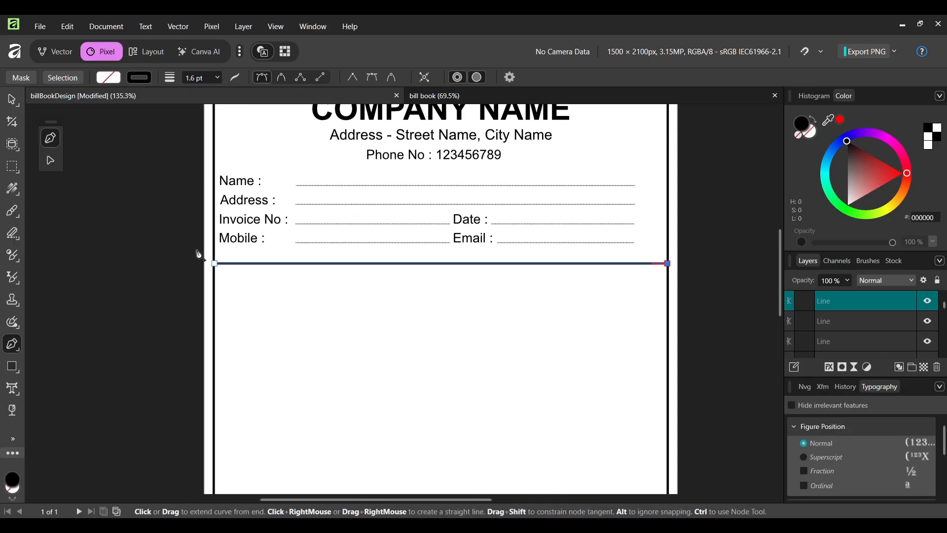
# Shorten the divider line's left end so it stops within the border's thickness instead of sticking out.
pyautogui.click(12, 102)
pyautogui.click(134, 215)
pyautogui.scroll(4, 181, 320)
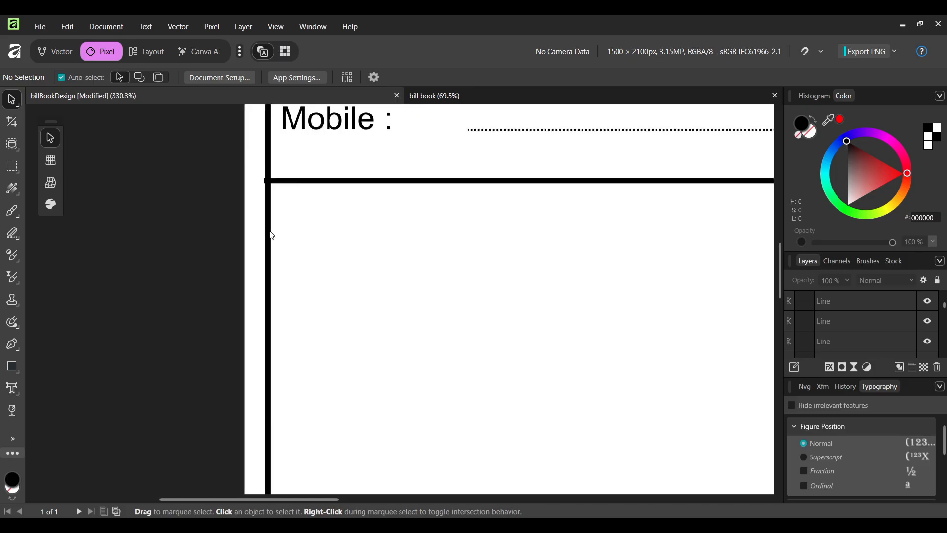
pyautogui.scroll(5, 288, 365)
pyautogui.scroll(2, 282, 333)
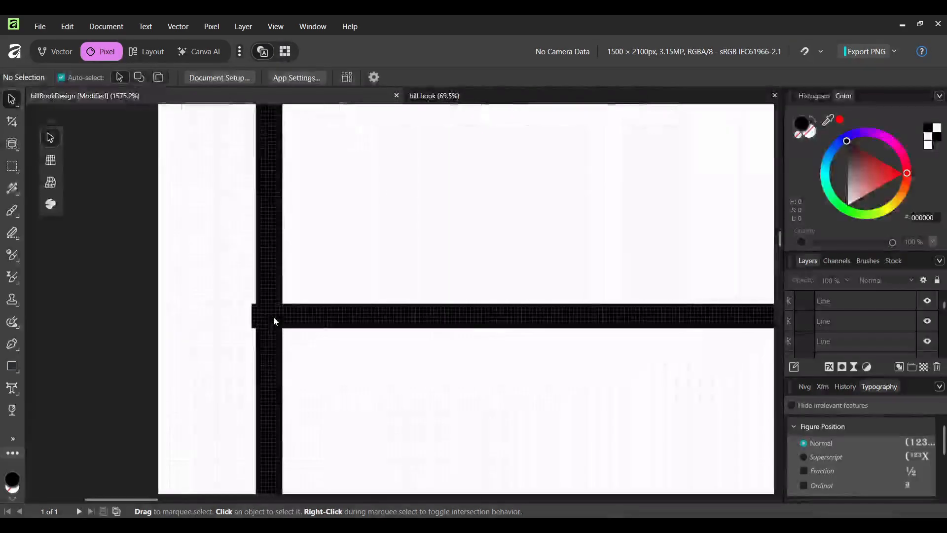
pyautogui.click(303, 315)
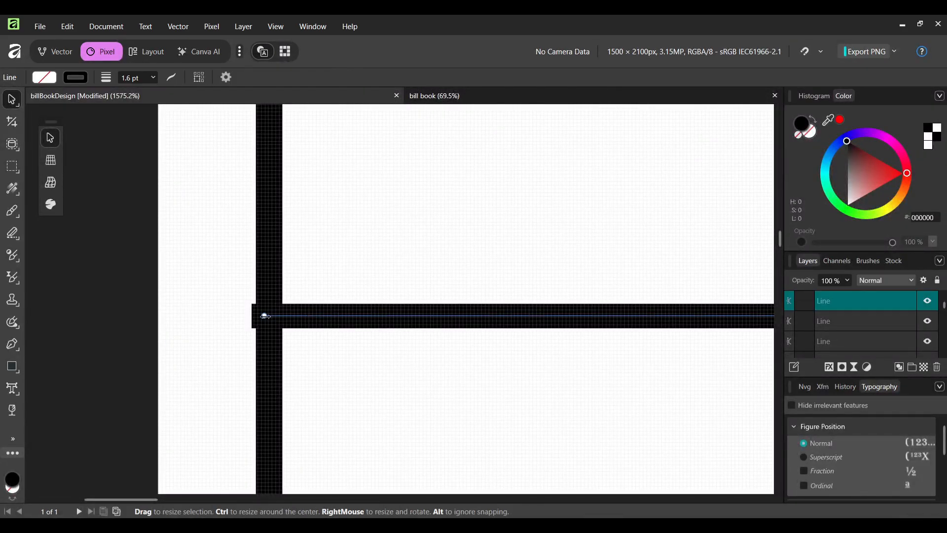
pyautogui.moveTo(265, 315); pyautogui.dragTo(271, 315)
pyautogui.scroll(-2, 365, 326)
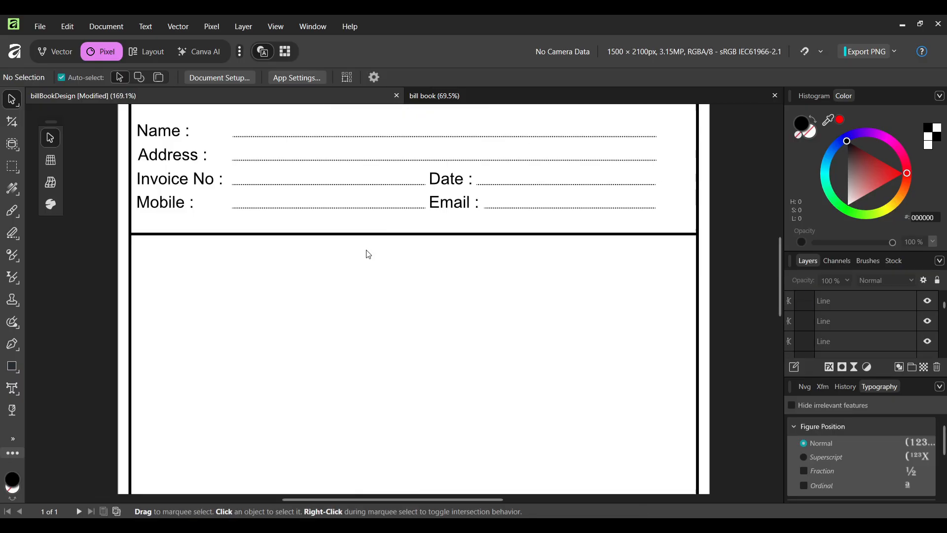
# Duplicate the divider line slightly below to form a table header row, and again near the page bottom to close the table.
pyautogui.click(337, 236)
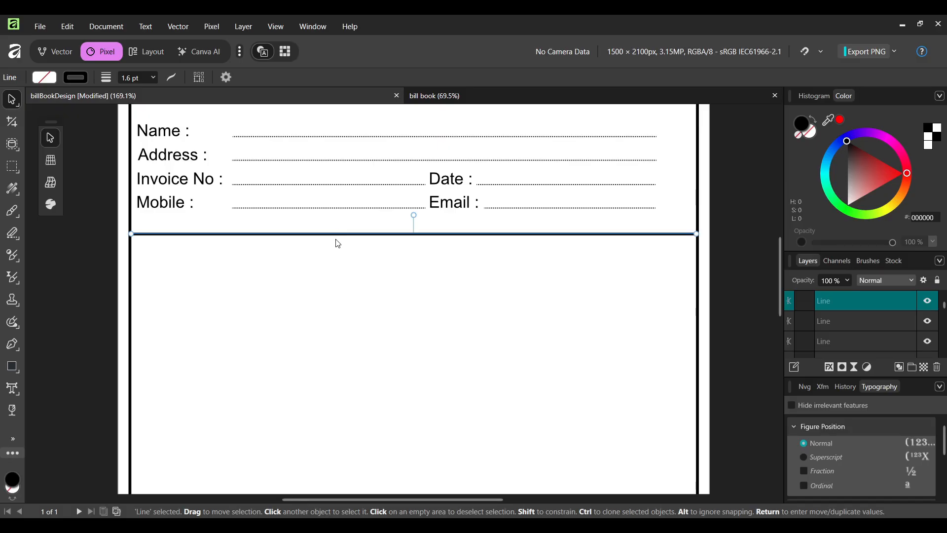
pyautogui.moveTo(338, 243); pyautogui.dragTo(338, 271)
pyautogui.scroll(-3, 338, 271)
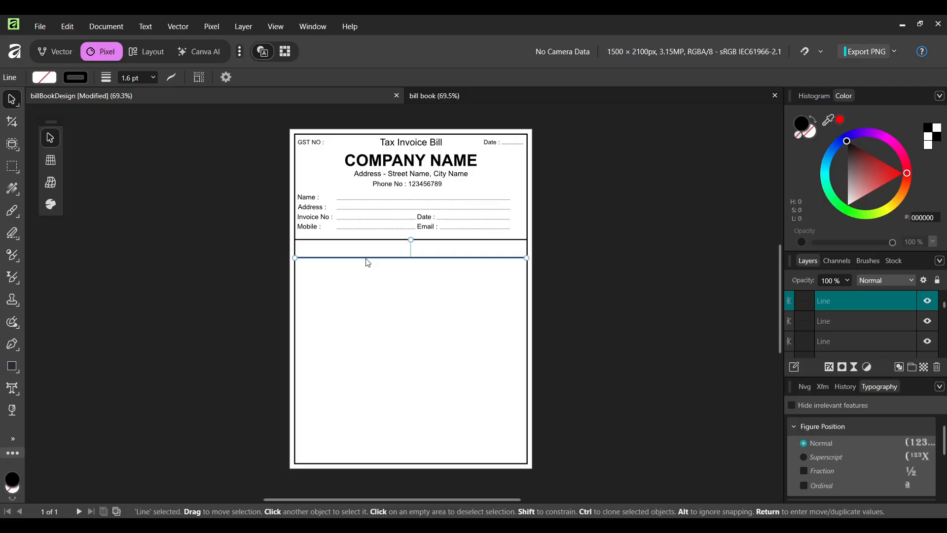
pyautogui.moveTo(368, 263); pyautogui.dragTo(379, 429)
pyautogui.click(71, 345)
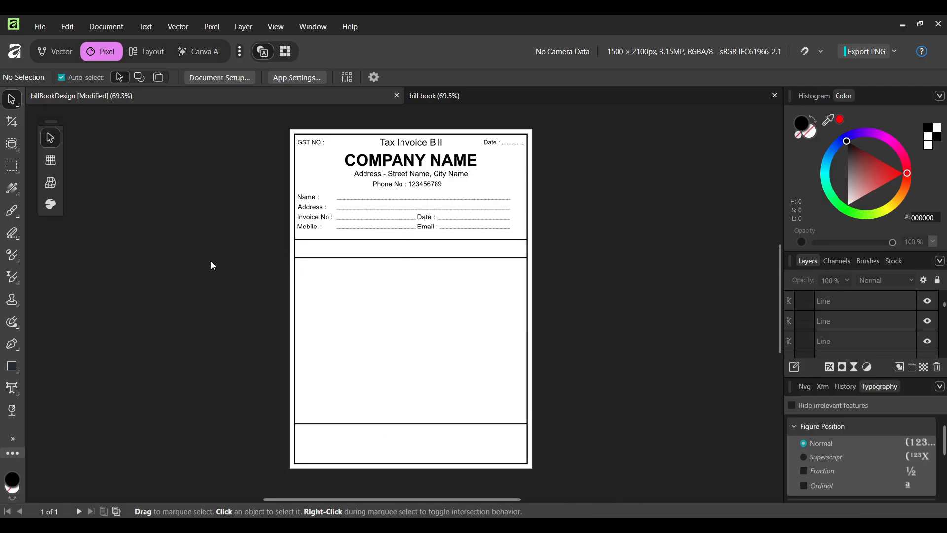
# Draw a vertical line near the left border from the table's top line to its bottom line, trimming its ends to meet them.
pyautogui.click(14, 346)
pyautogui.scroll(1, 318, 249)
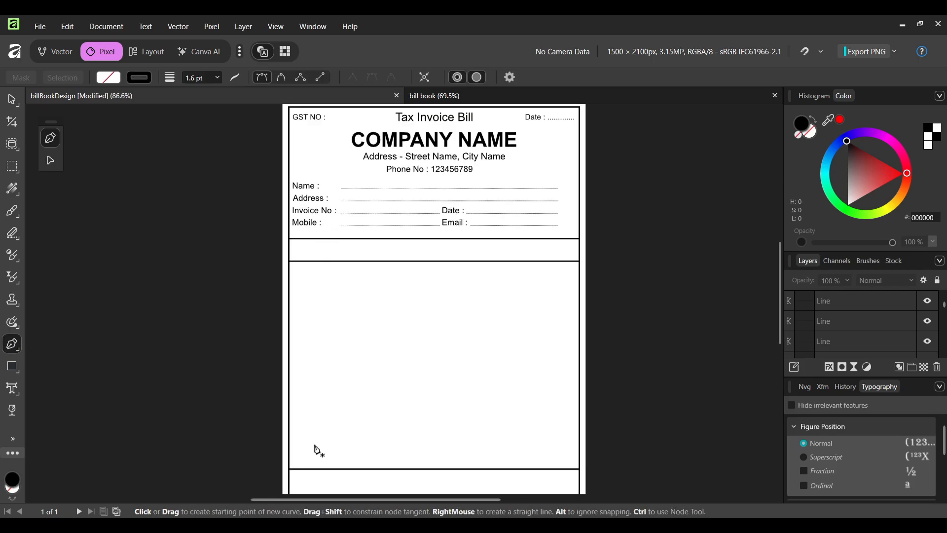
pyautogui.moveTo(360, 328); pyautogui.dragTo(380, 240)
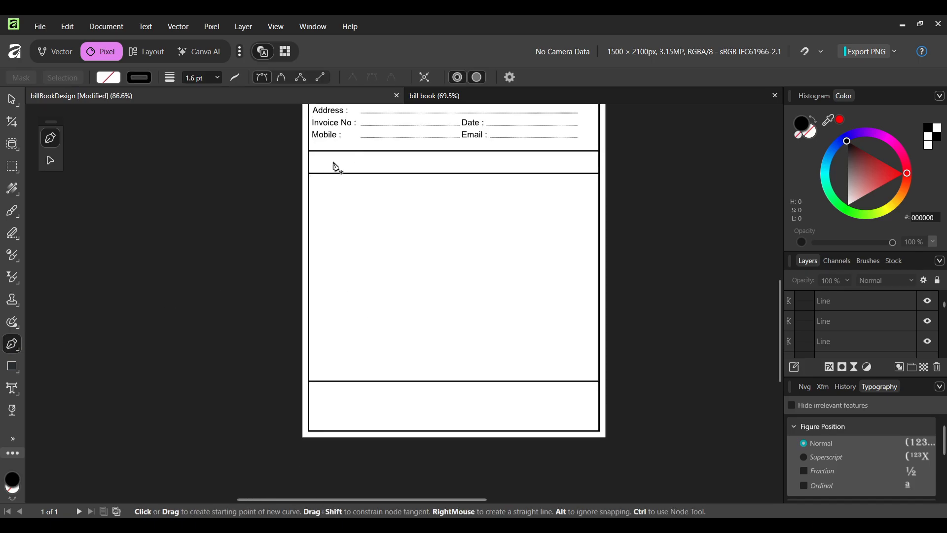
pyautogui.click(346, 149)
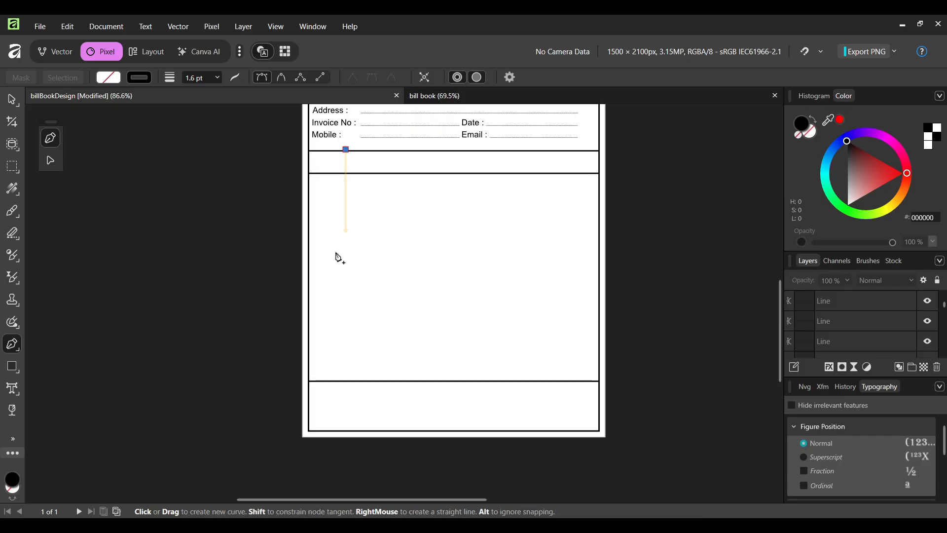
pyautogui.click(351, 382)
pyautogui.press('v')
pyautogui.scroll(10, 389, 146)
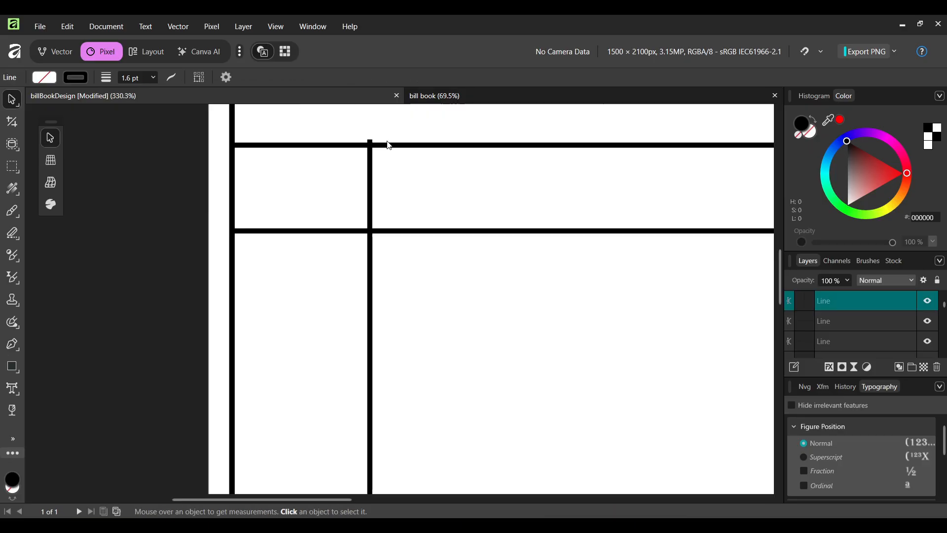
pyautogui.moveTo(386, 147); pyautogui.dragTo(437, 220)
pyautogui.scroll(3, 439, 223)
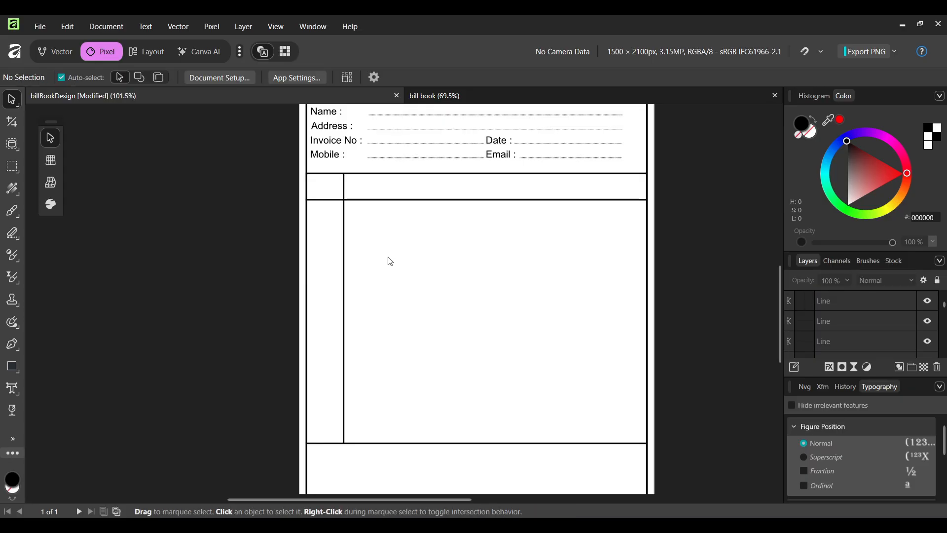
# Duplicate the vertical line three times across the table, leaving a wide second column and three narrower columns on the right.
pyautogui.click(344, 246)
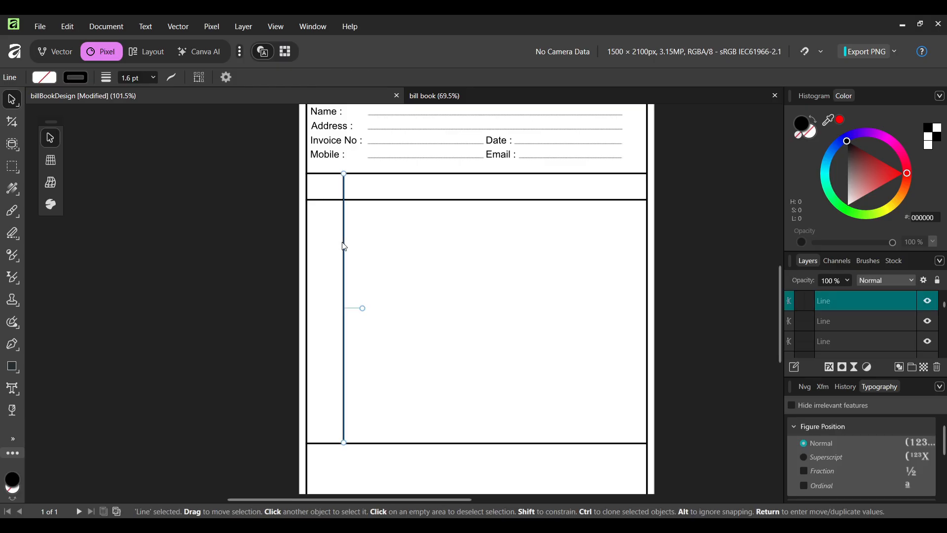
pyautogui.click(417, 255)
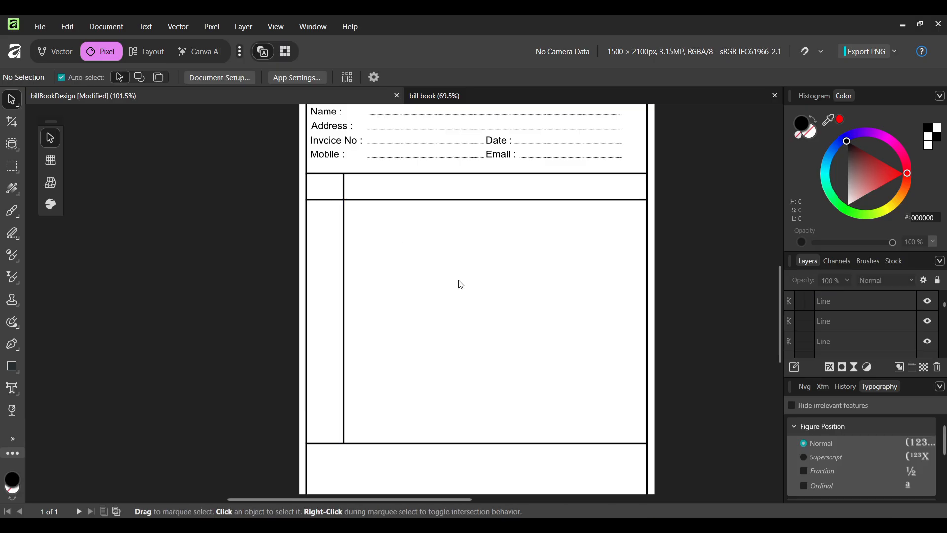
pyautogui.click(344, 240)
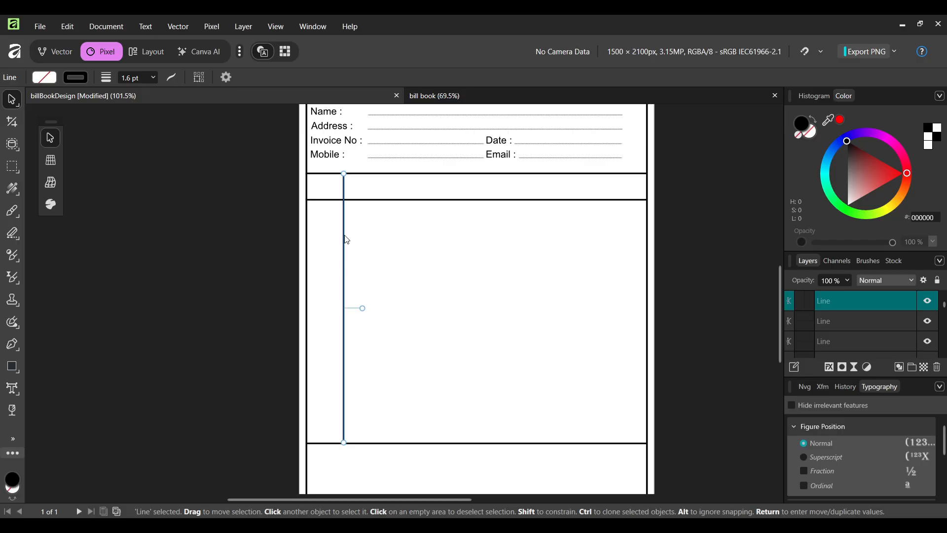
pyautogui.moveTo(346, 239); pyautogui.dragTo(491, 241)
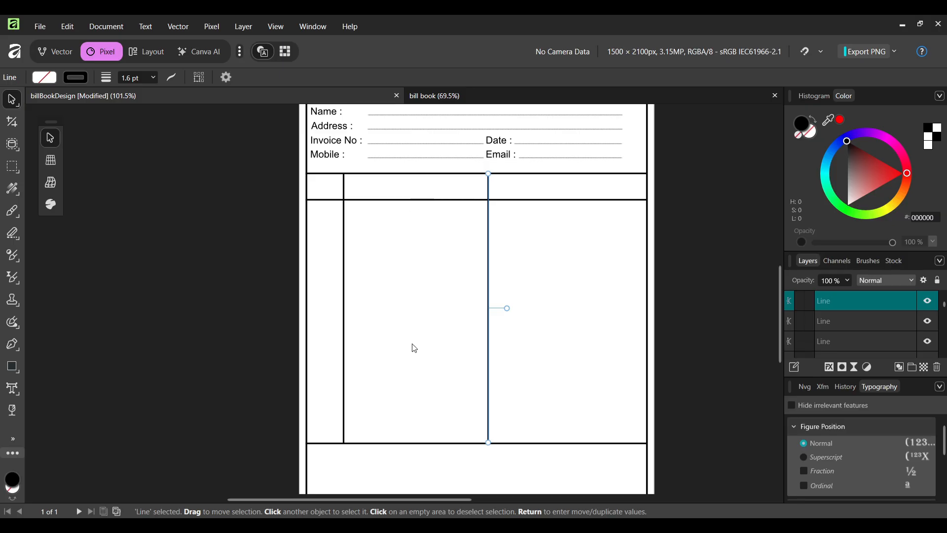
pyautogui.click(490, 217)
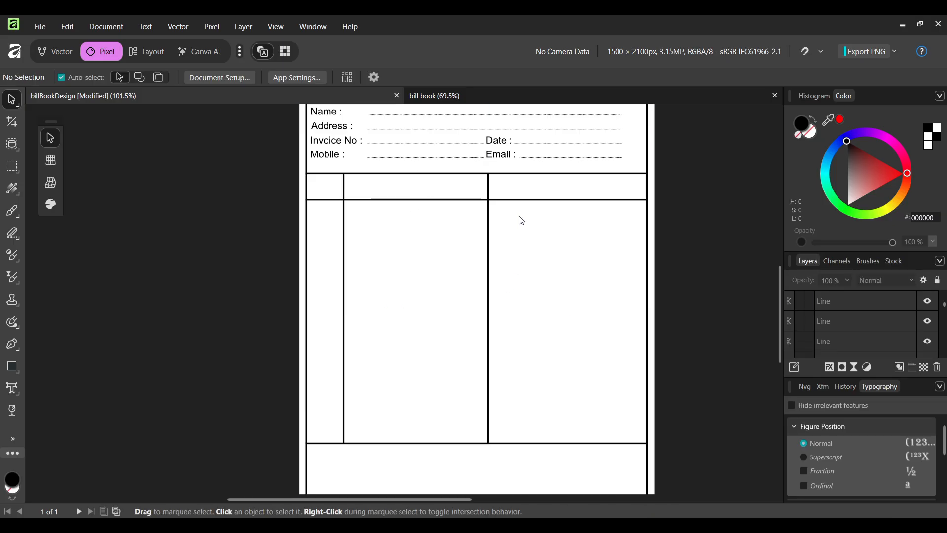
pyautogui.moveTo(490, 218); pyautogui.dragTo(585, 222)
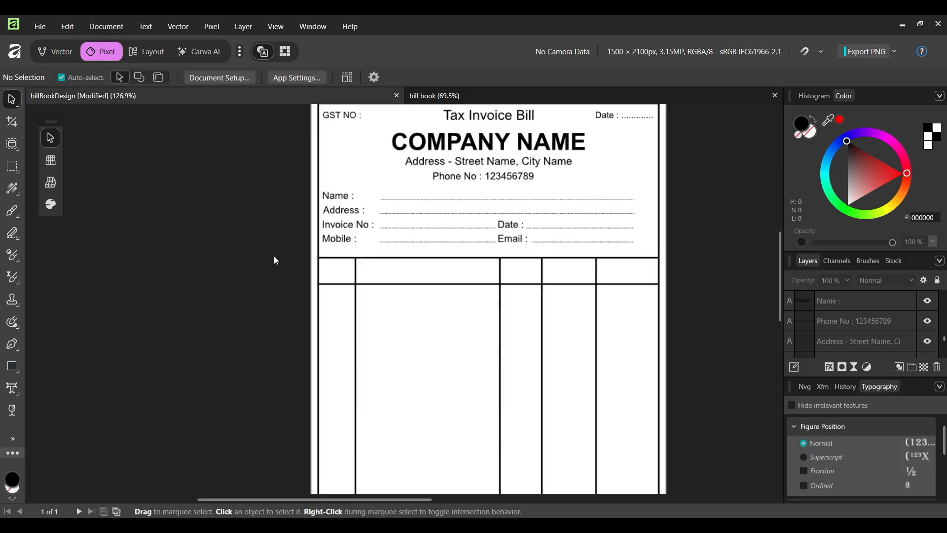
# Copy the Mobile : label into the table's first header cell, change its text to "Sl. No." and make it bold.
pyautogui.scroll(4, 274, 255)
pyautogui.click(425, 230)
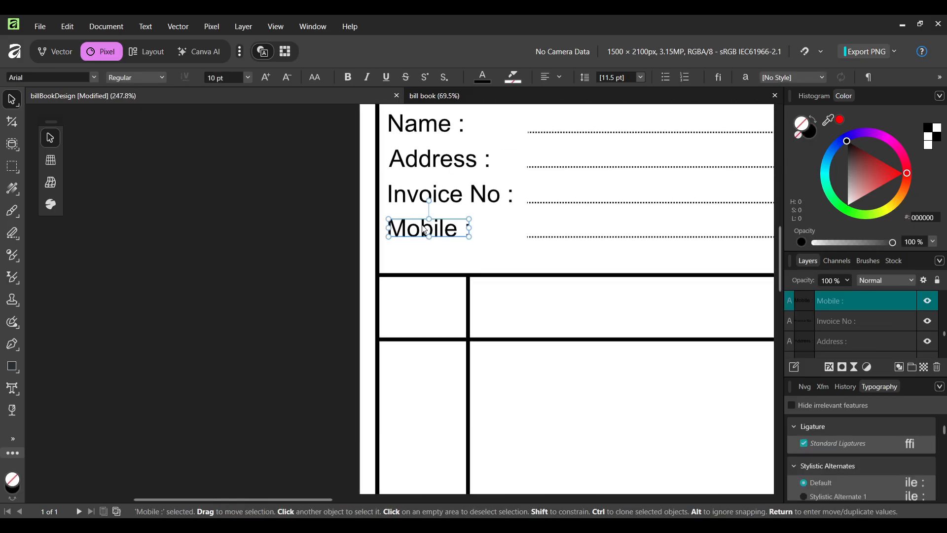
pyautogui.moveTo(424, 230); pyautogui.dragTo(419, 309)
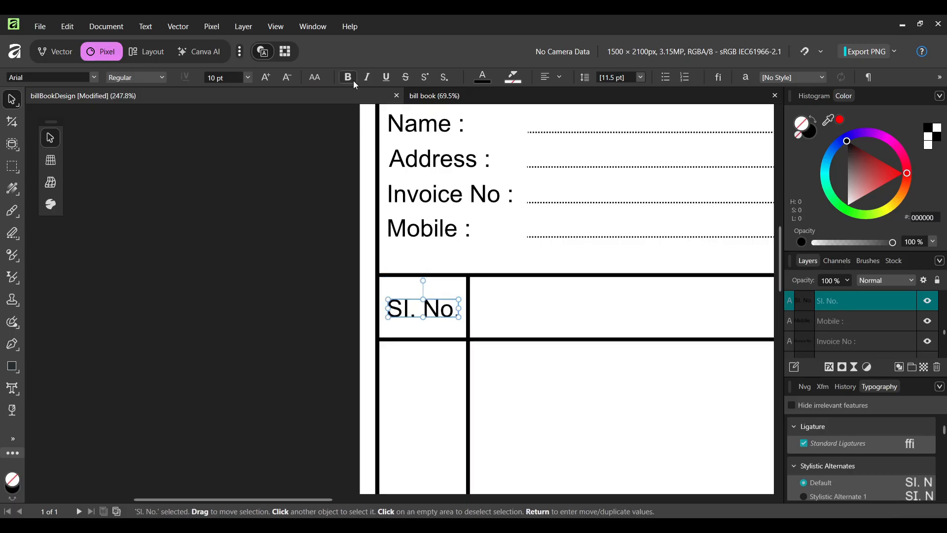
pyautogui.click(348, 77)
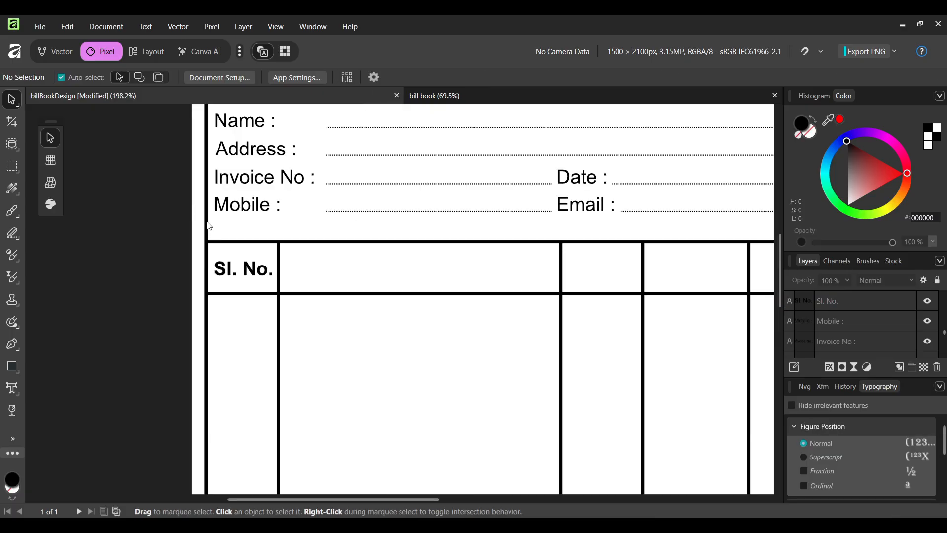
pyautogui.click(238, 271)
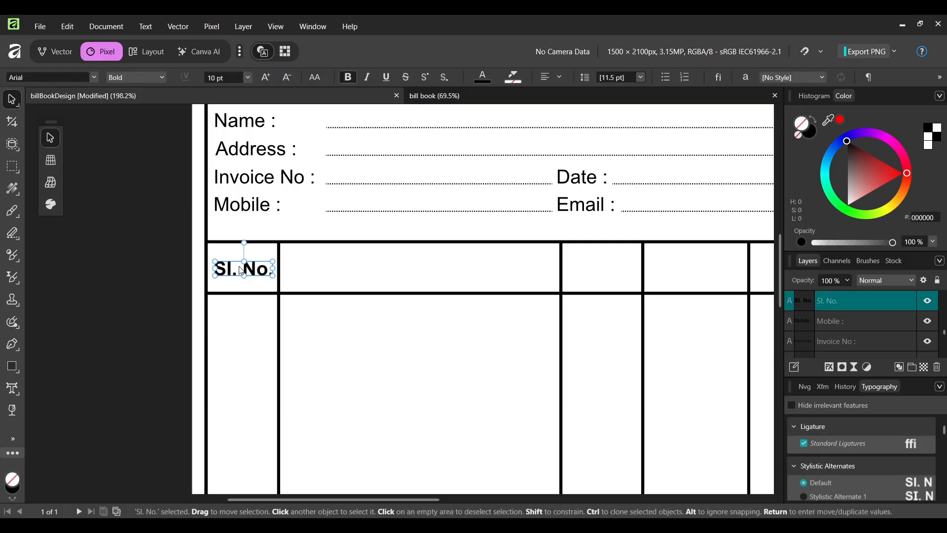
# Copy the Sl. No. heading across the remaining columns as Product Name, Qty, Rate and Amount, and align all five headings to the middle.
pyautogui.moveTo(241, 270); pyautogui.dragTo(413, 275)
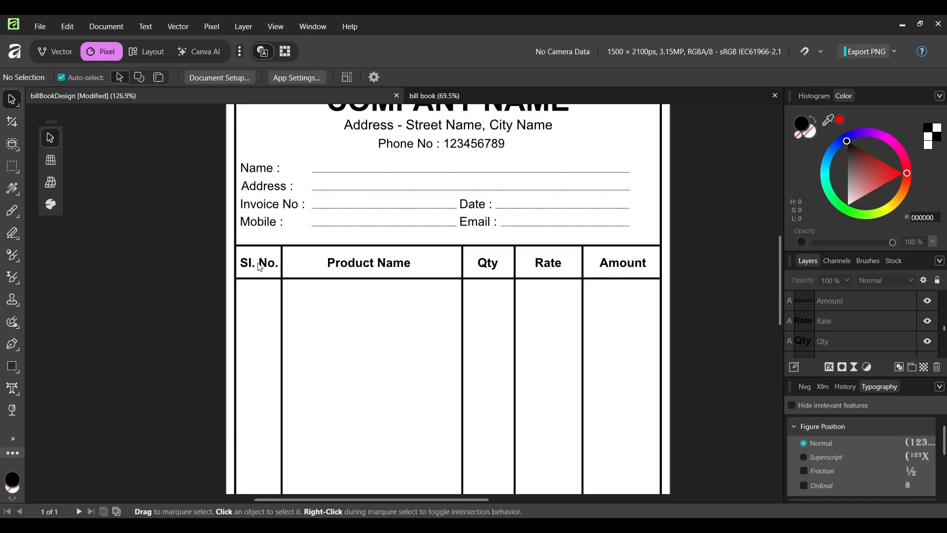
pyautogui.moveTo(260, 262); pyautogui.dragTo(614, 268)
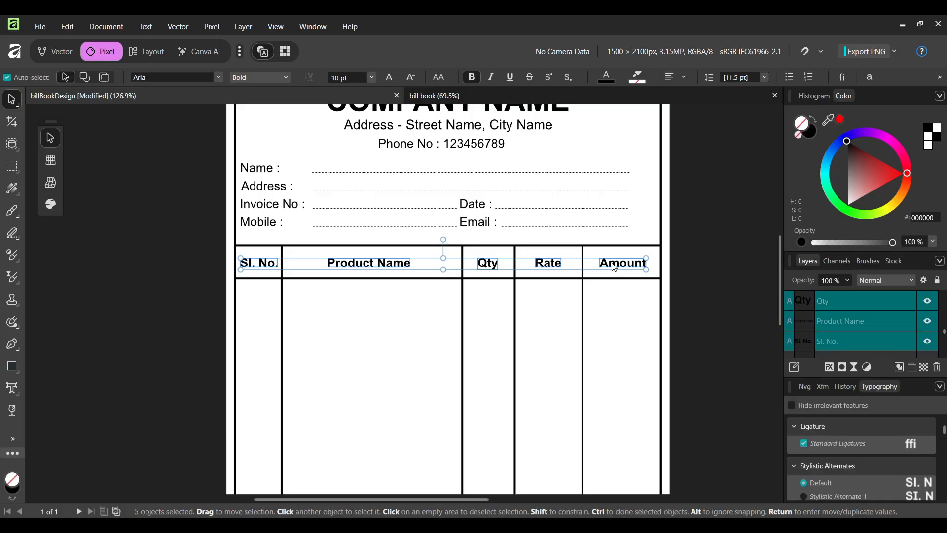
pyautogui.rightClick(614, 267)
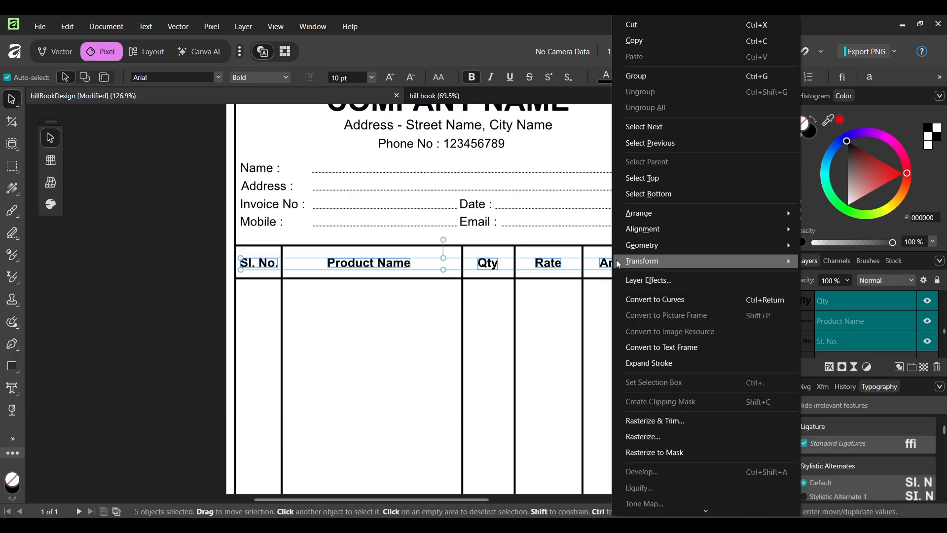
pyautogui.moveTo(676, 235)
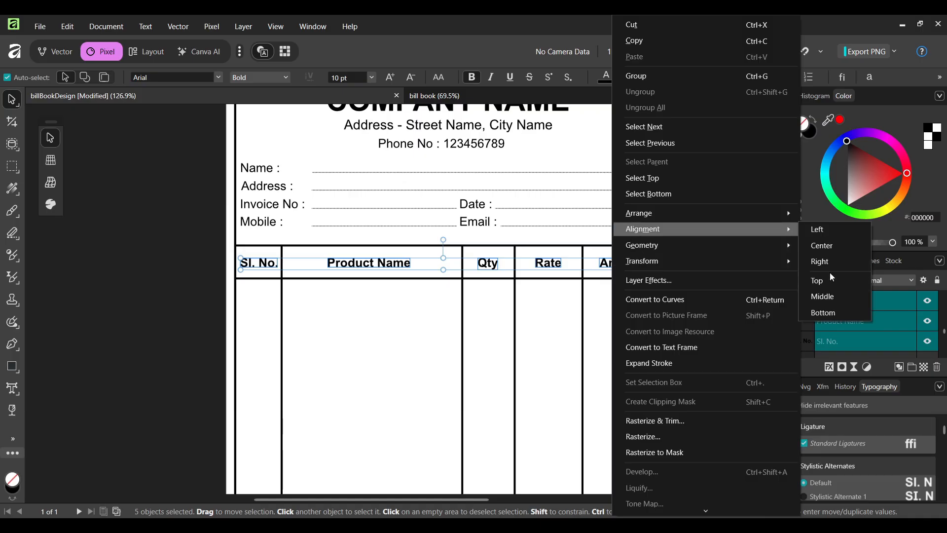
pyautogui.click(833, 295)
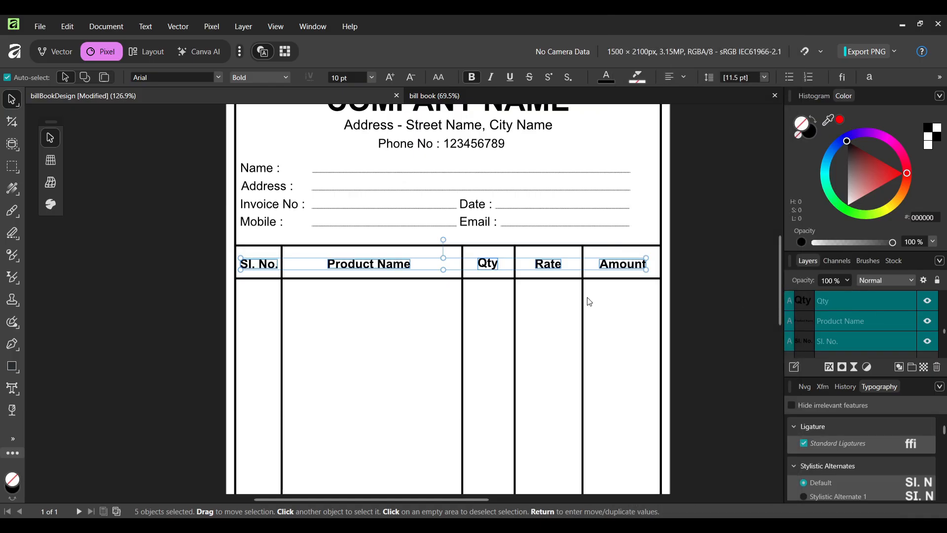
pyautogui.scroll(1, 408, 285)
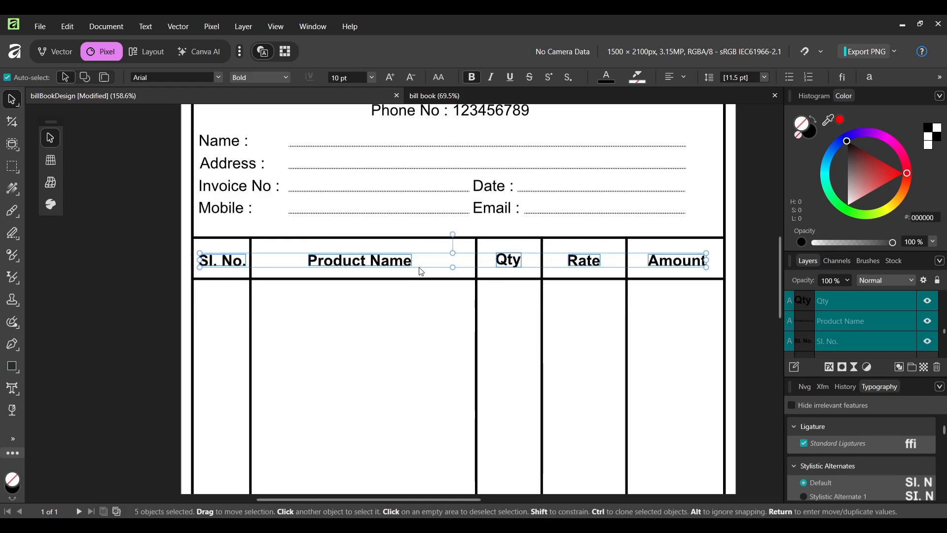
pyautogui.moveTo(445, 262); pyautogui.dragTo(448, 270)
pyautogui.moveTo(448, 270); pyautogui.dragTo(448, 270)
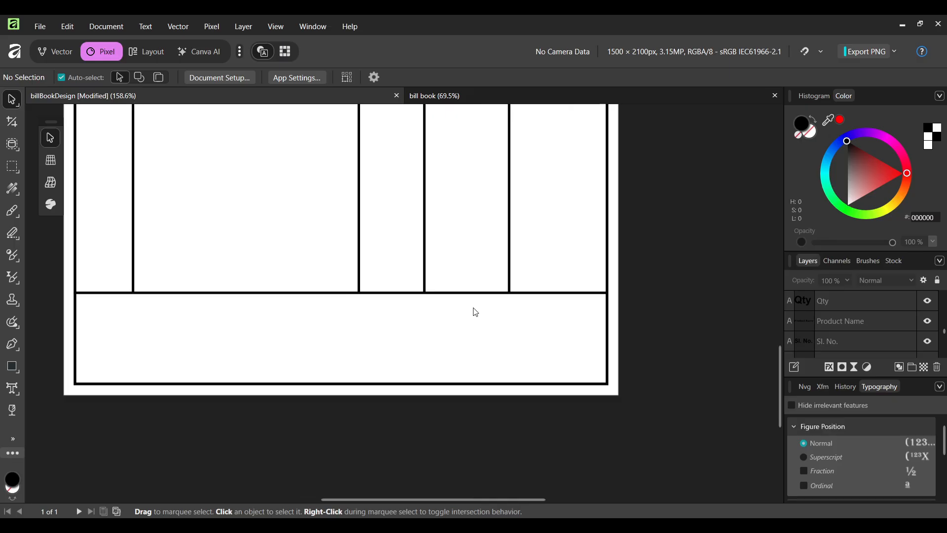
# Extend the two vertical lines on either side of the Rate column down to the page's bottom border.
pyautogui.scroll(3, 476, 312)
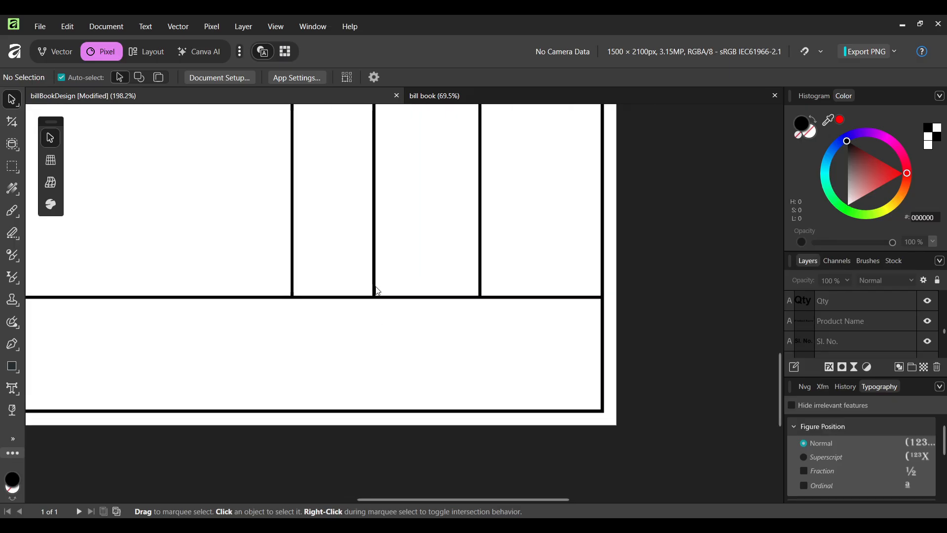
pyautogui.click(383, 286)
pyautogui.keyDown('shift'); pyautogui.click(482, 290); pyautogui.keyUp('shift')
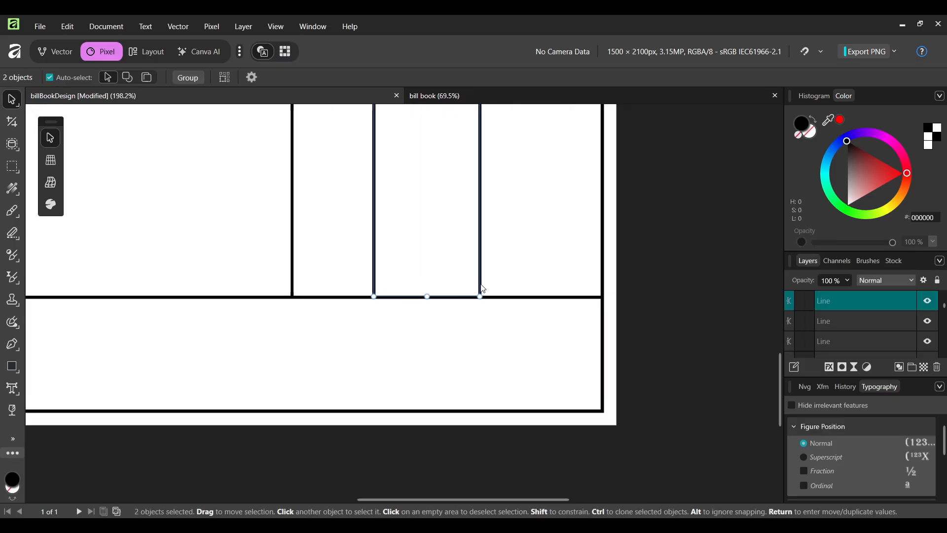
pyautogui.moveTo(427, 298); pyautogui.dragTo(428, 410)
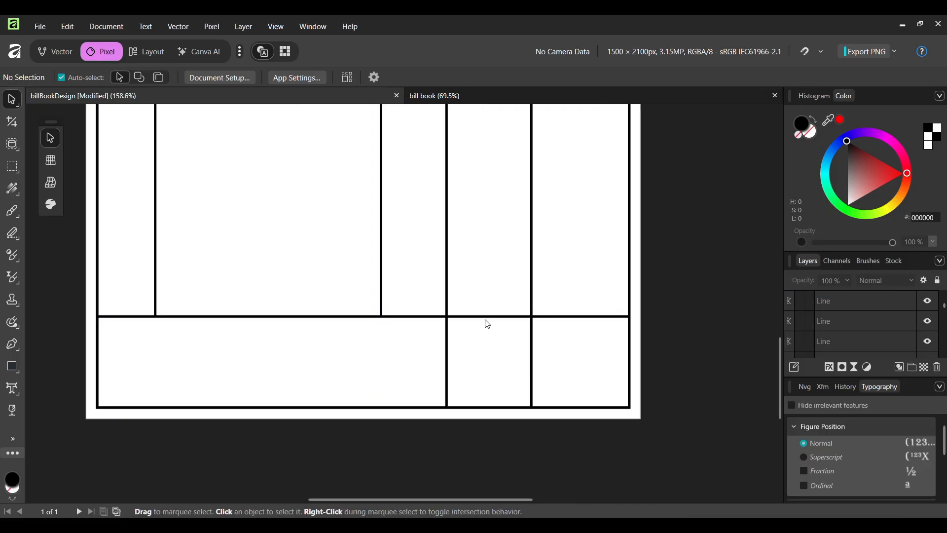
pyautogui.click(486, 321)
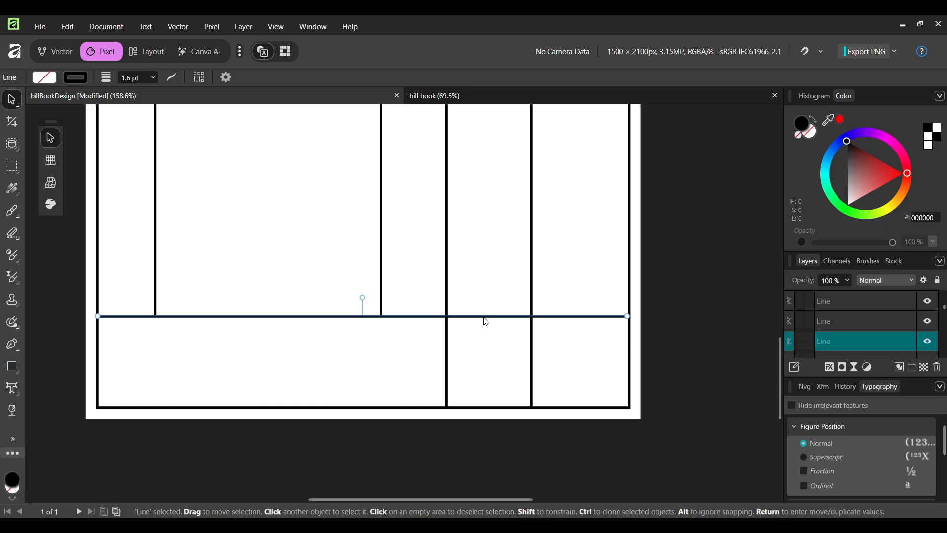
pyautogui.moveTo(484, 318); pyautogui.dragTo(486, 330)
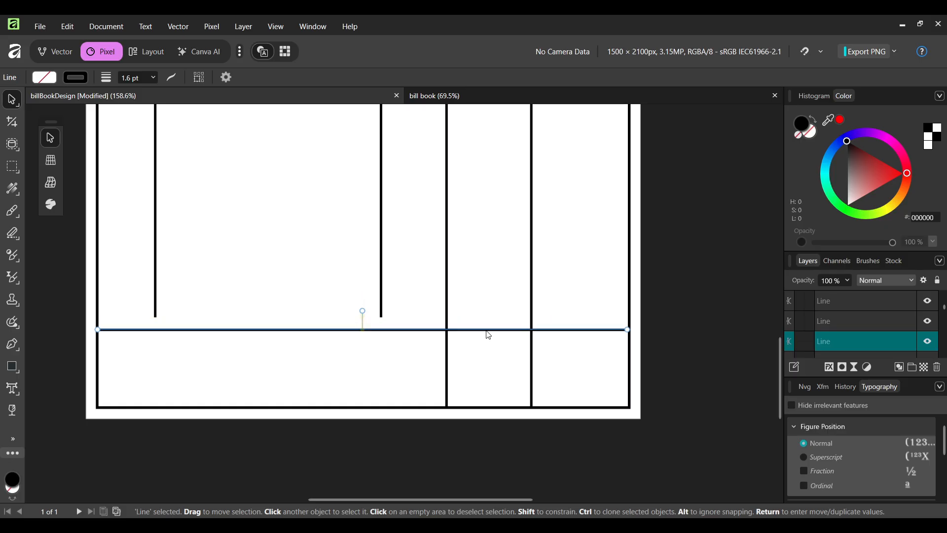
pyautogui.hotkey('ctrl', 'z')
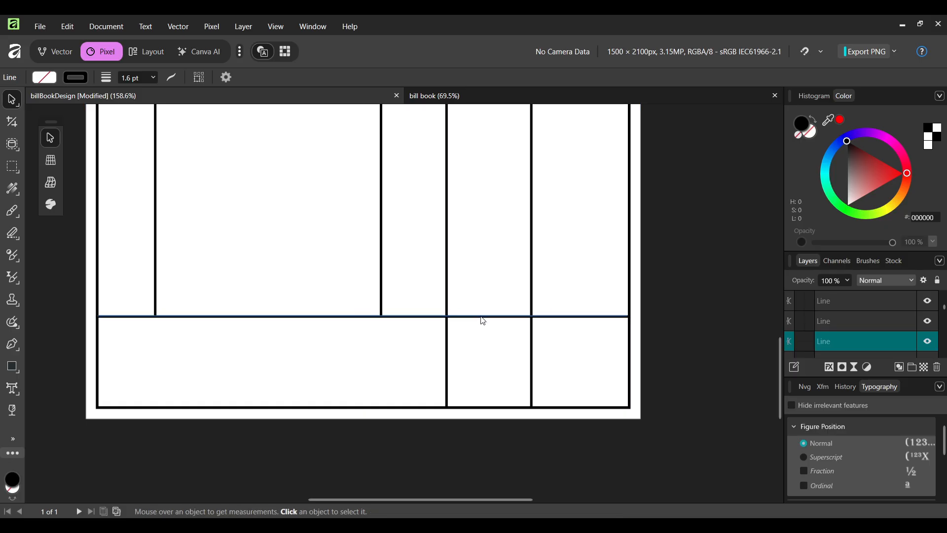
# Duplicate the table's bottom line twice below it, dividing the area above the bottom border into three rows.
pyautogui.click(485, 330)
pyautogui.moveTo(482, 321); pyautogui.dragTo(488, 383)
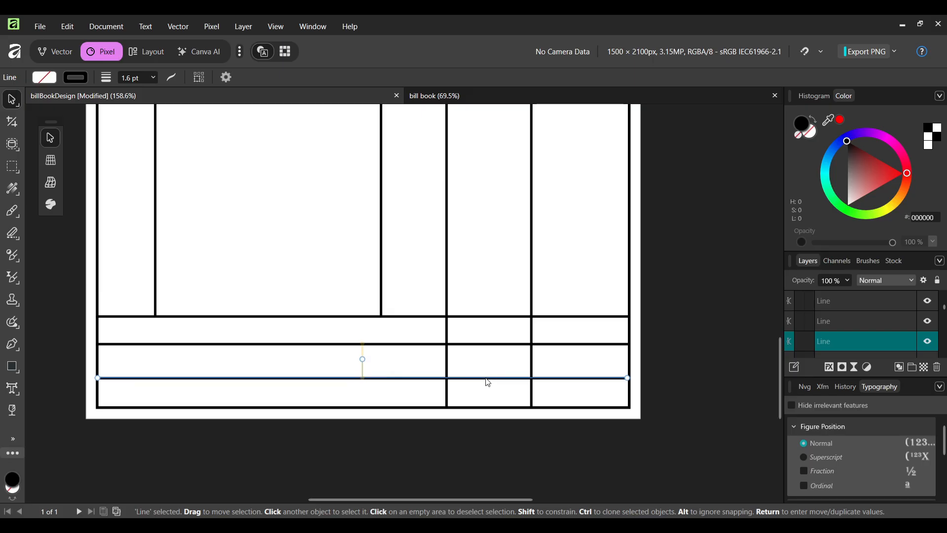
pyautogui.click(649, 361)
# Shorten the two footer row lines from the left so they start at the Rate column's left line.
pyautogui.scroll(-2, 681, 315)
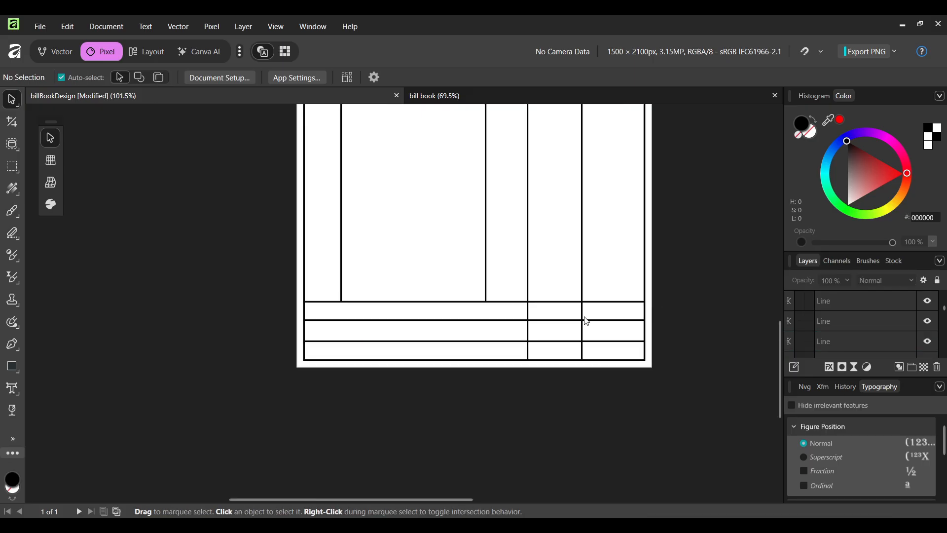
pyautogui.click(313, 321)
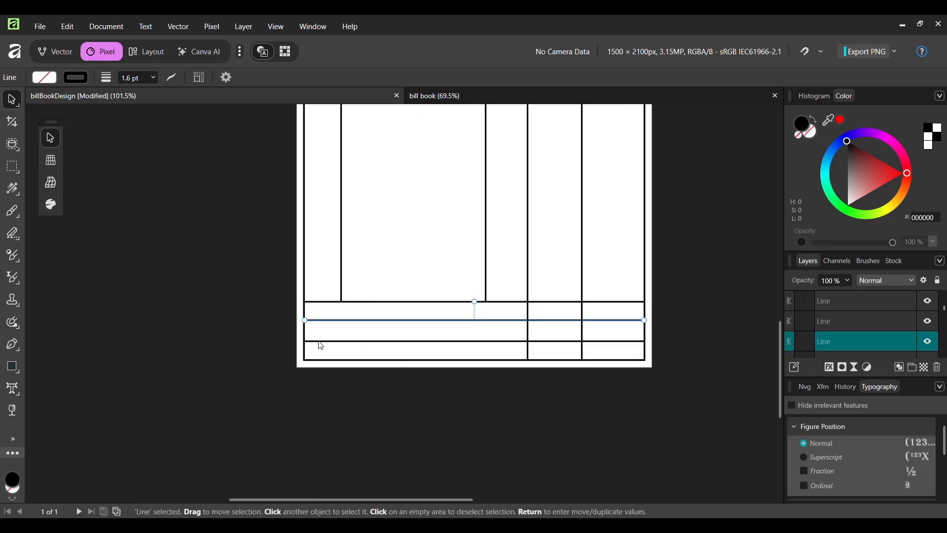
pyautogui.keyDown('shift'); pyautogui.click(320, 341); pyautogui.keyUp('shift')
pyautogui.moveTo(304, 331); pyautogui.dragTo(524, 330)
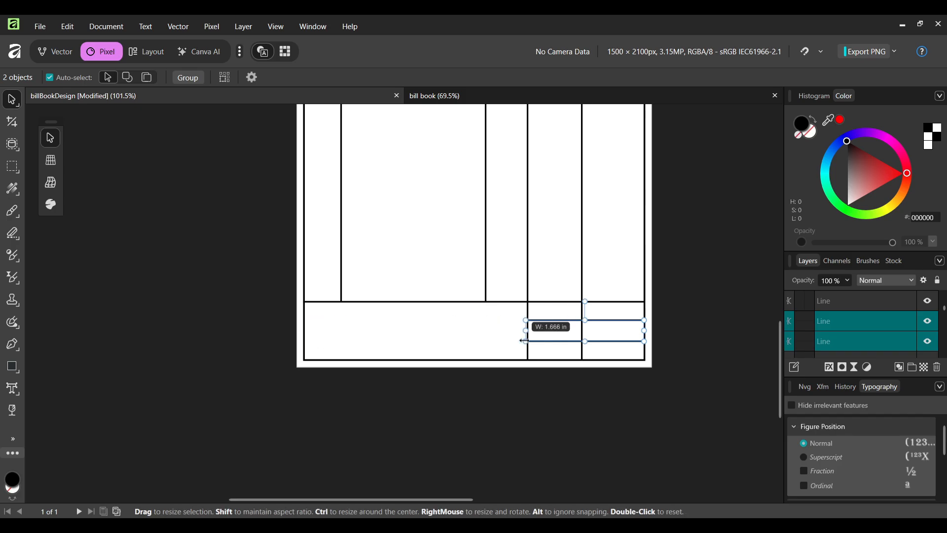
pyautogui.scroll(8, 525, 330)
pyautogui.moveTo(519, 297); pyautogui.dragTo(534, 297)
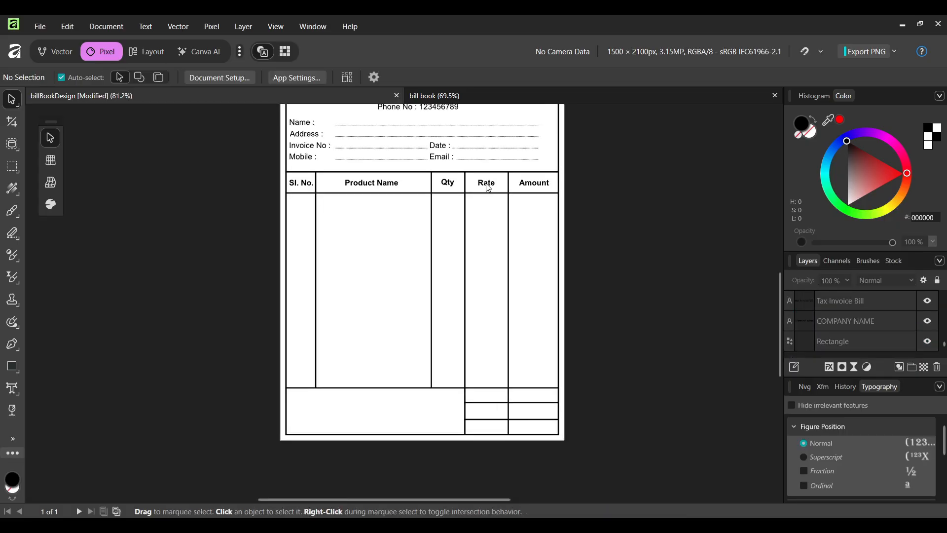
# Copy the Rate heading into the three footer cells below it as Sub Total, Tax and Total, and center-align the three labels with each other.
pyautogui.click(487, 184)
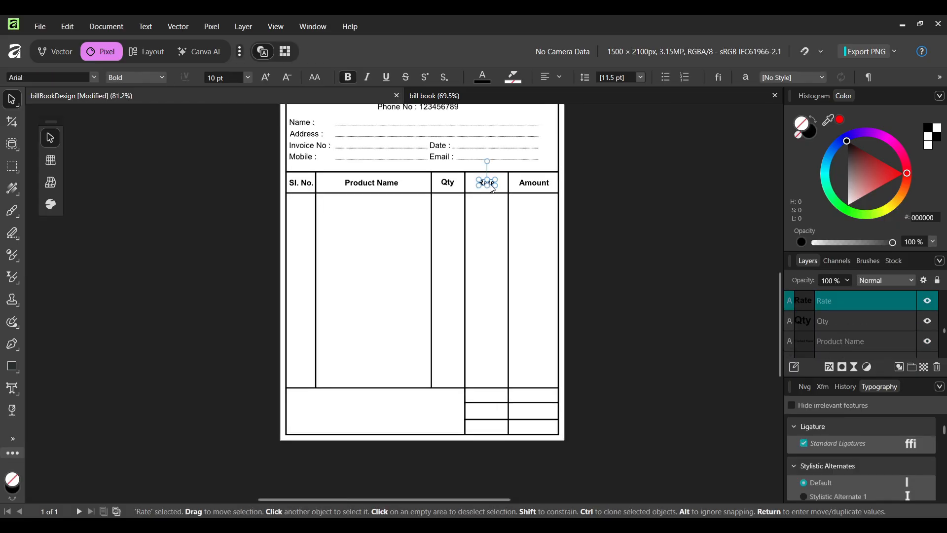
pyautogui.moveTo(492, 185); pyautogui.dragTo(496, 399)
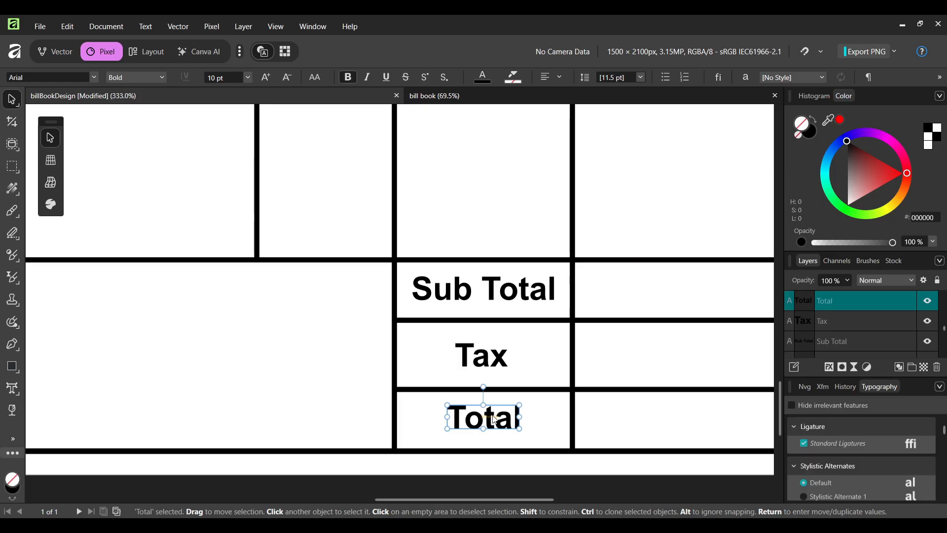
pyautogui.keyDown('shift'); pyautogui.click(494, 363); pyautogui.keyUp('shift')
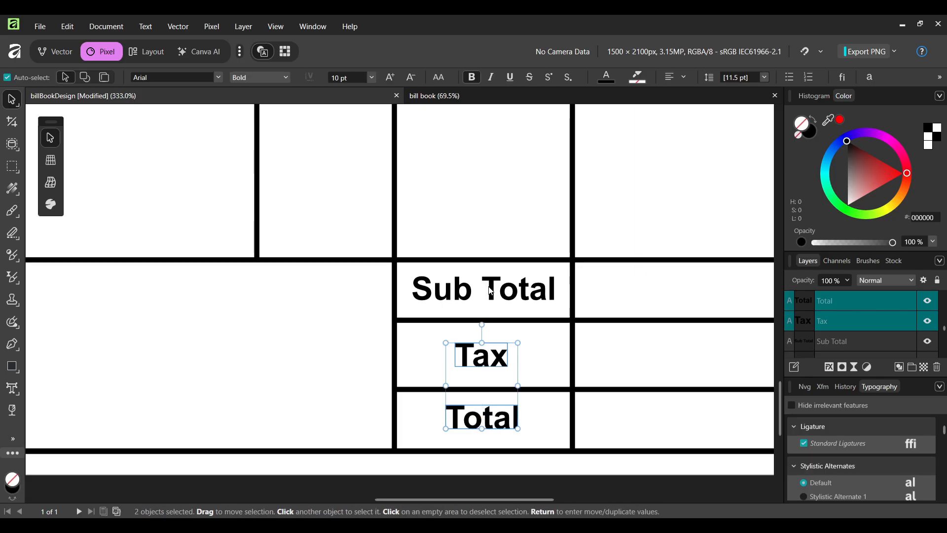
pyautogui.keyDown('shift'); pyautogui.click(490, 290); pyautogui.keyUp('shift')
pyautogui.rightClick(489, 286)
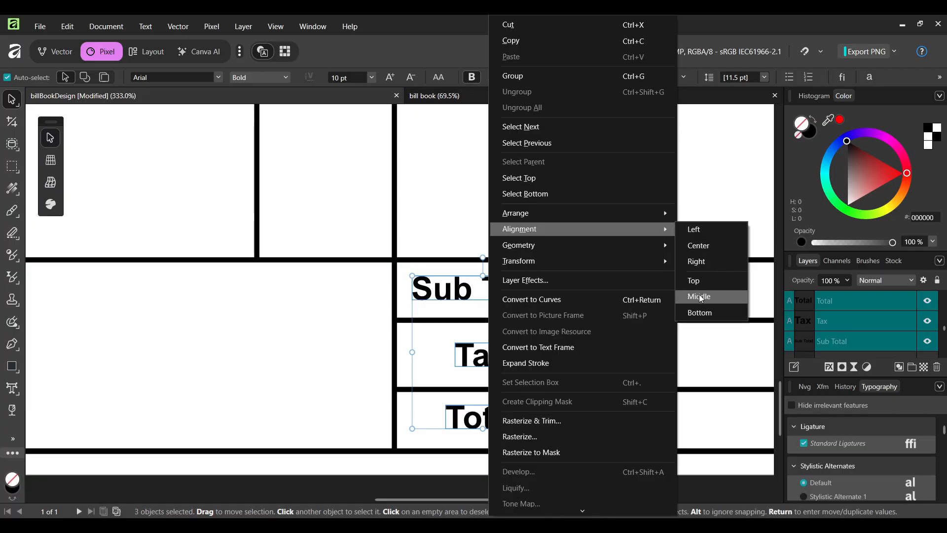
pyautogui.click(703, 246)
# Set the font size of all five column headings and the Sub Total, Tax and Total labels to 9 pt.
pyautogui.scroll(-3, 528, 364)
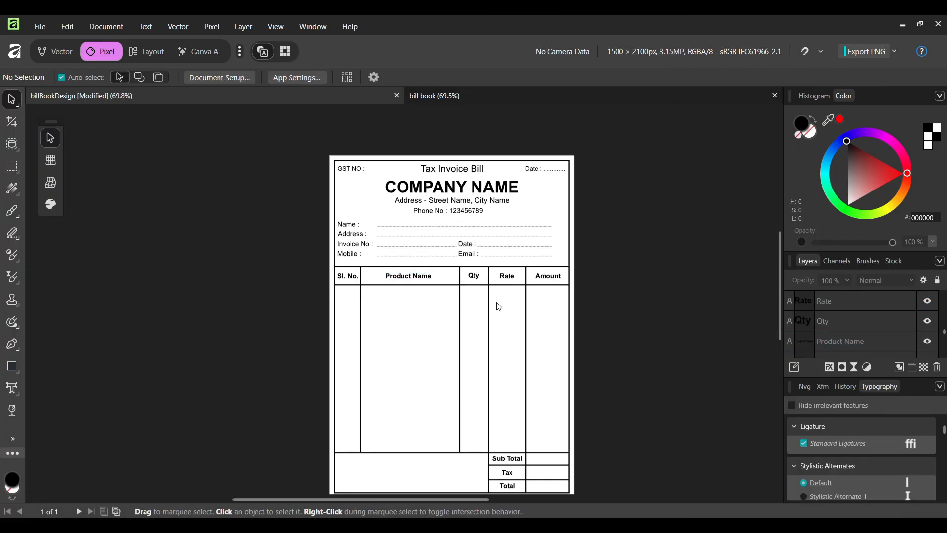
pyautogui.scroll(2, 498, 307)
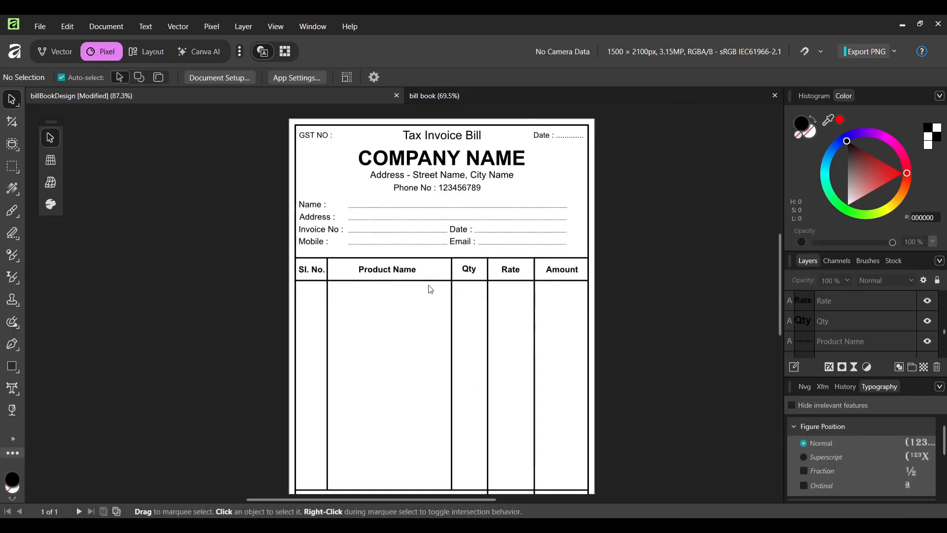
pyautogui.click(315, 269)
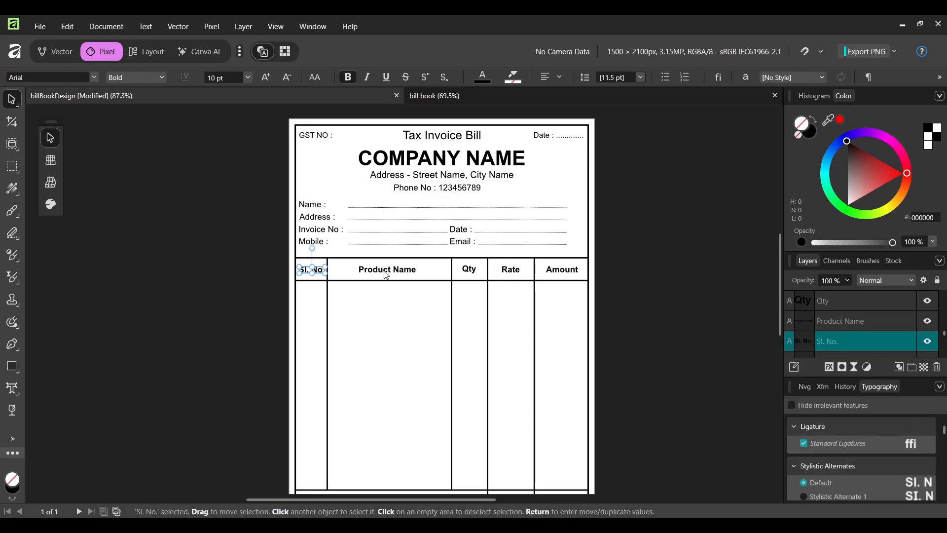
pyautogui.keyDown('shift'); pyautogui.click(383, 272); pyautogui.keyUp('shift')
pyautogui.keyDown('shift'); pyautogui.click(469, 269); pyautogui.keyUp('shift')
pyautogui.keyDown('shift'); pyautogui.click(510, 272); pyautogui.keyUp('shift')
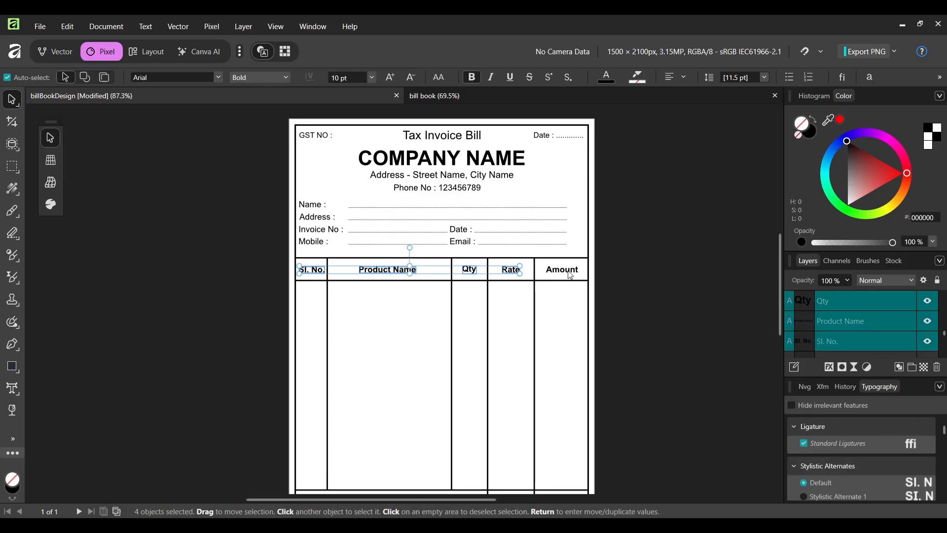
pyautogui.keyDown('shift'); pyautogui.click(562, 270); pyautogui.keyUp('shift')
pyautogui.scroll(2, 550, 285)
pyautogui.scroll(-3, 555, 247)
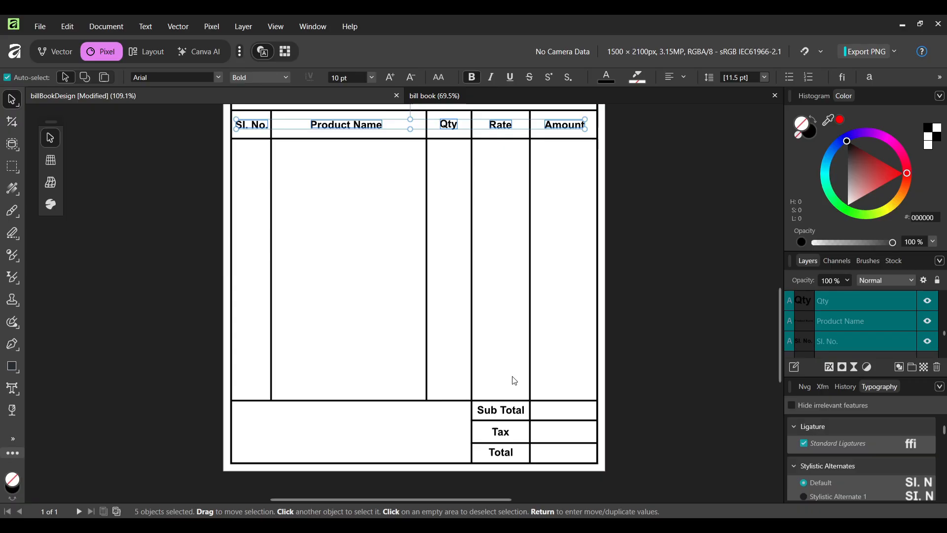
pyautogui.keyDown('shift'); pyautogui.click(500, 413); pyautogui.keyUp('shift')
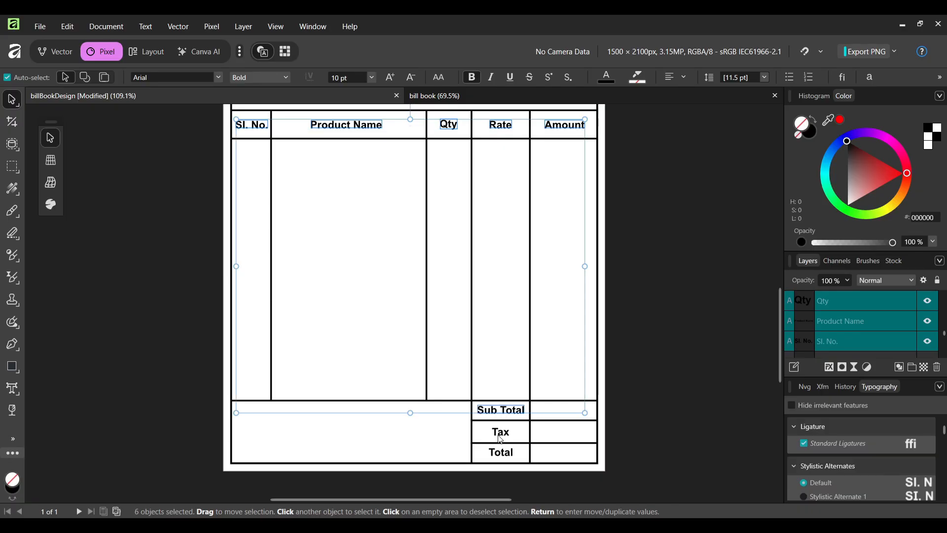
pyautogui.keyDown('shift'); pyautogui.click(501, 440); pyautogui.keyUp('shift')
pyautogui.keyDown('shift'); pyautogui.click(502, 452); pyautogui.keyUp('shift')
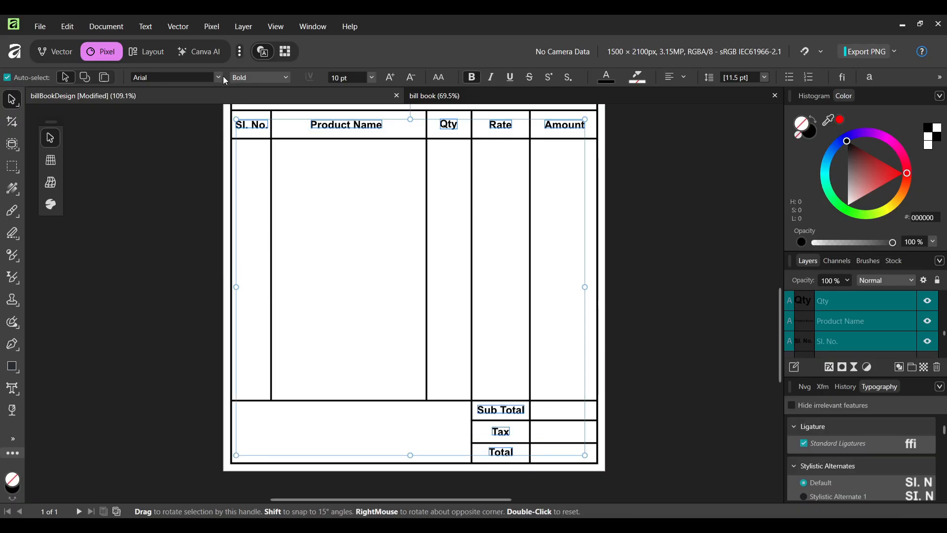
pyautogui.click(372, 77)
pyautogui.scroll(1, 362, 103)
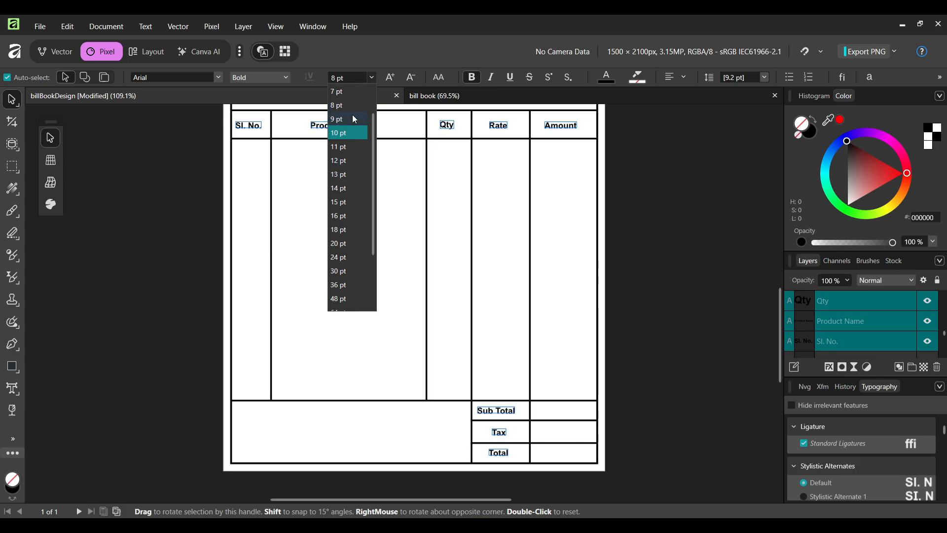
pyautogui.click(353, 119)
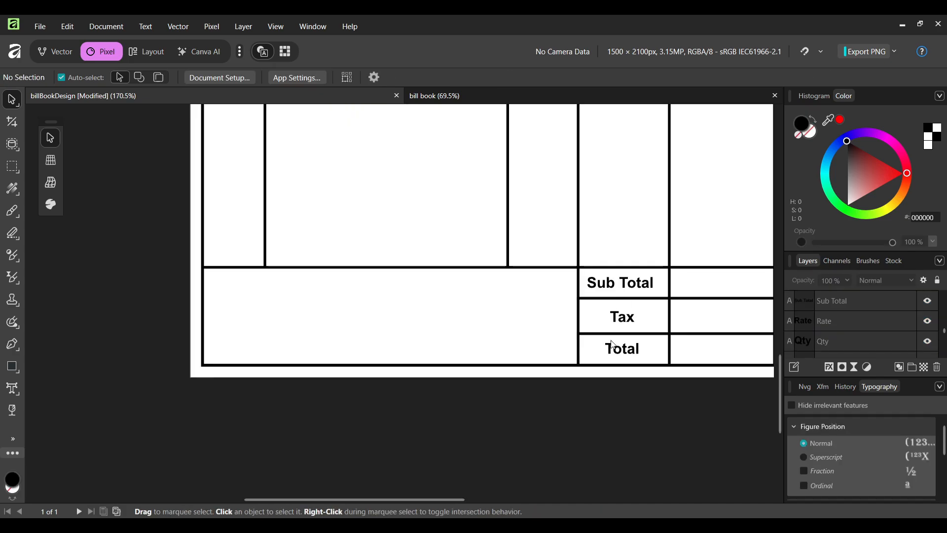
# Copy the Tax label into the wide empty footer cell and change its text to "Signature :".
pyautogui.click(623, 320)
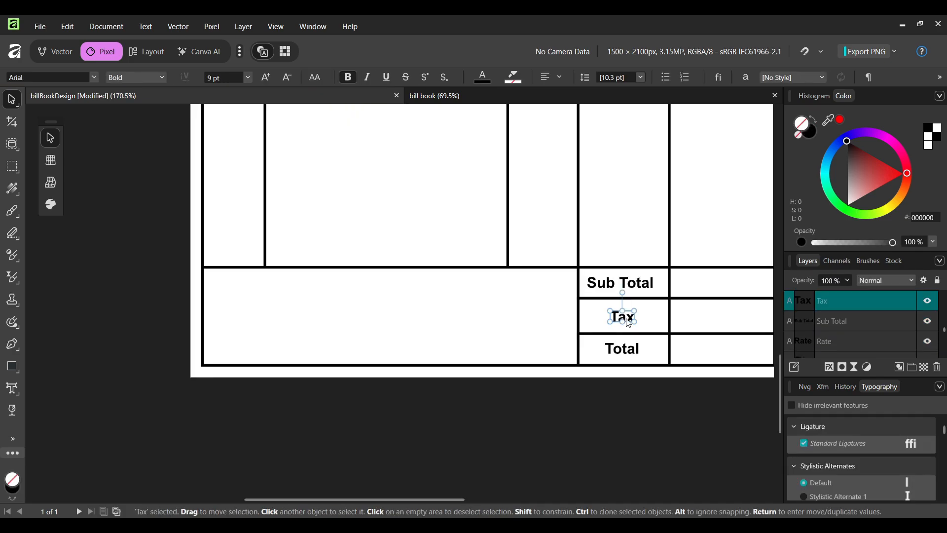
pyautogui.moveTo(623, 320); pyautogui.dragTo(296, 319)
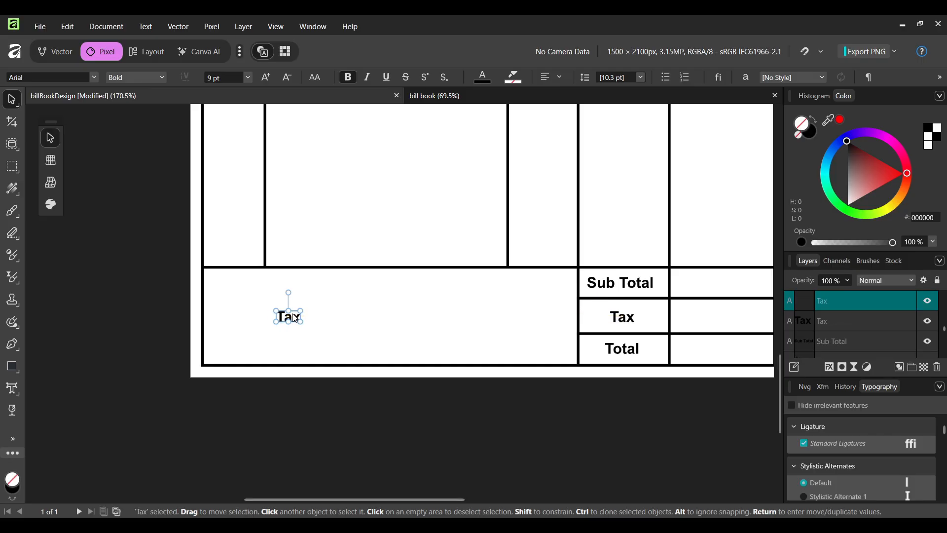
pyautogui.doubleClick(290, 316)
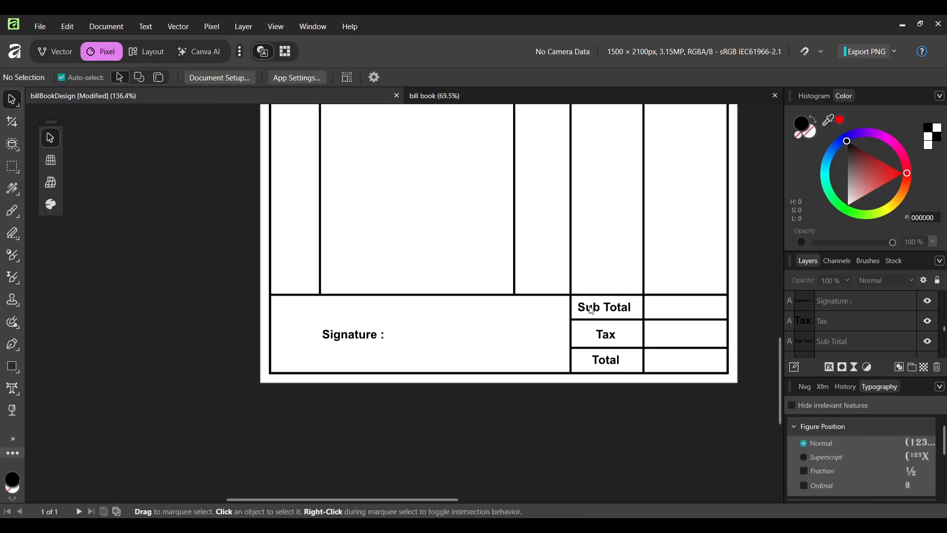
# Copy the line below Sub Total beside the Signature label as a signing line, shortened at both ends and with a thinner stroke.
pyautogui.click(629, 320)
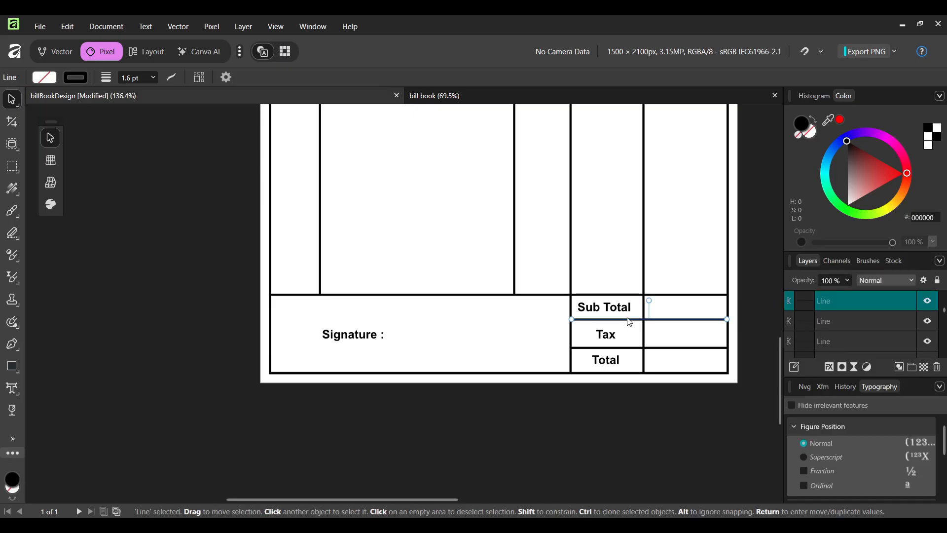
pyautogui.moveTo(620, 321); pyautogui.dragTo(446, 340)
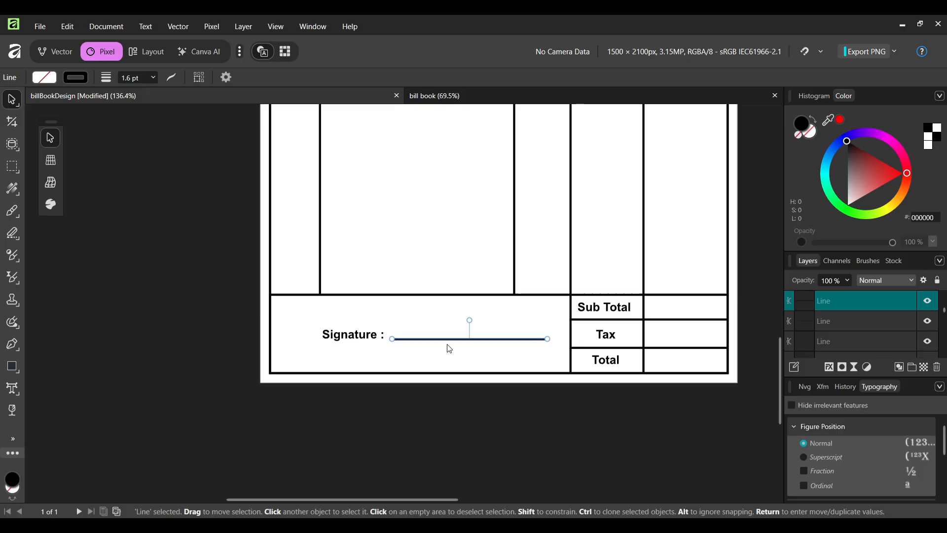
pyautogui.keyDown('ctrl'); pyautogui.scroll(5, 447, 343); pyautogui.keyUp('ctrl')
pyautogui.moveTo(688, 335); pyautogui.dragTo(585, 336)
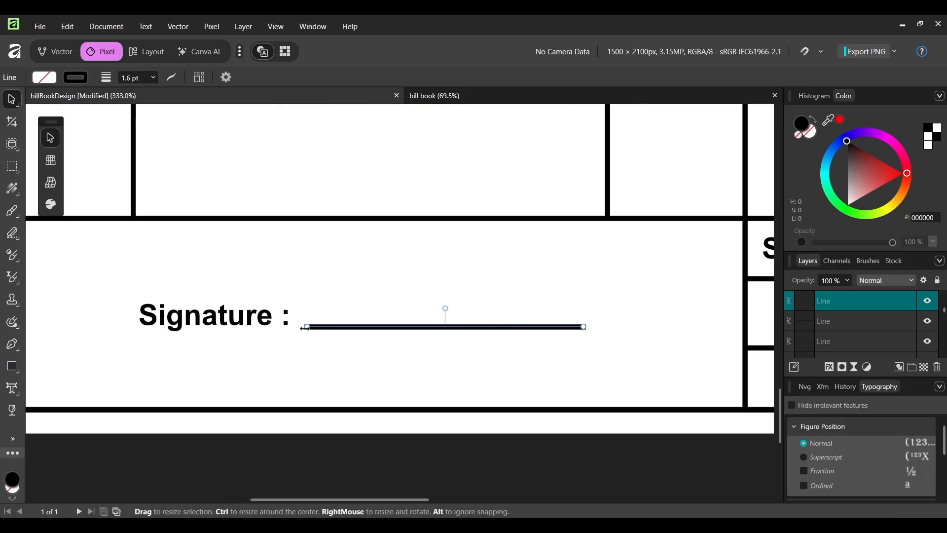
pyautogui.moveTo(306, 327); pyautogui.dragTo(321, 330)
pyautogui.scroll(-3, 322, 329)
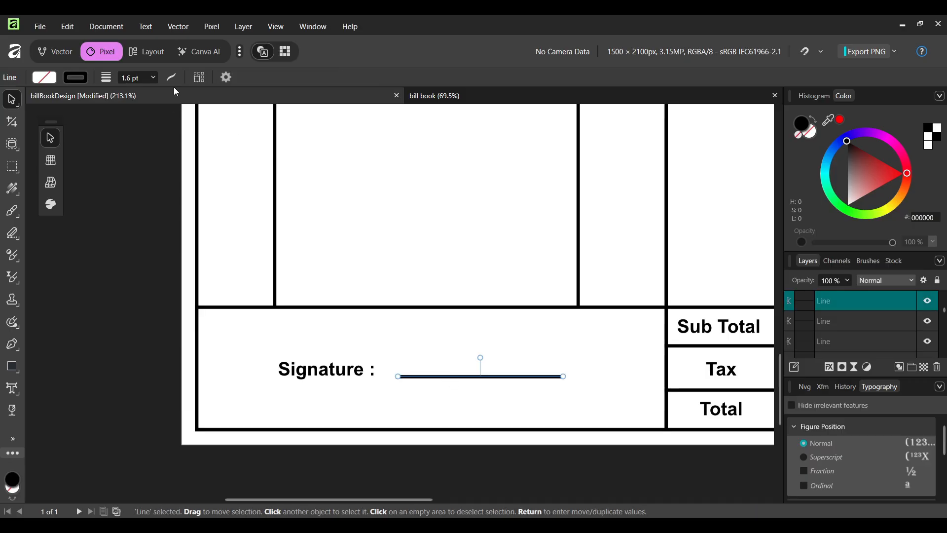
pyautogui.click(155, 79)
pyautogui.moveTo(156, 92); pyautogui.dragTo(146, 94)
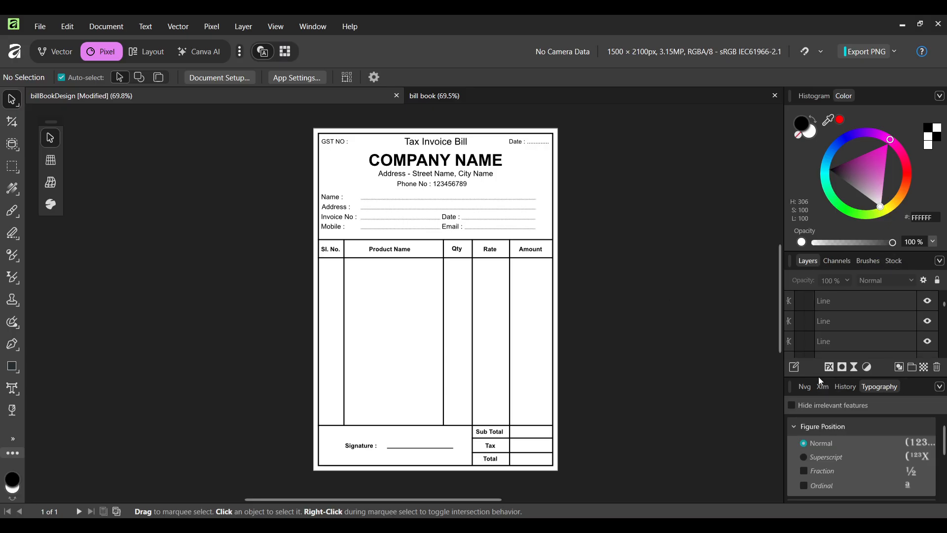
# Add a new pixel layer and flood-fill it across the whole page, first in white and then in magenta FF00DF.
pyautogui.click(923, 367)
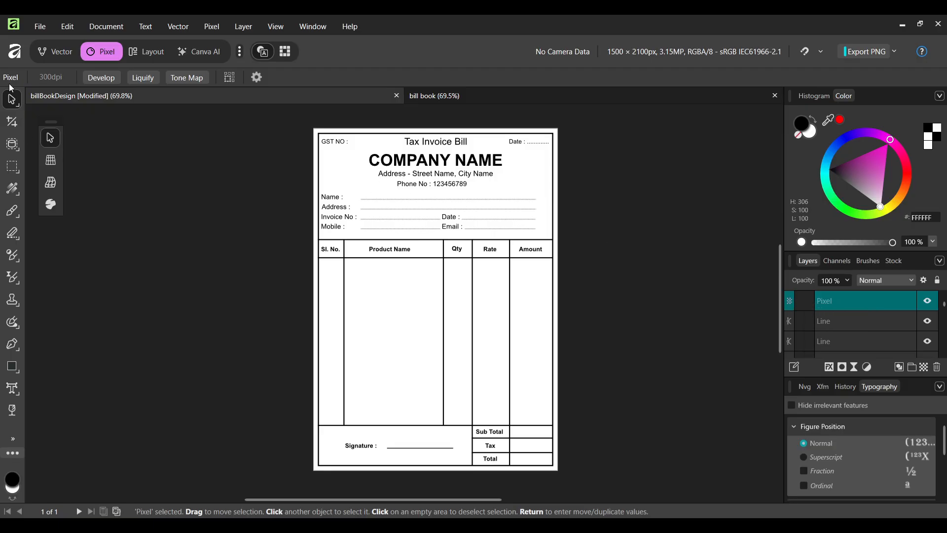
pyautogui.click(20, 194)
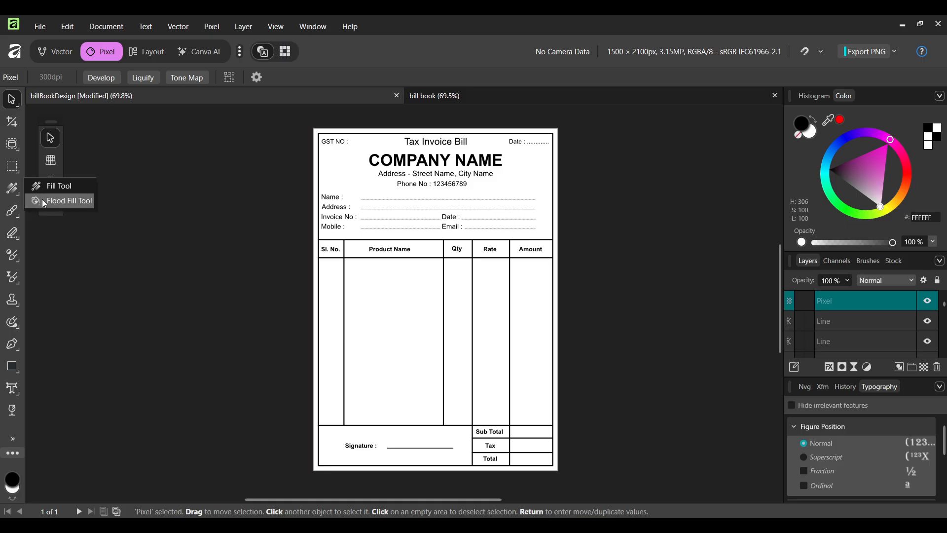
pyautogui.click(43, 200)
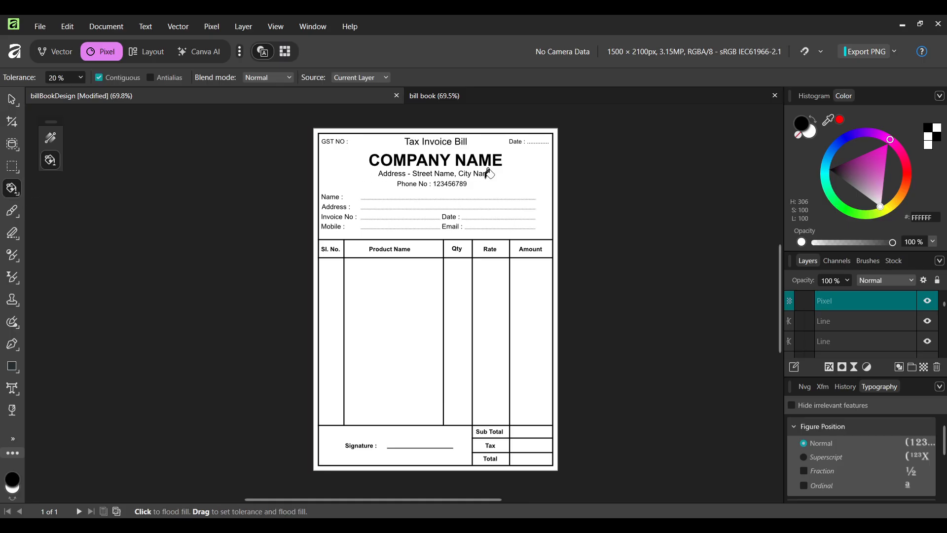
pyautogui.click(537, 166)
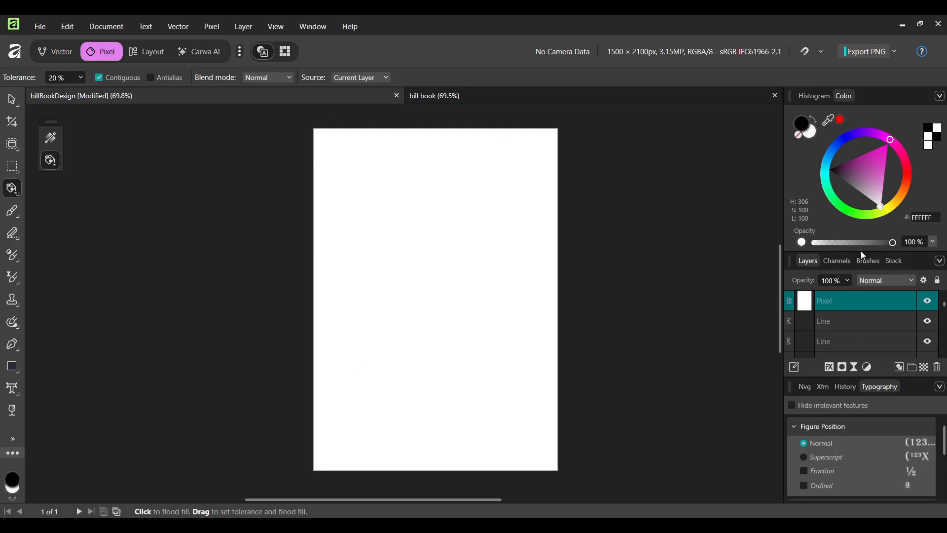
pyautogui.moveTo(884, 148); pyautogui.dragTo(894, 138)
pyautogui.click(547, 163)
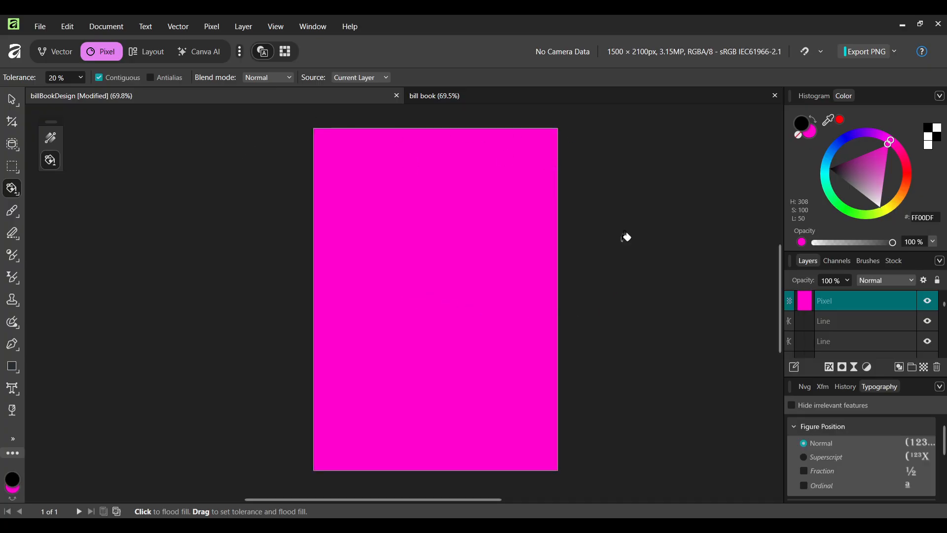
# Send the magenta fill layer to the back of the bill design and lower its opacity.
pyautogui.click(12, 100)
pyautogui.rightClick(486, 202)
pyautogui.moveTo(499, 212)
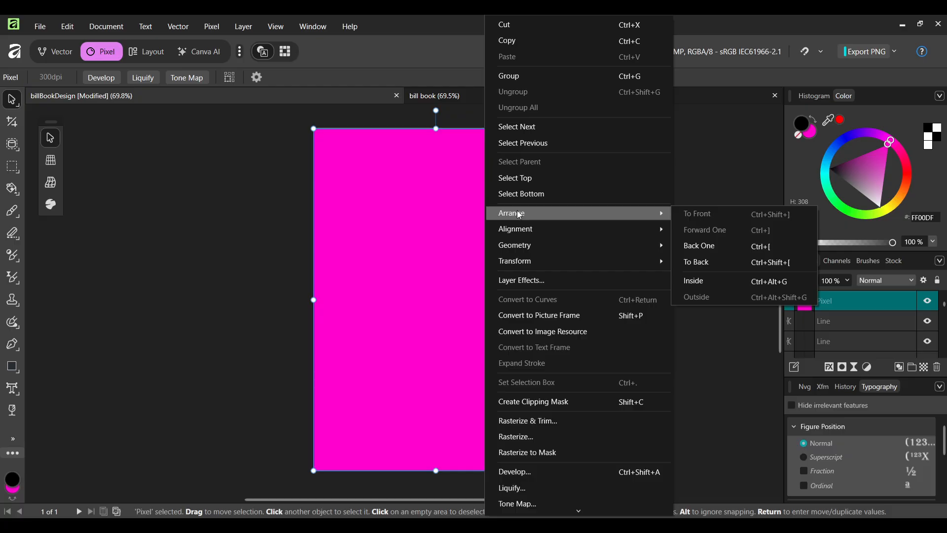
pyautogui.click(702, 263)
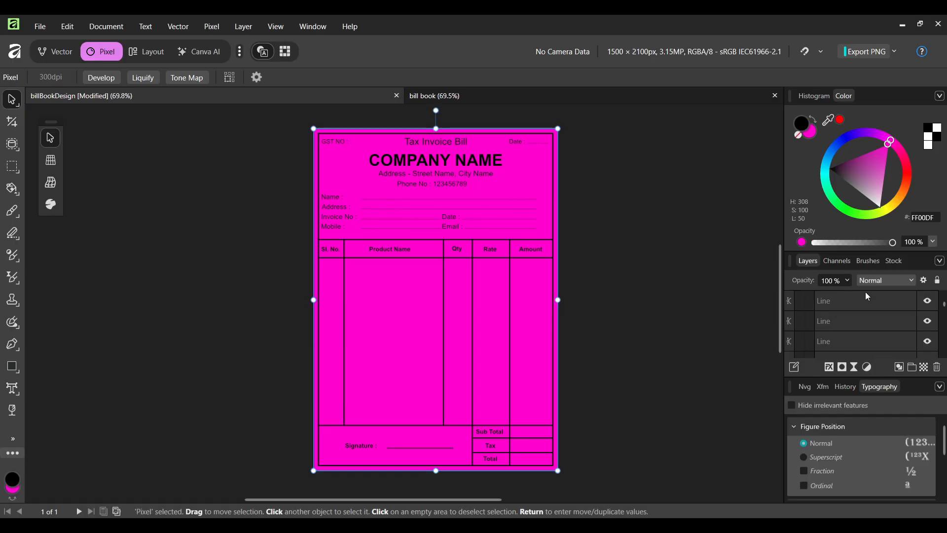
pyautogui.click(848, 280)
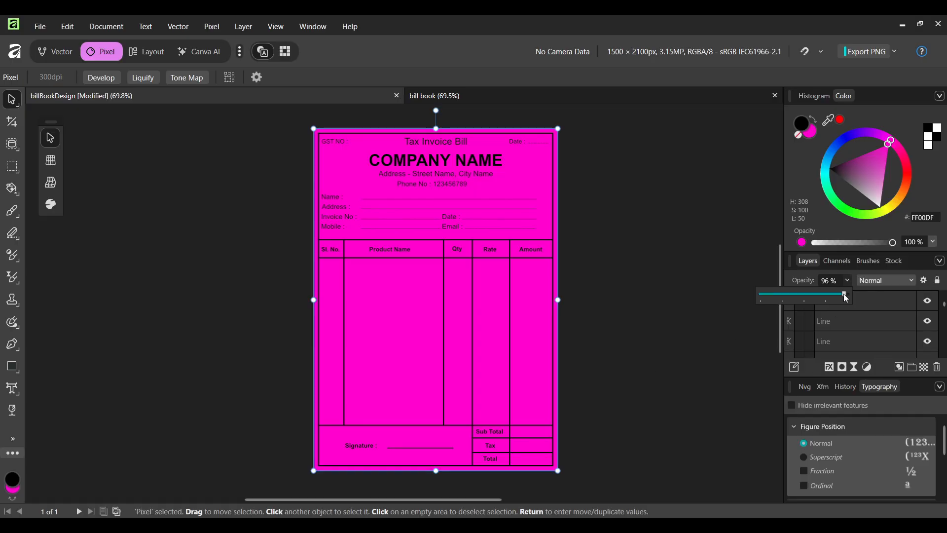
pyautogui.moveTo(845, 297); pyautogui.dragTo(790, 322)
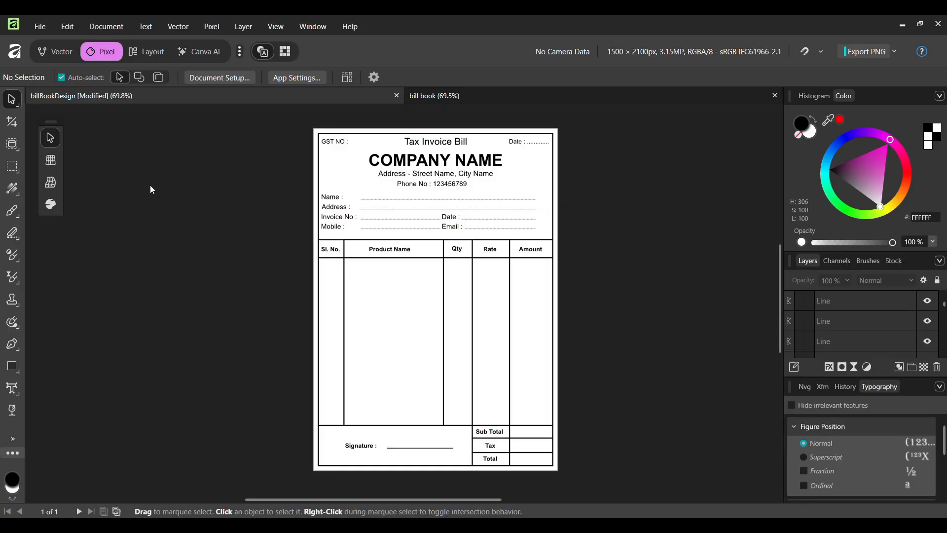